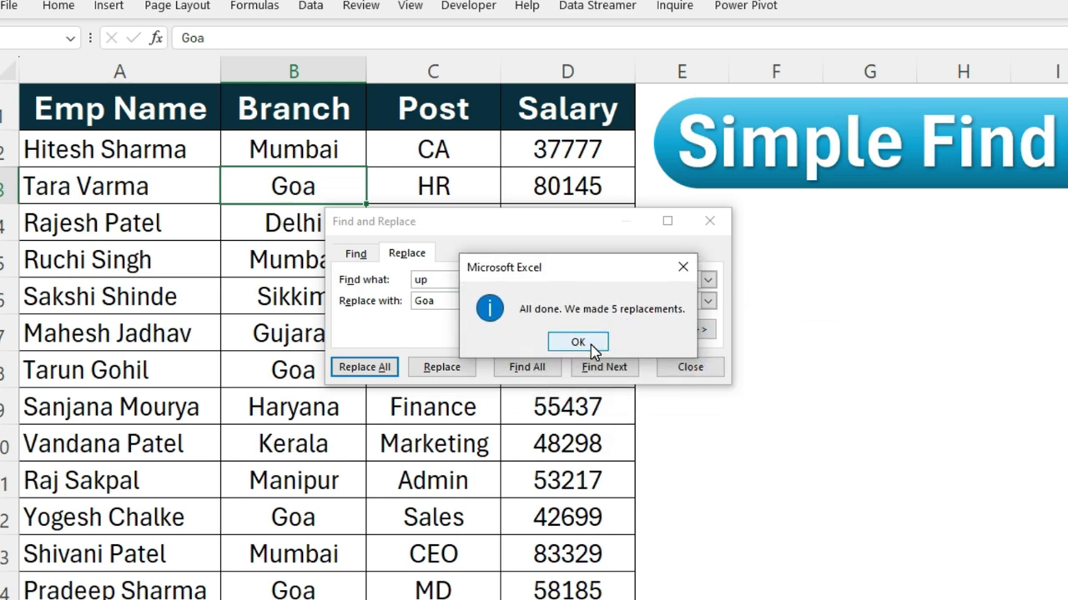
# Dismiss the replacement summary and move the Find and Replace dialog away from the employee table.
pyautogui.click(591, 346)
pyautogui.moveTo(524, 236); pyautogui.dragTo(651, 232)
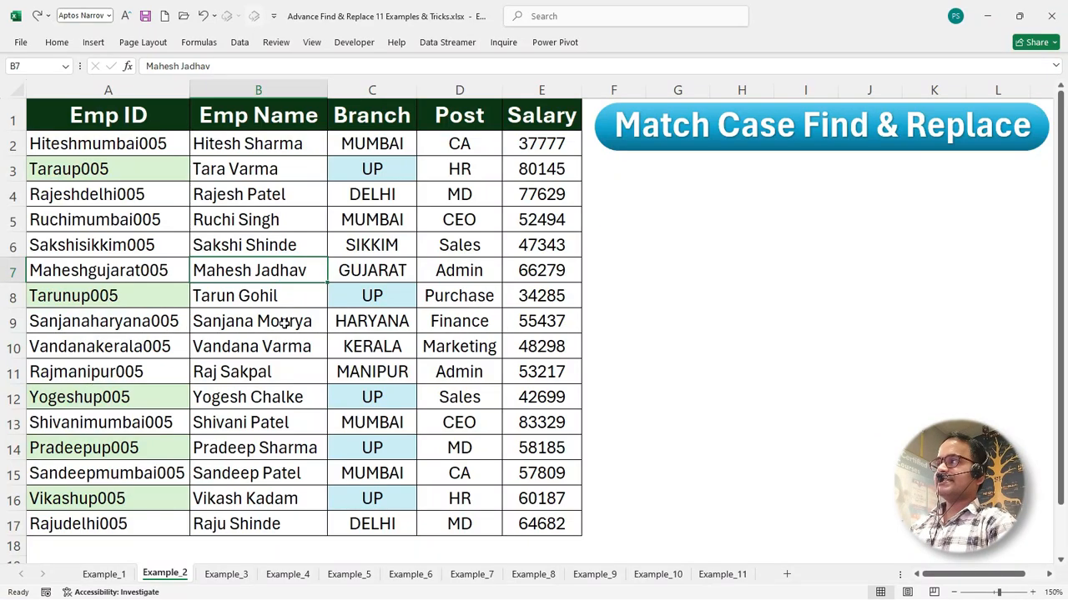
# Examine the Example_2 table's headers, the Branch column and its UP entries.
pyautogui.click(287, 319)
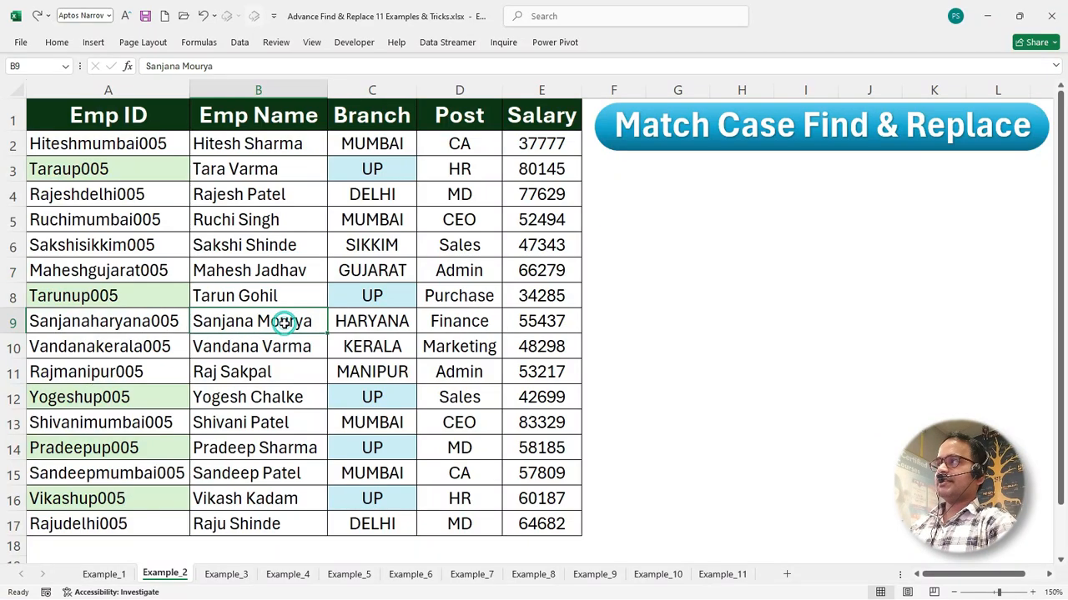
pyautogui.click(114, 115)
pyautogui.click(288, 123)
pyautogui.click(392, 124)
pyautogui.click(461, 123)
pyautogui.click(558, 120)
pyautogui.click(282, 251)
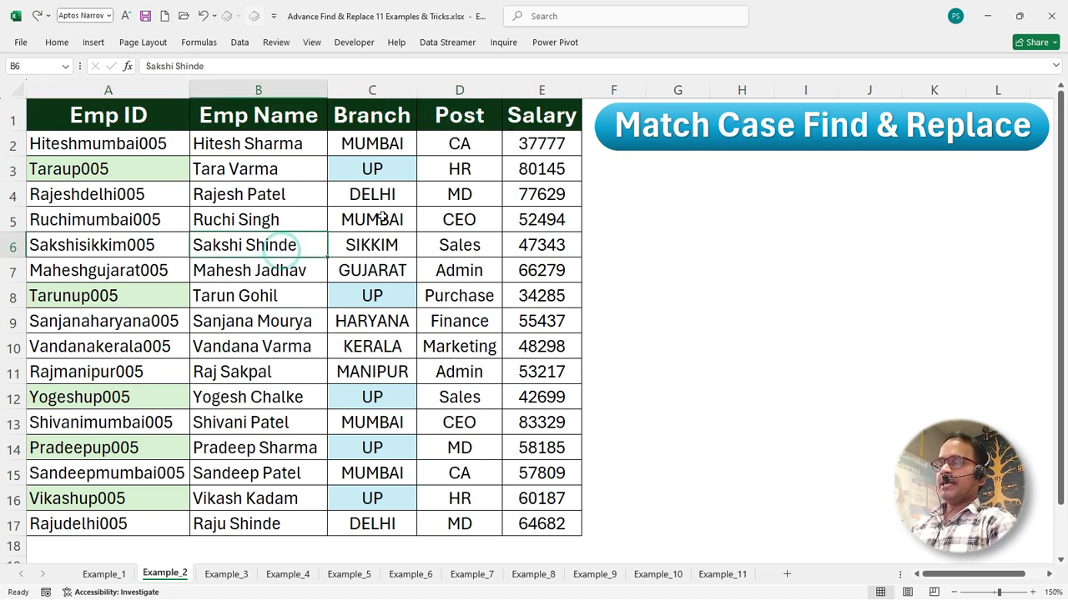
pyautogui.moveTo(375, 143); pyautogui.dragTo(384, 507)
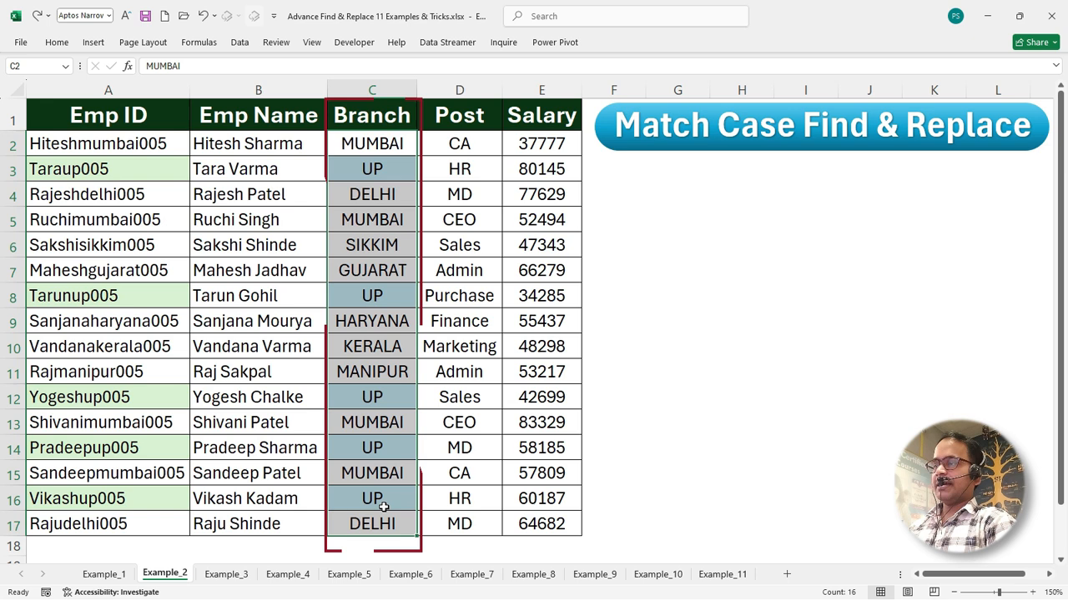
pyautogui.click(372, 176)
pyautogui.click(376, 292)
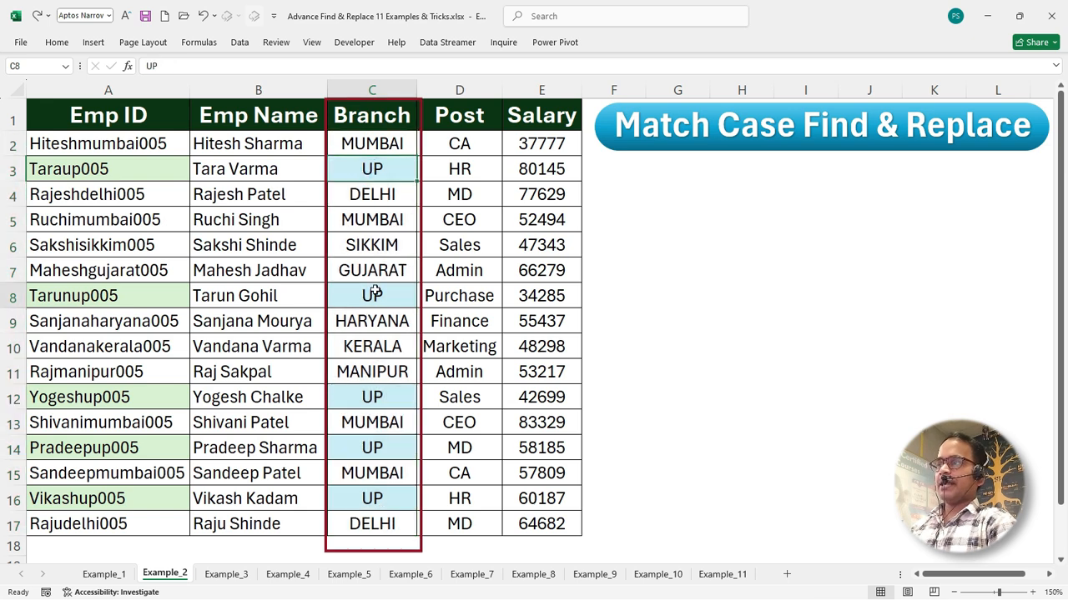
pyautogui.click(283, 296)
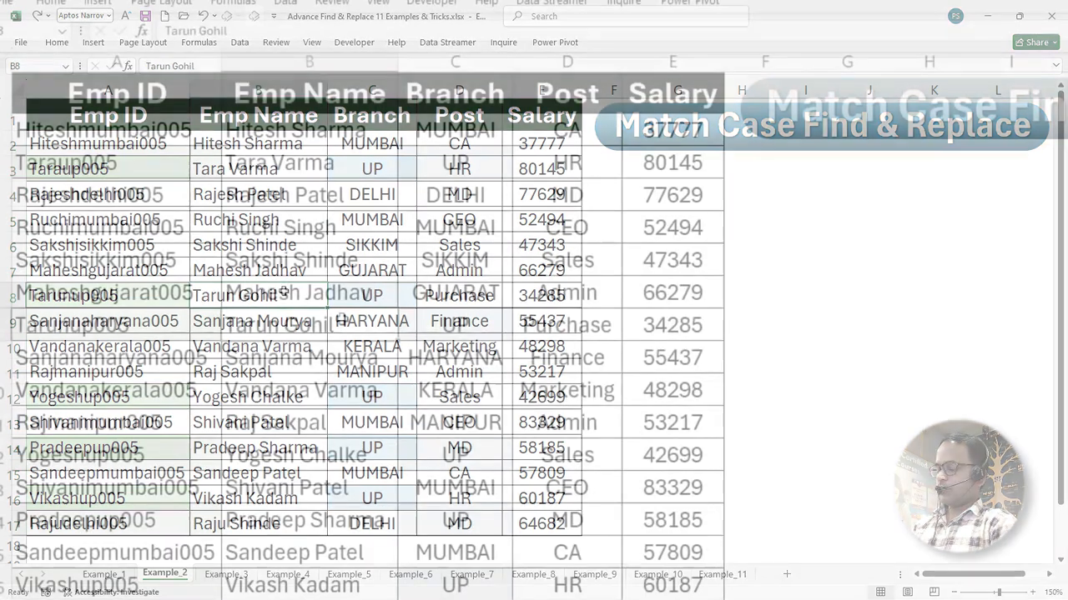
# Set up a replacement of "up" with "Goa" in Find and Replace, keeping the dialog clear of the table.
pyautogui.hotkey('ctrl', 'f')
pyautogui.write('up')
pyautogui.click(609, 240)
pyautogui.click(627, 285)
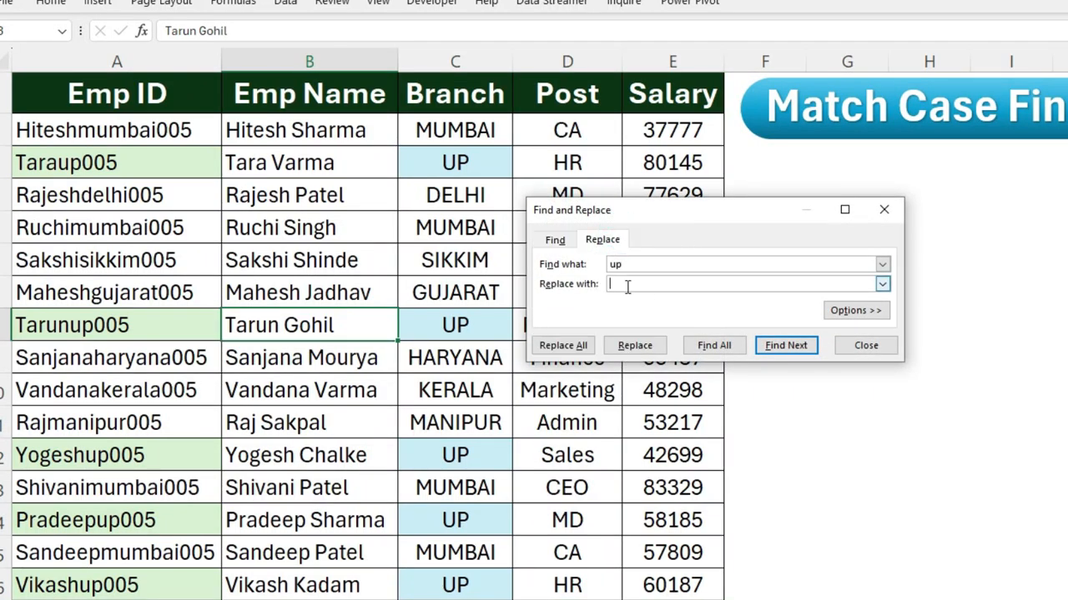
pyautogui.write('Goa')
pyautogui.moveTo(714, 210); pyautogui.dragTo(866, 216)
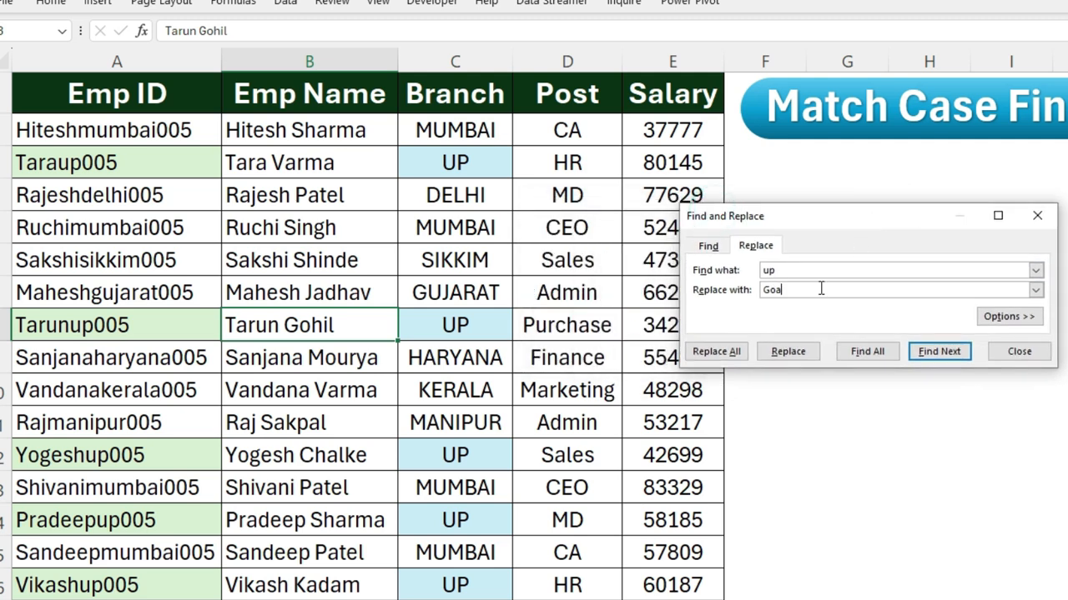
# Try replacing every "up" on the Example_2 sheet with "Goa" without extra options, and undo it.
pyautogui.click(715, 351)
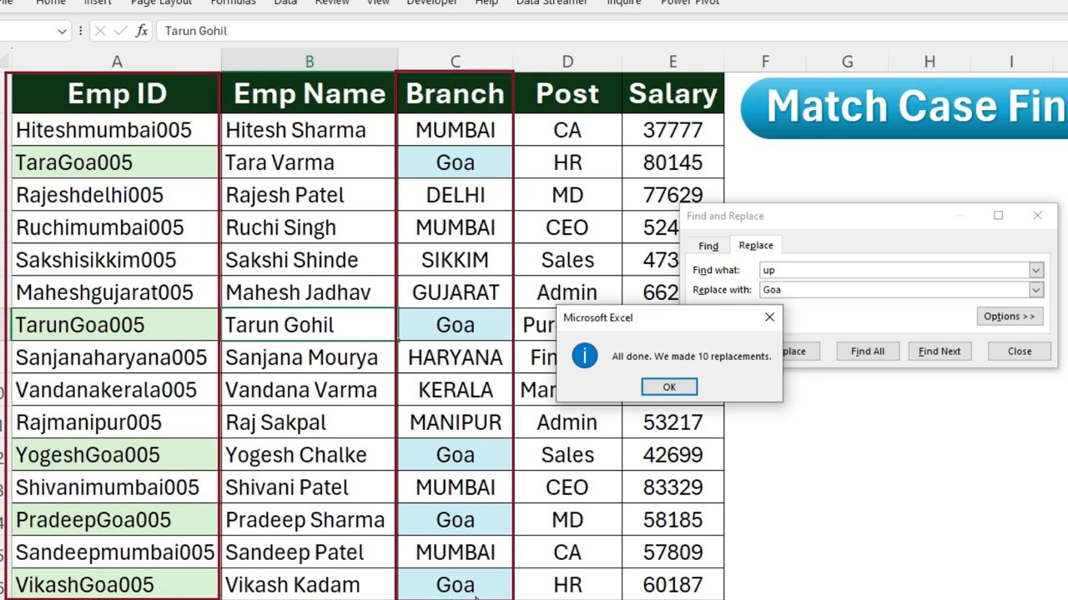
pyautogui.click(668, 387)
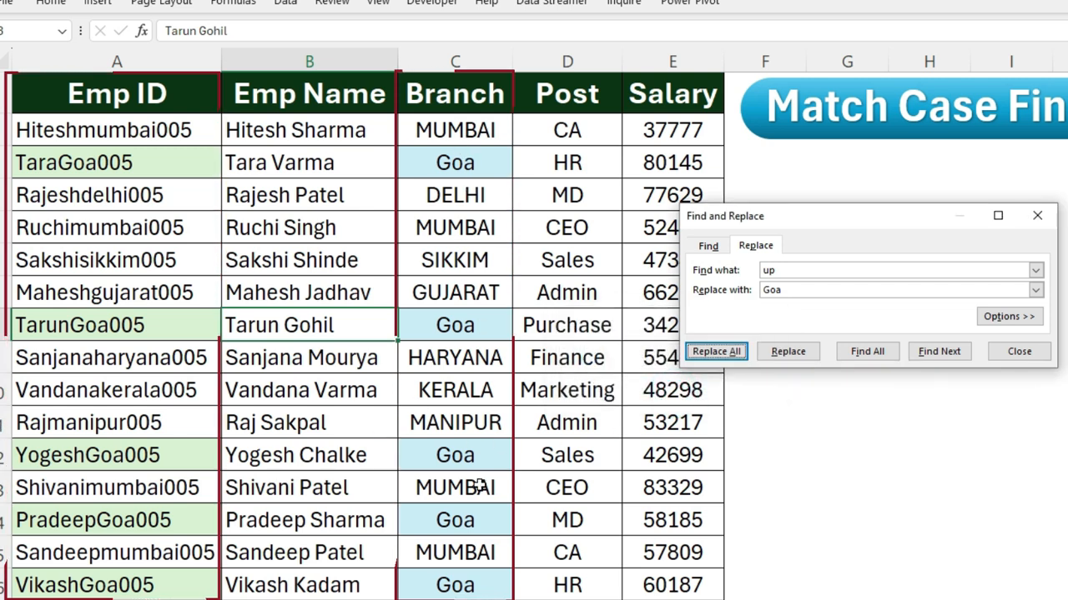
pyautogui.click(315, 392)
pyautogui.hotkey('ctrl', 'z')
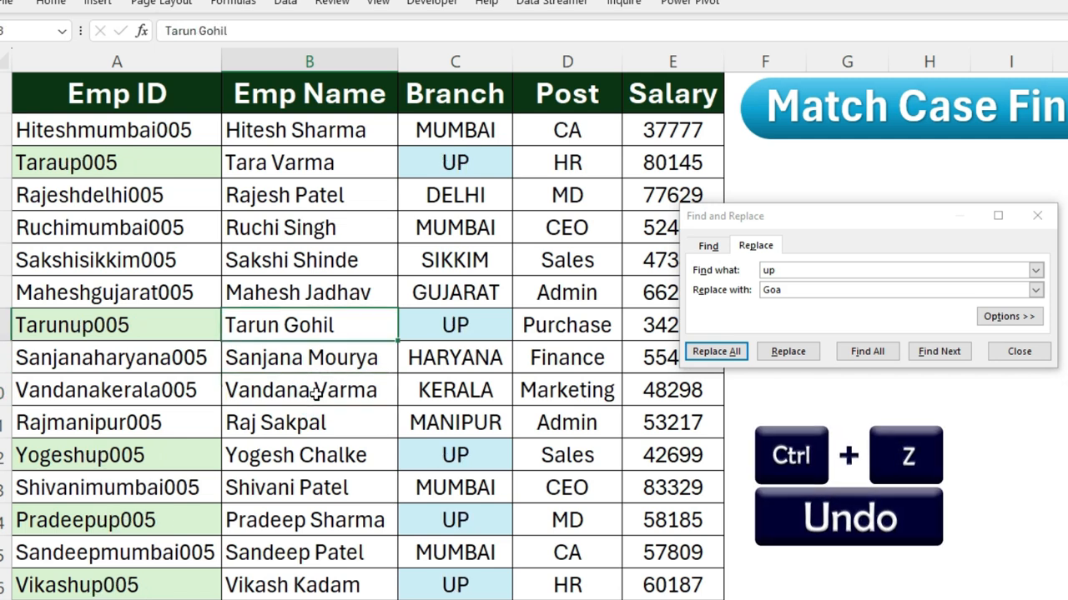
# Try replacing "up" with "Goa" only where it matches entire cell contents, undo it and turn that option off.
pyautogui.click(993, 323)
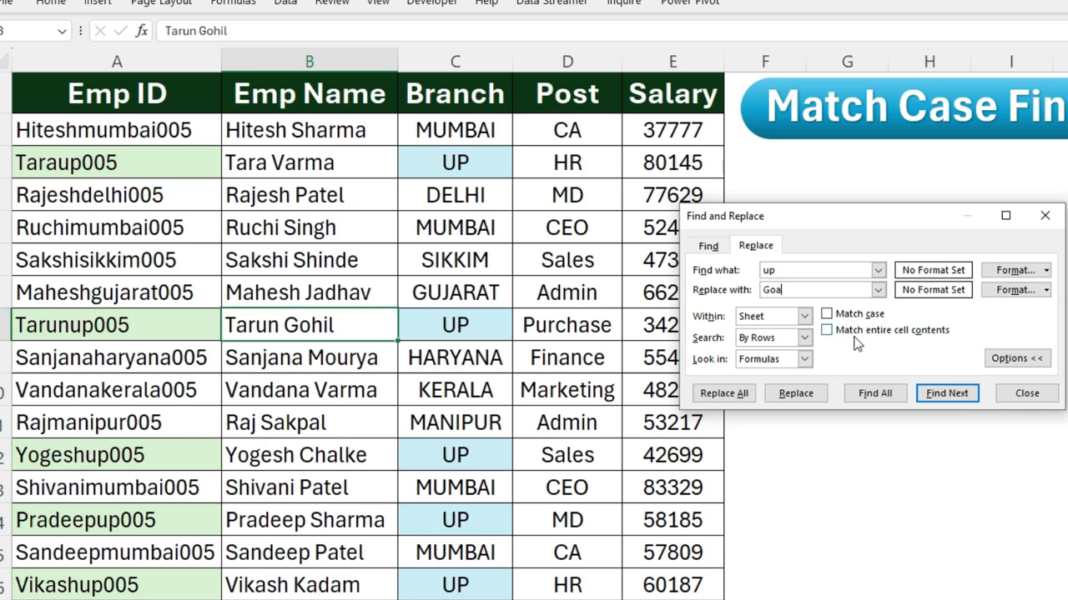
pyautogui.click(827, 331)
pyautogui.click(737, 397)
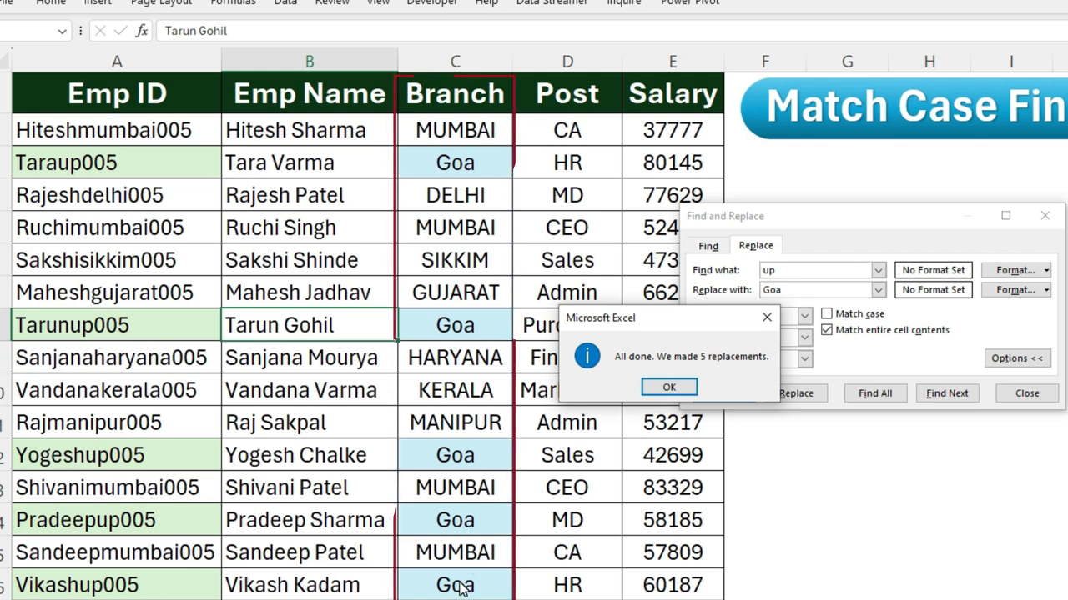
pyautogui.click(669, 392)
pyautogui.click(463, 426)
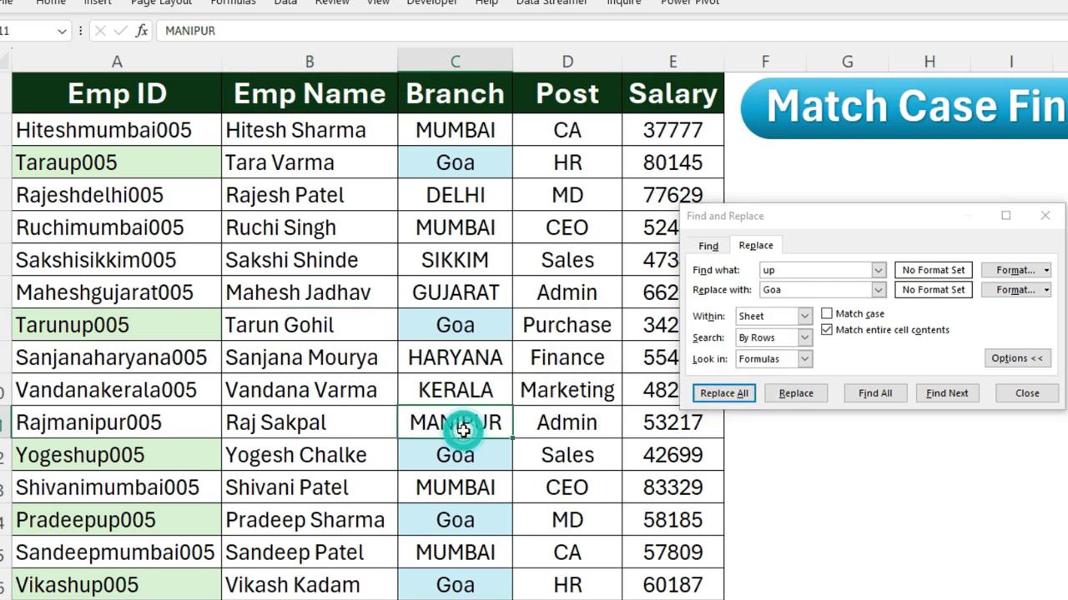
pyautogui.hotkey('ctrl', 'z')
pyautogui.click(857, 328)
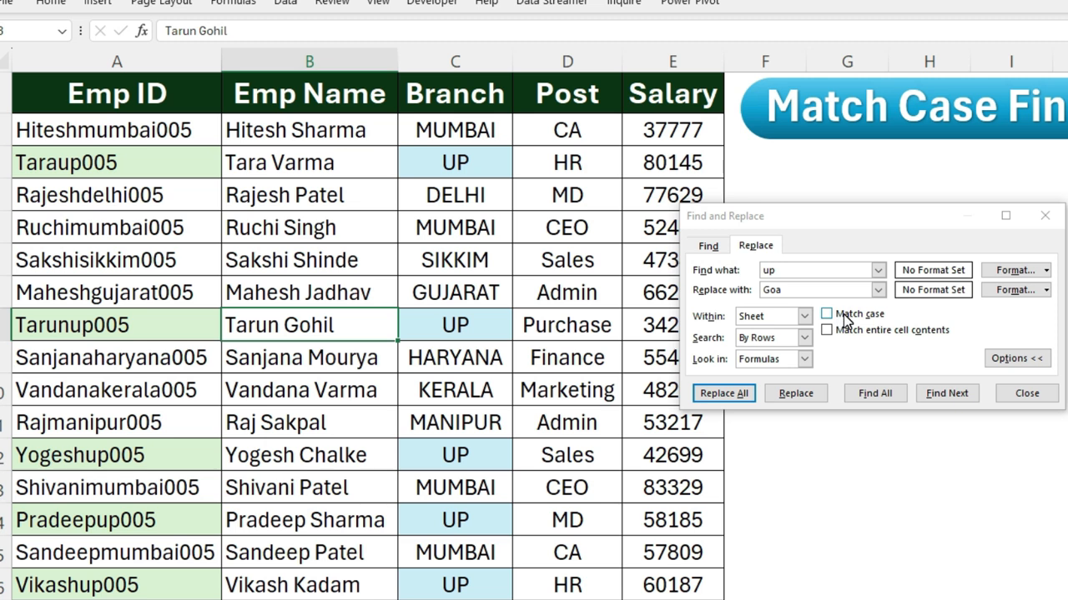
# Replace all lowercase "up" with "Goa" using Match case, and turn Match case off again.
pyautogui.click(780, 271)
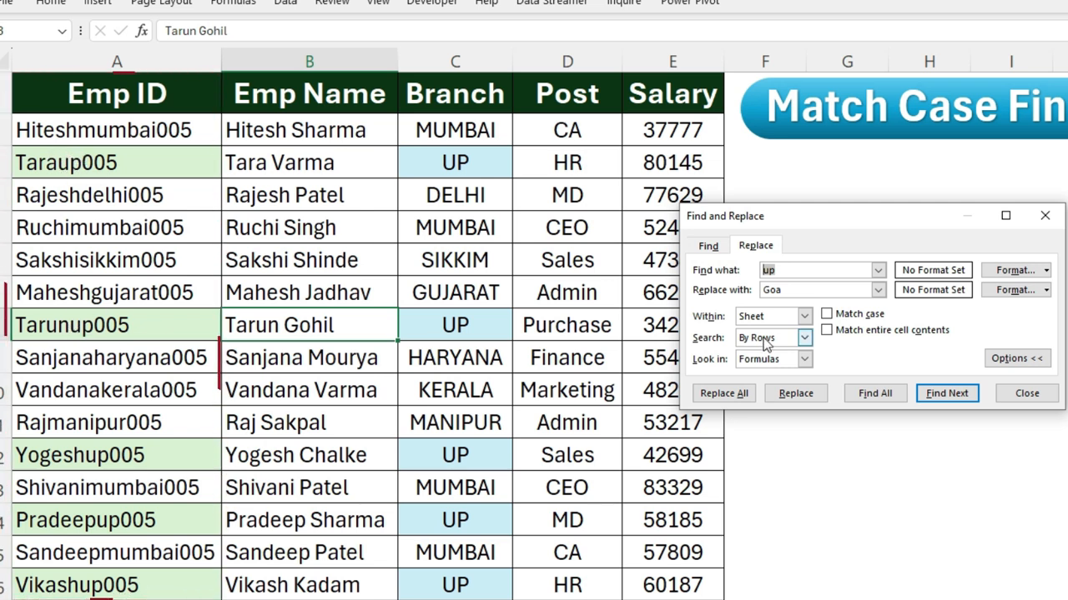
pyautogui.click(767, 269)
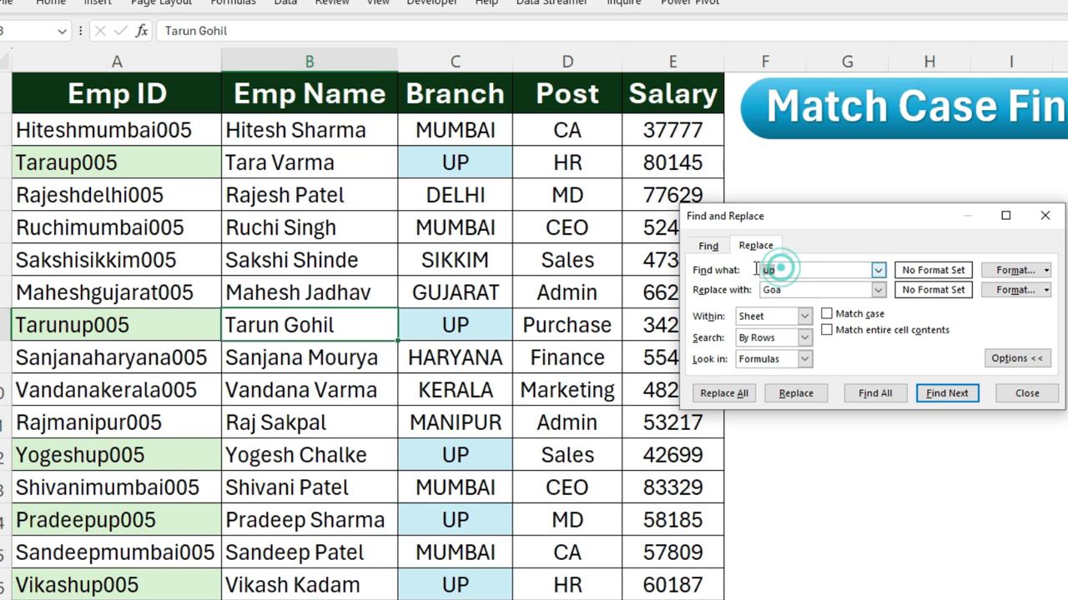
pyautogui.doubleClick(775, 289)
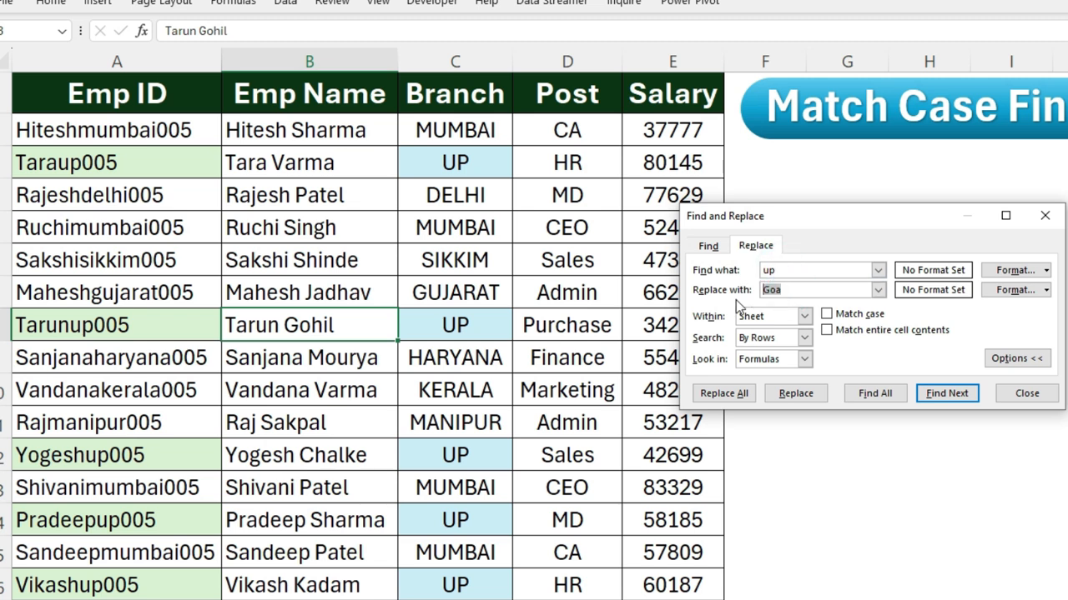
pyautogui.click(828, 314)
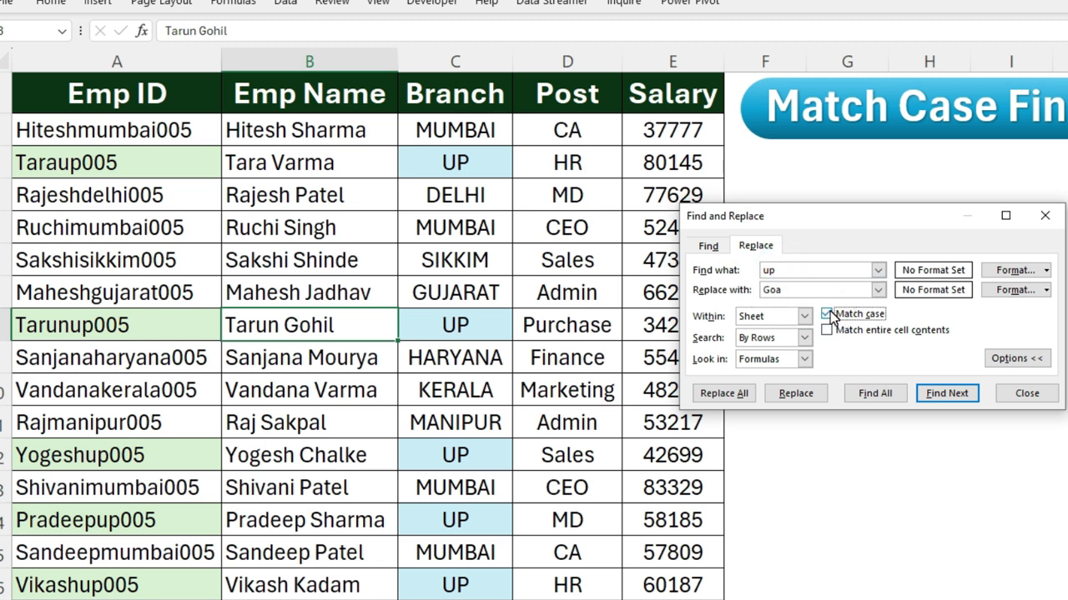
pyautogui.click(725, 396)
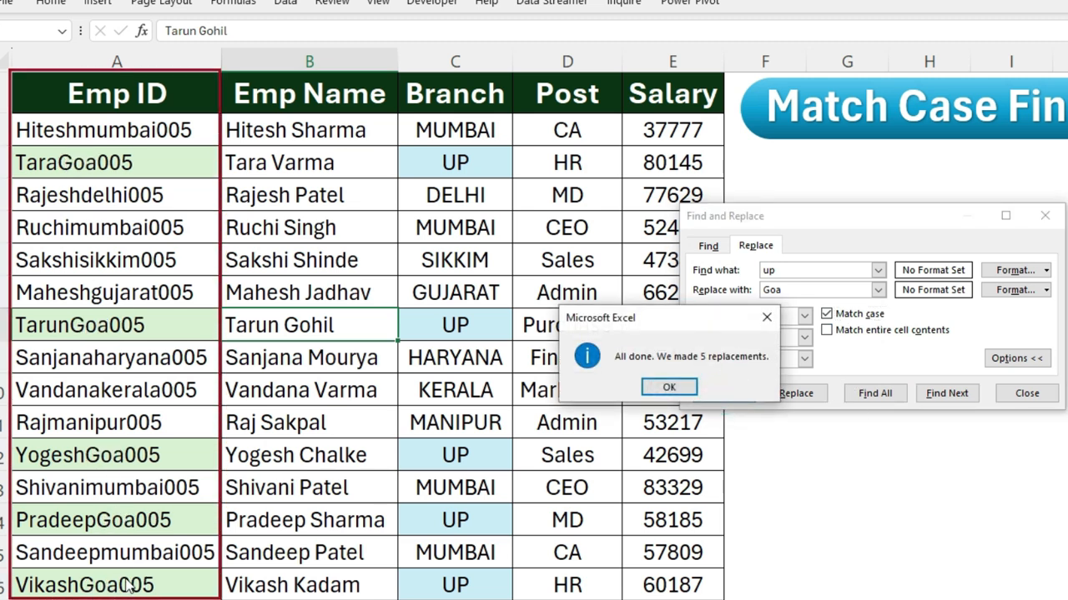
pyautogui.click(669, 387)
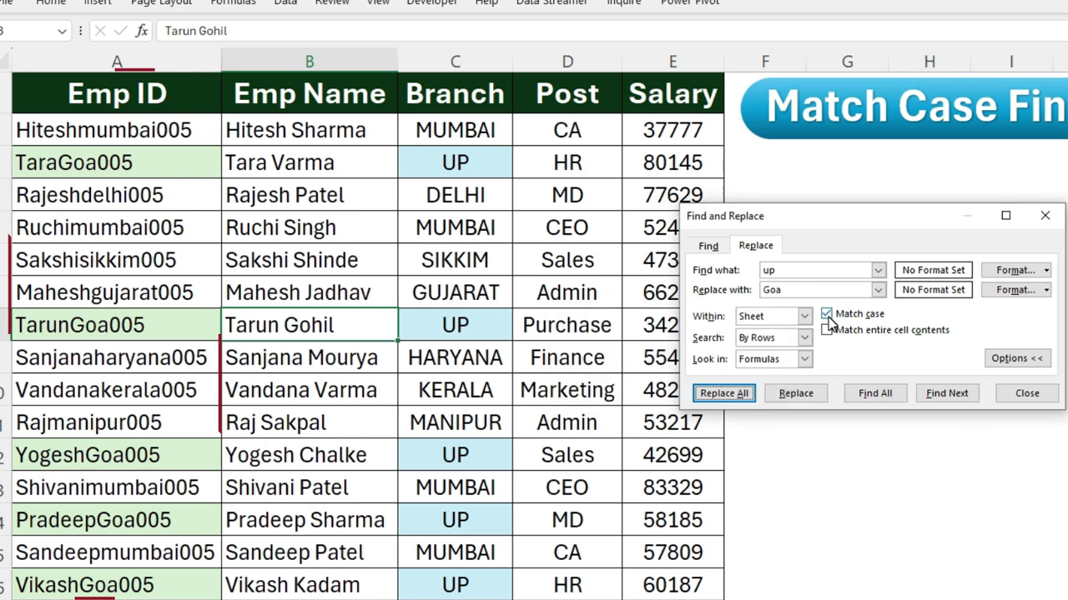
pyautogui.click(828, 317)
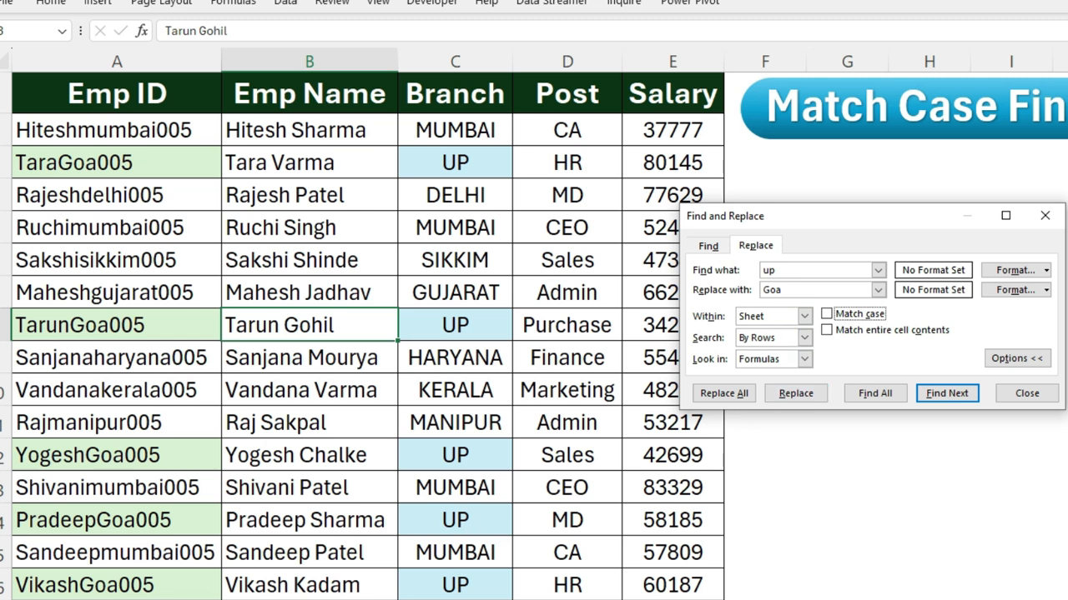
# Check the choices available for the Within scope and the Search direction in Find and Replace.
pyautogui.click(804, 316)
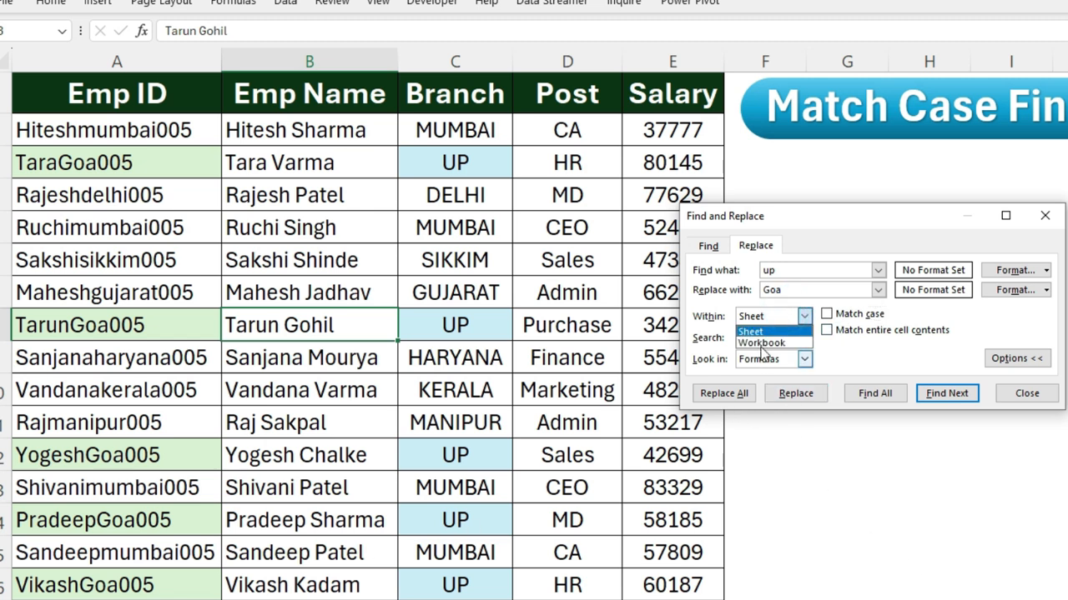
pyautogui.click(870, 345)
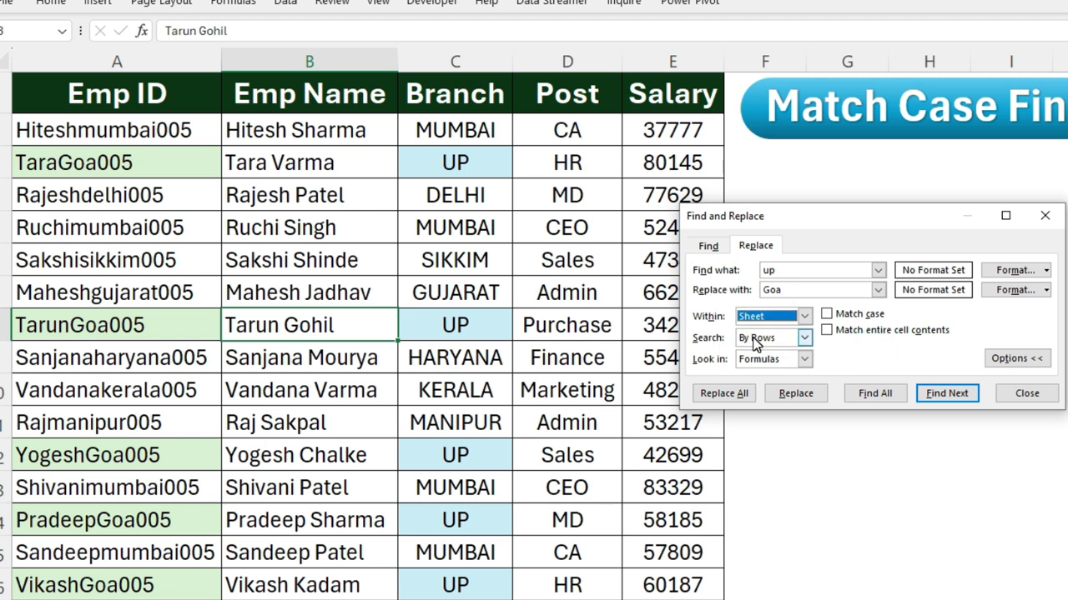
pyautogui.click(756, 345)
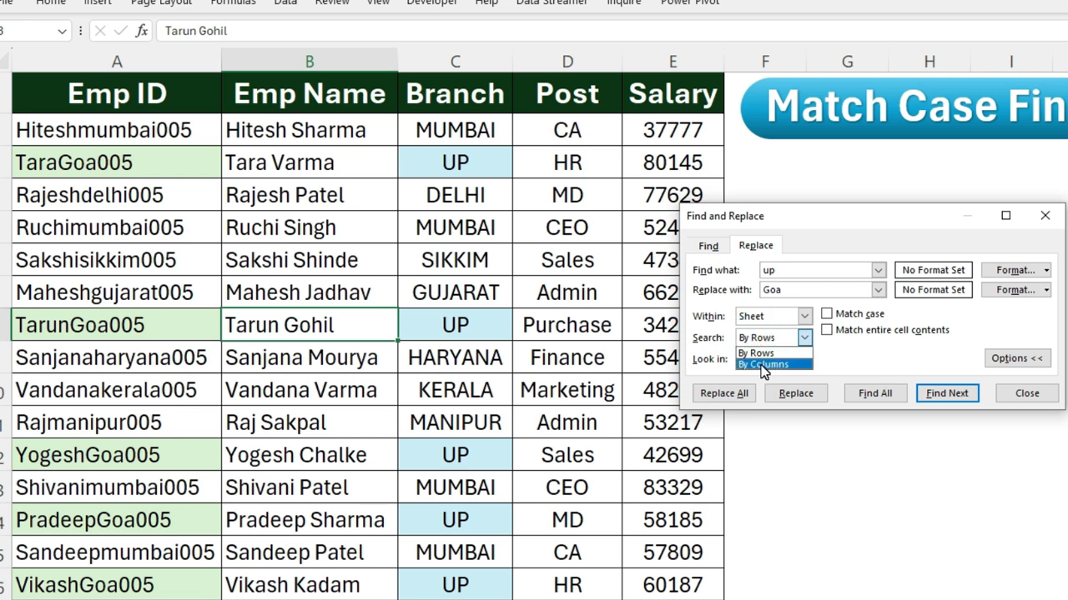
pyautogui.click(828, 350)
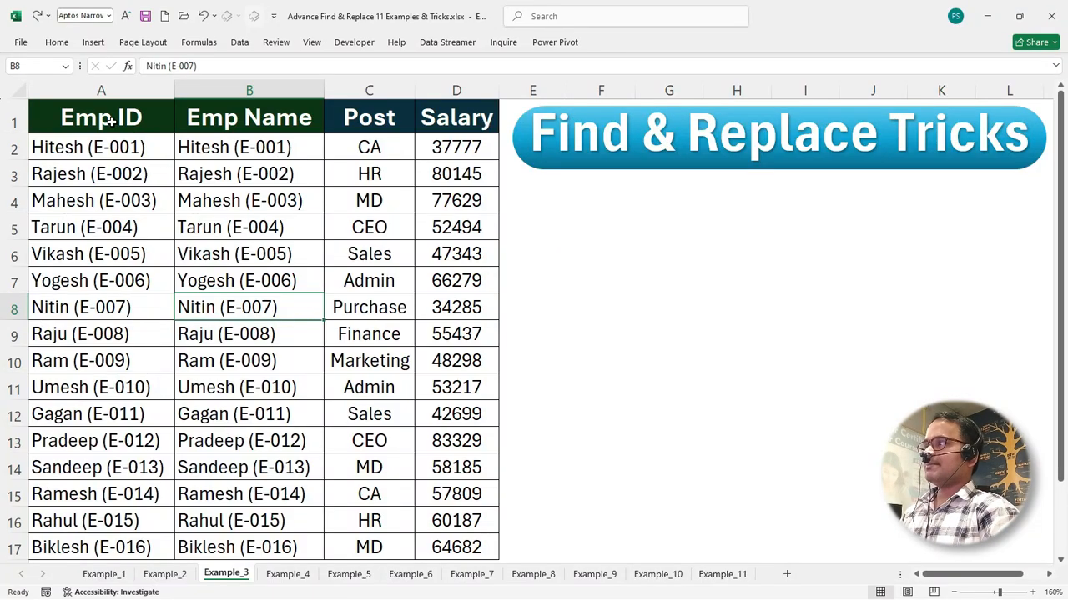
# Examine the Example_3 table's headers and the combined name-and-ID text in the Emp ID and Emp Name columns.
pyautogui.click(110, 121)
pyautogui.click(223, 127)
pyautogui.click(357, 125)
pyautogui.click(440, 124)
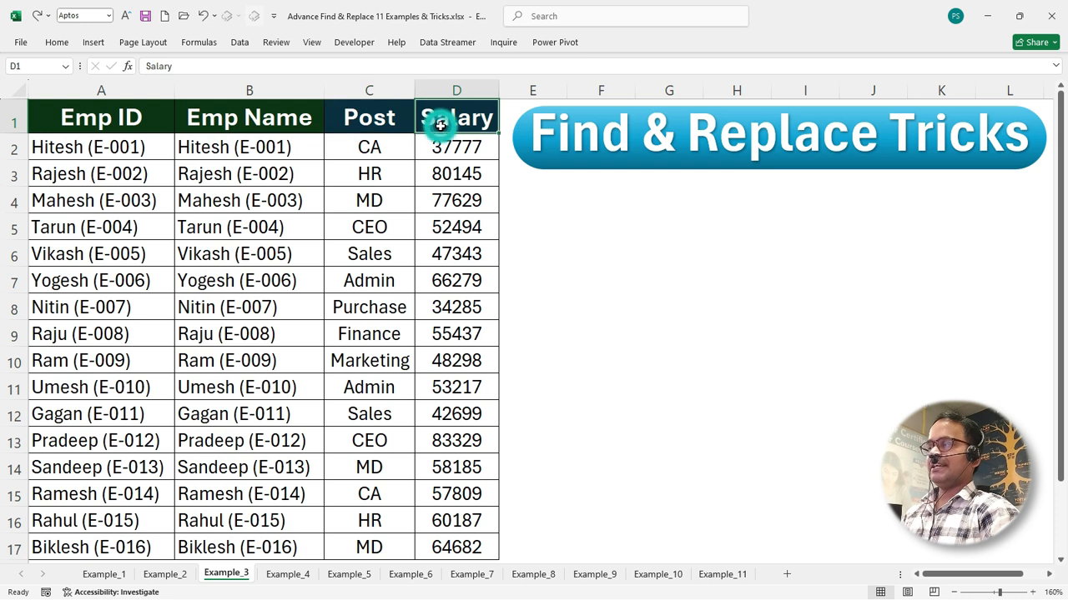
pyautogui.click(153, 235)
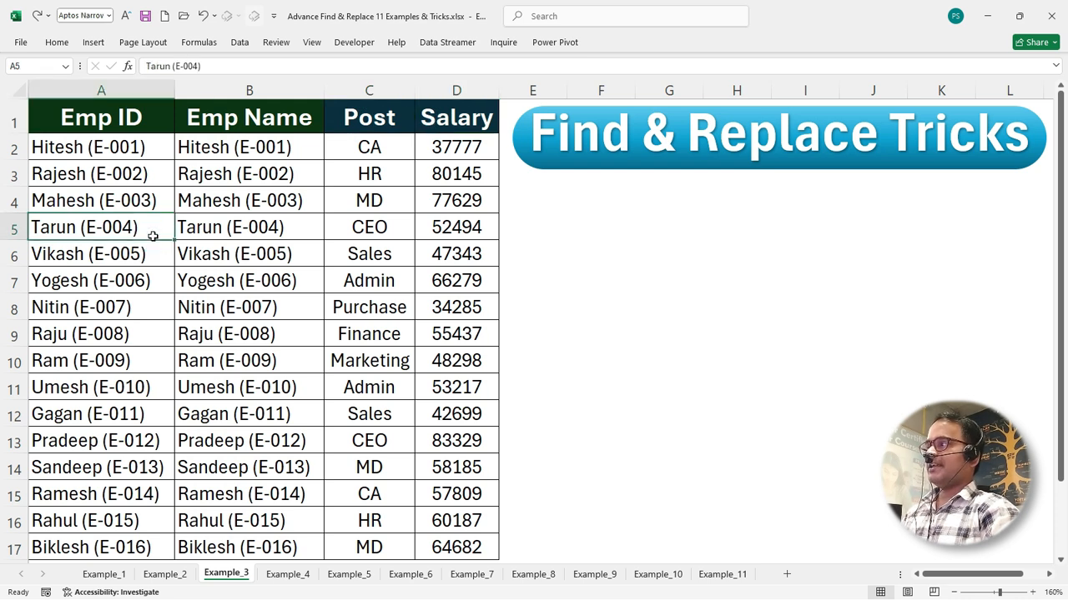
pyautogui.moveTo(136, 146); pyautogui.dragTo(139, 360)
pyautogui.moveTo(225, 146); pyautogui.dragTo(221, 380)
pyautogui.click(80, 254)
# Remove the names before the bracketed IDs in A2:A17 by replacing "* " (asterisk and space) with nothing.
pyautogui.moveTo(115, 144); pyautogui.dragTo(99, 547)
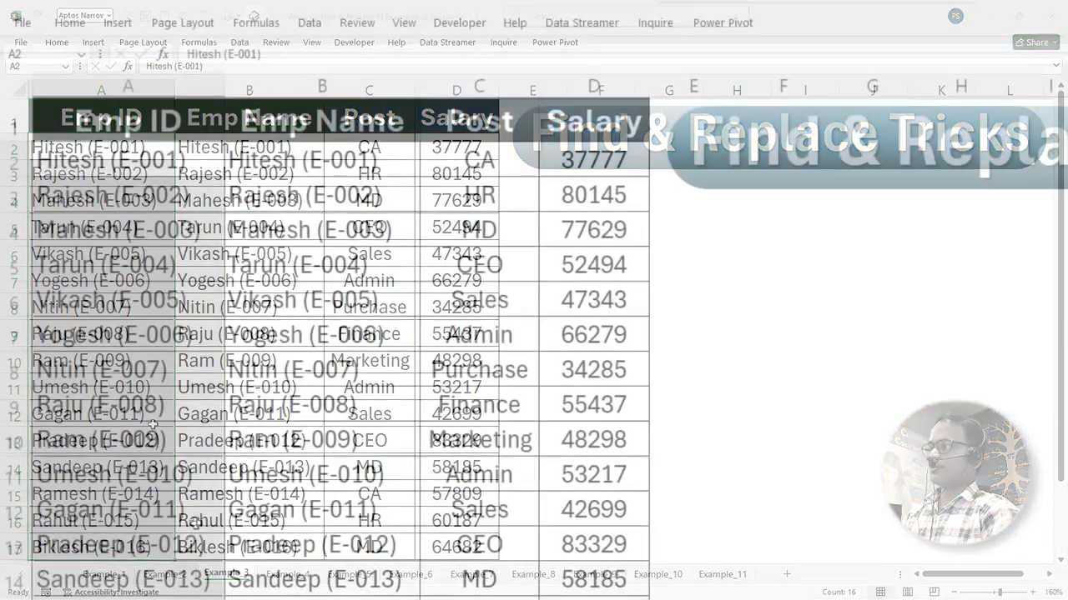
pyautogui.hotkey('ctrl', 'f')
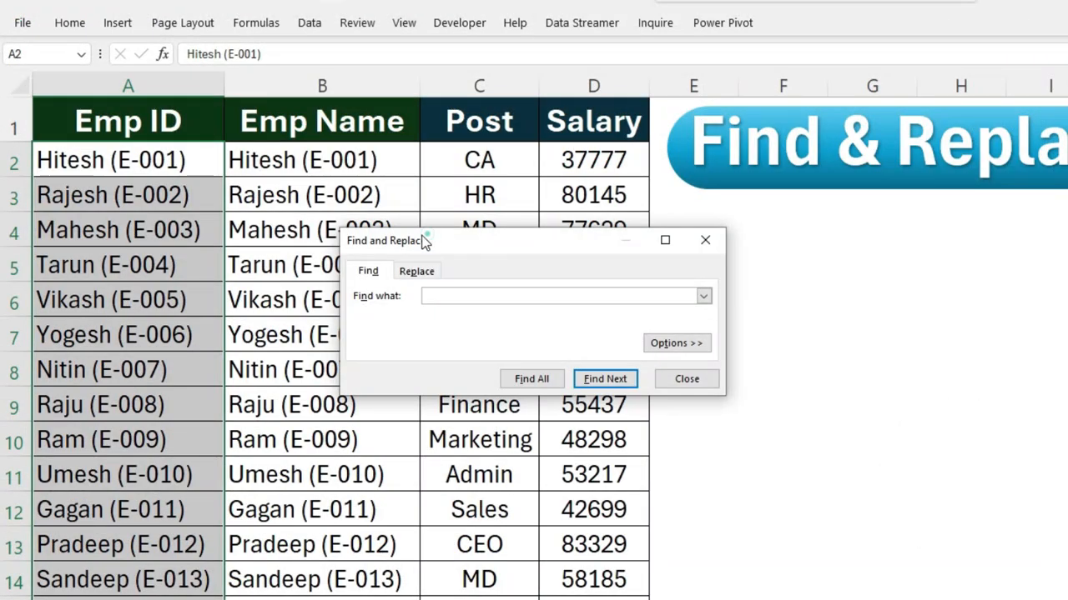
pyautogui.moveTo(423, 234); pyautogui.dragTo(332, 201)
pyautogui.click(324, 242)
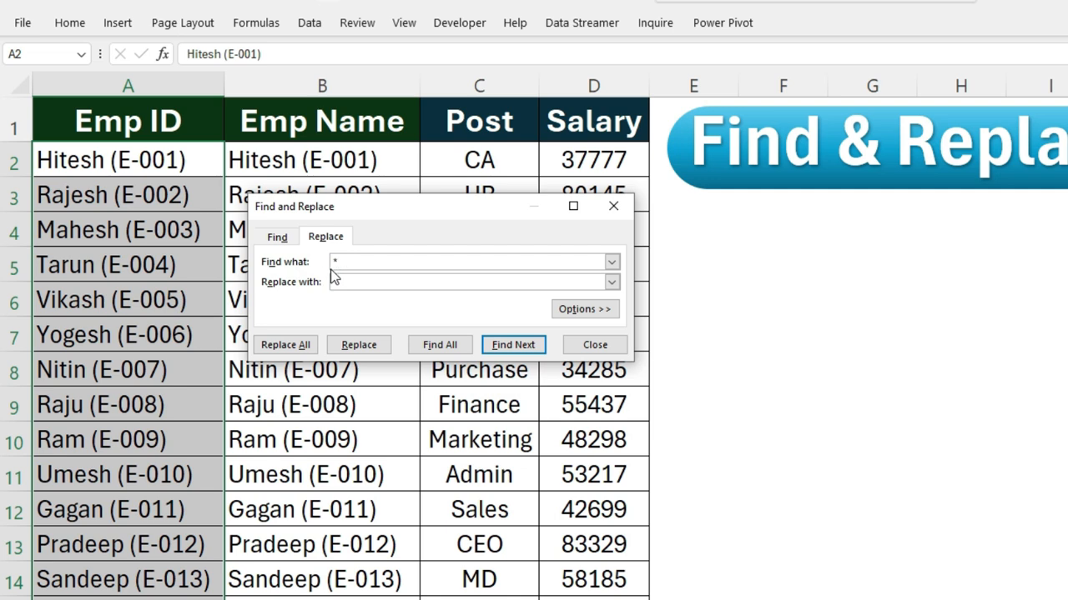
pyautogui.click(307, 349)
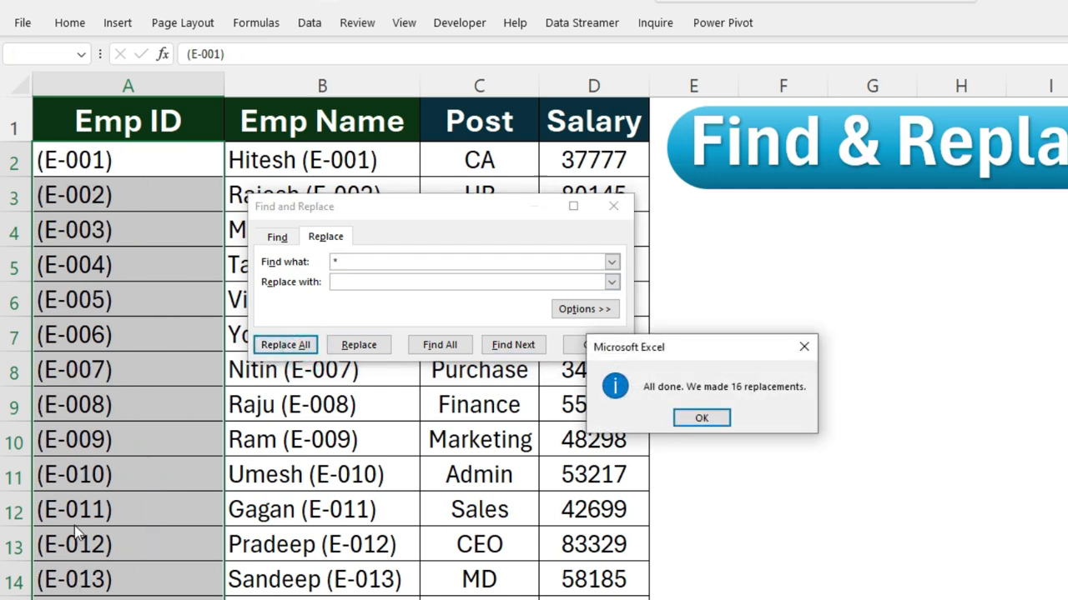
pyautogui.click(701, 418)
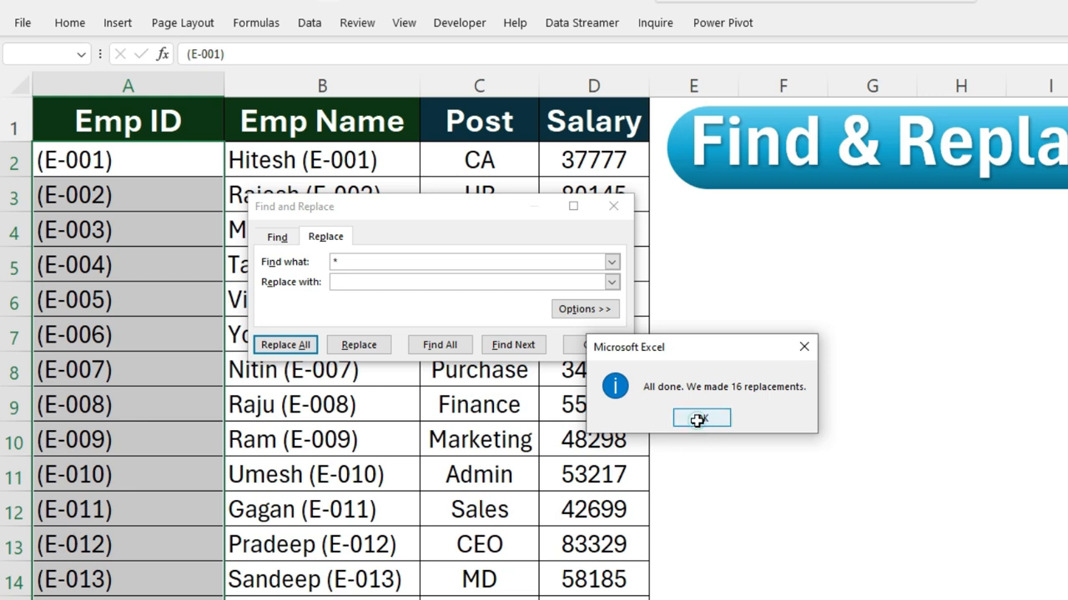
# Remove the opening brackets from the Emp ID cells by replacing all "(" with nothing.
pyautogui.doubleClick(356, 265)
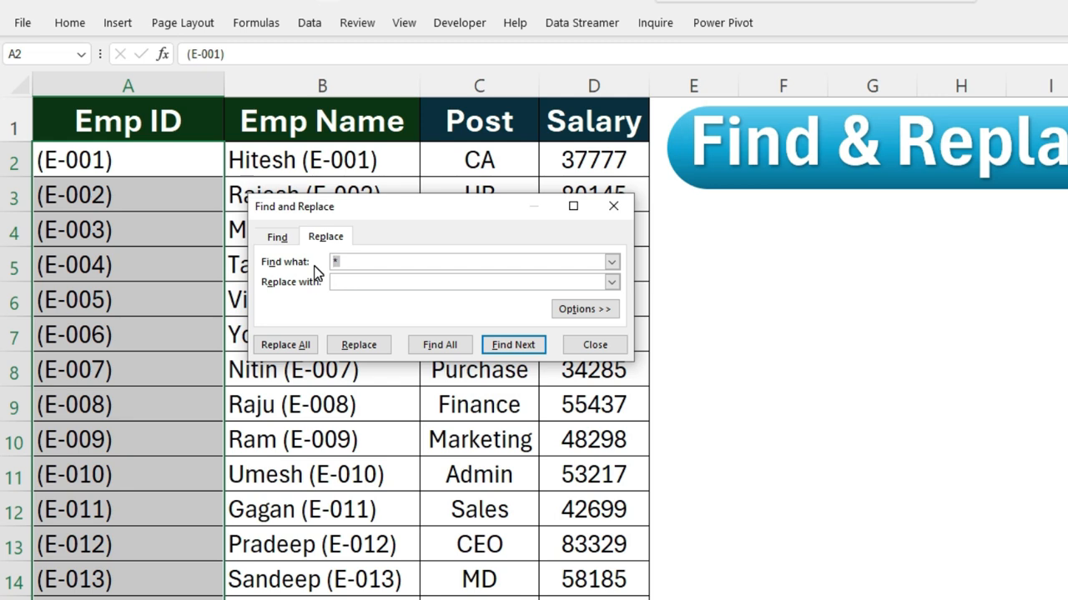
pyautogui.write('(')
pyautogui.click(286, 345)
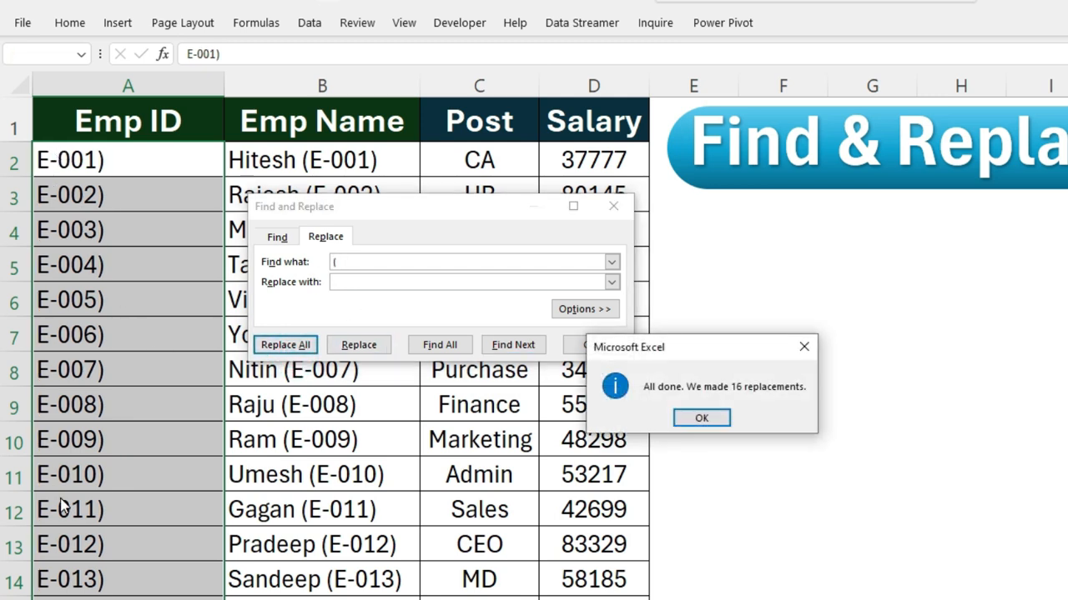
# Remove the closing brackets from the Emp ID cells A2:A17 by replacing all ")" with nothing.
pyautogui.click(702, 417)
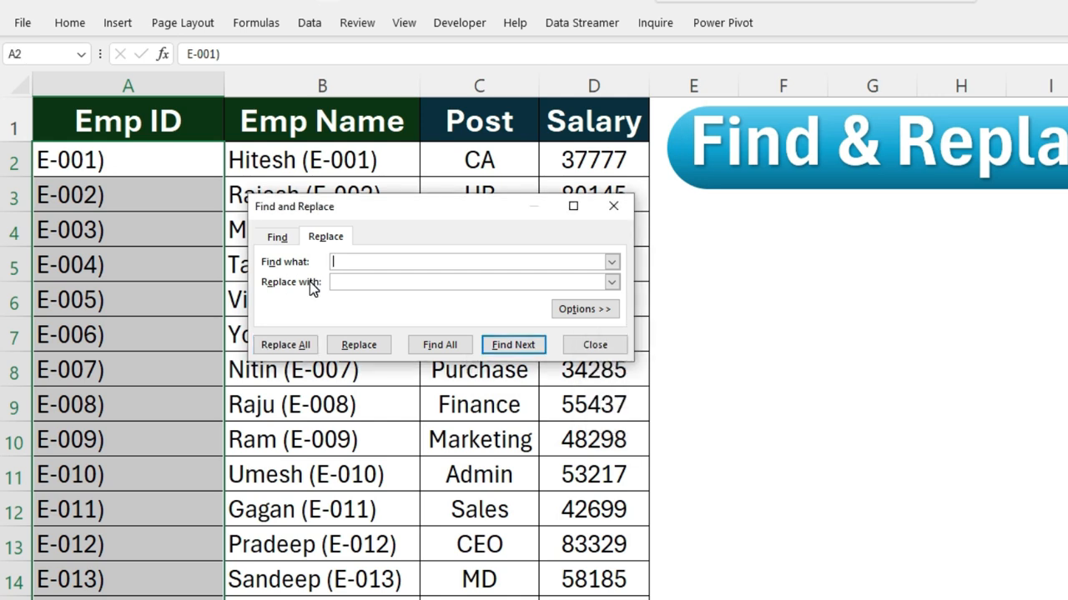
pyautogui.write(')')
pyautogui.click(292, 349)
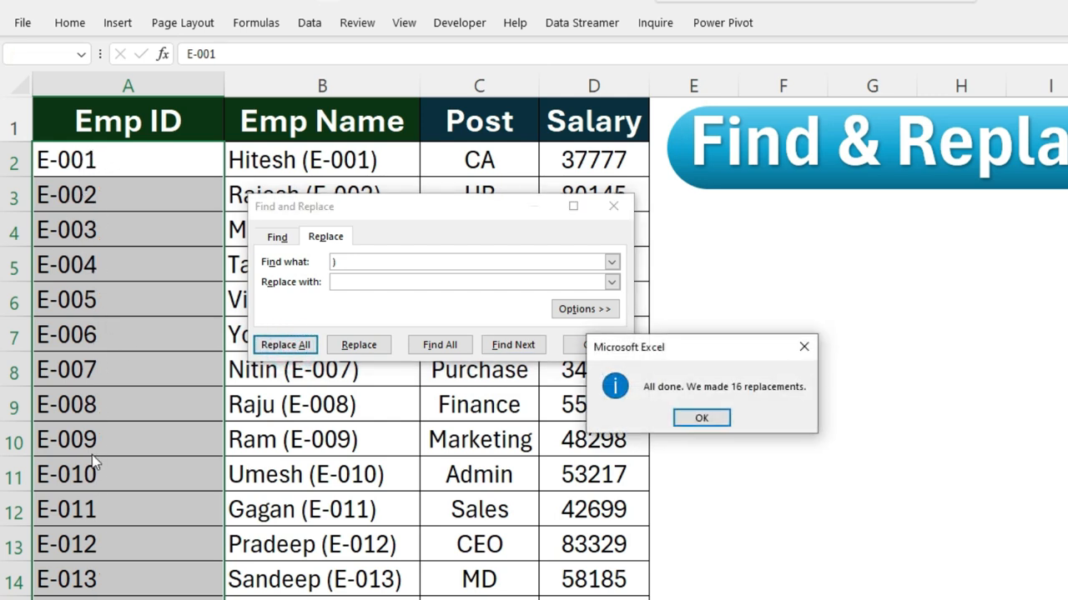
pyautogui.click(690, 419)
# Remove the bracketed IDs from the Emp Name cells B2:B17 by replacing all " *" (space and asterisk) with nothing.
pyautogui.moveTo(413, 208); pyautogui.dragTo(707, 228)
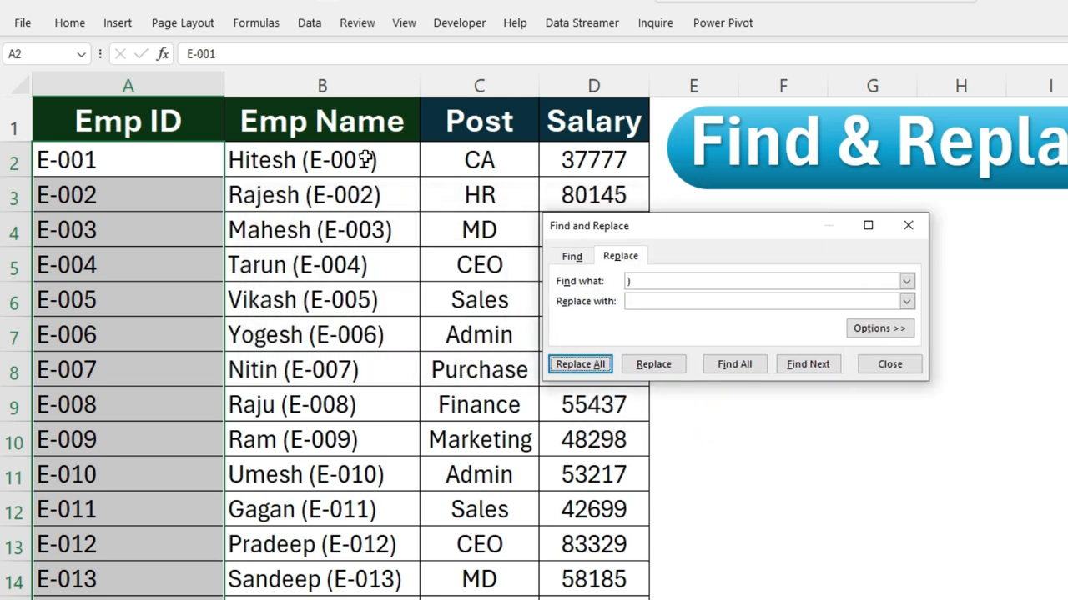
pyautogui.moveTo(370, 159); pyautogui.dragTo(367, 593)
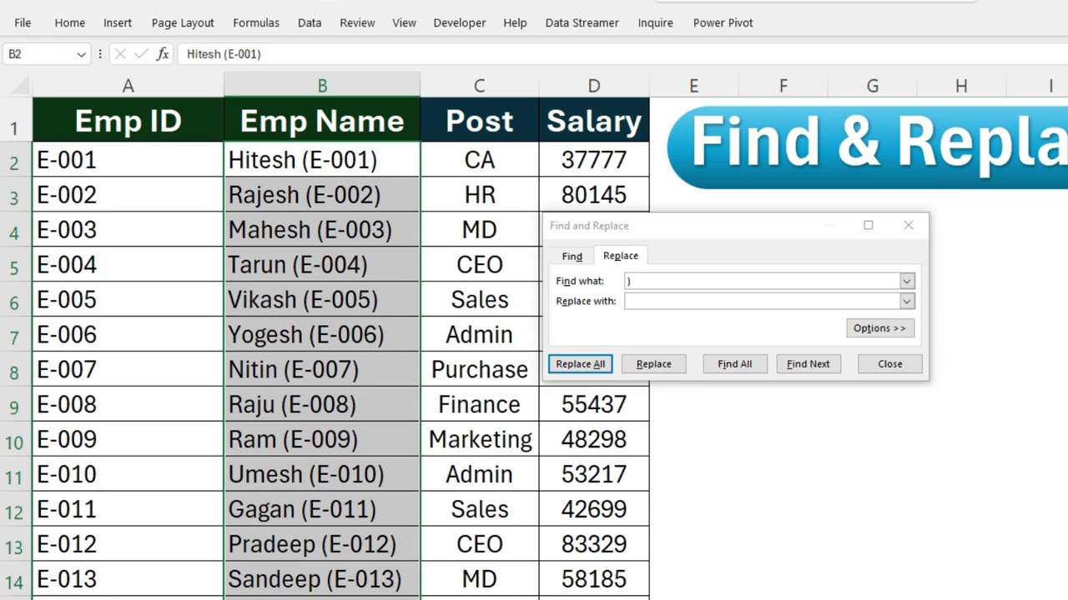
pyautogui.click(640, 282)
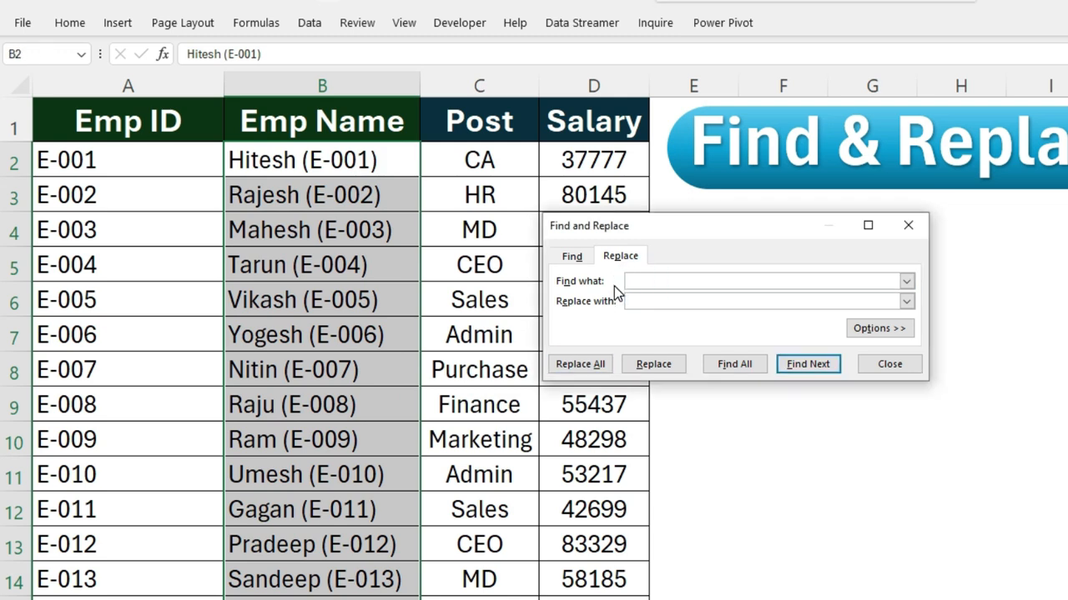
pyautogui.write('*')
pyautogui.click(601, 365)
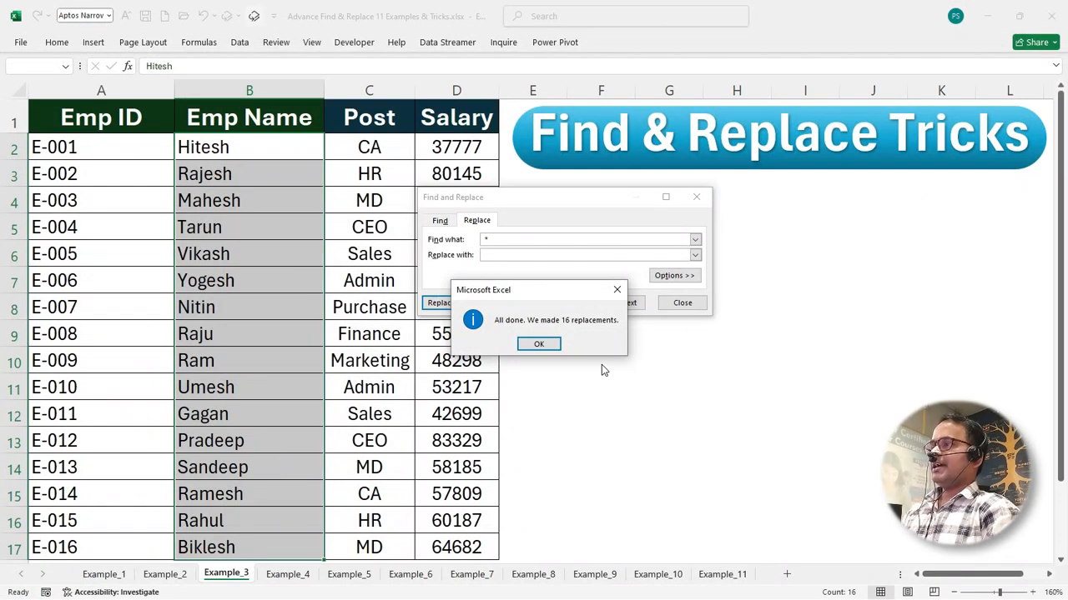
pyautogui.click(549, 344)
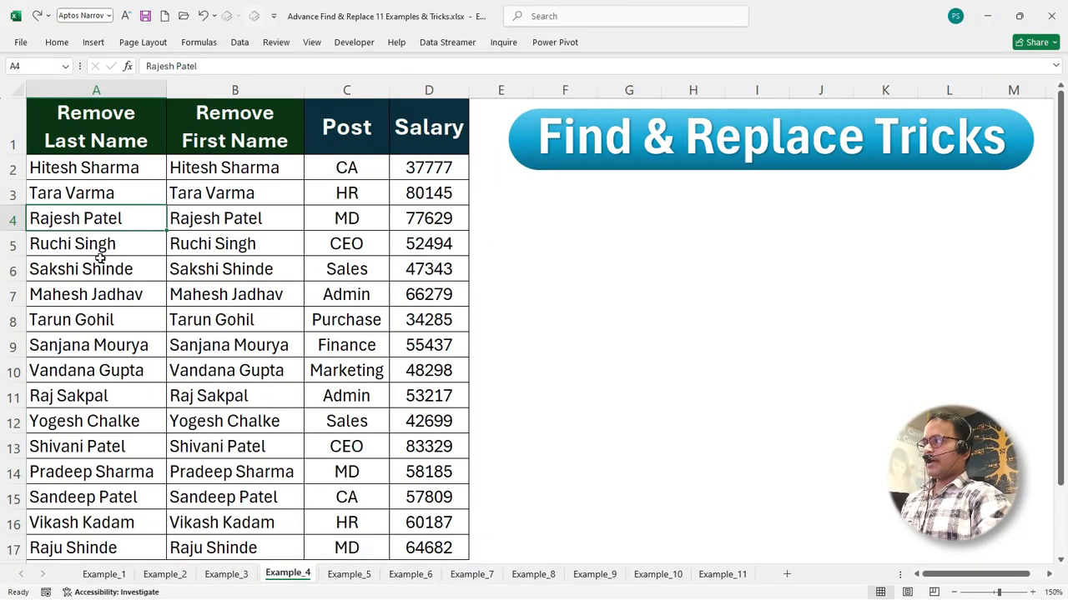
# Examine the full names in Example_4's Remove Last Name and Remove First Name columns.
pyautogui.click(127, 264)
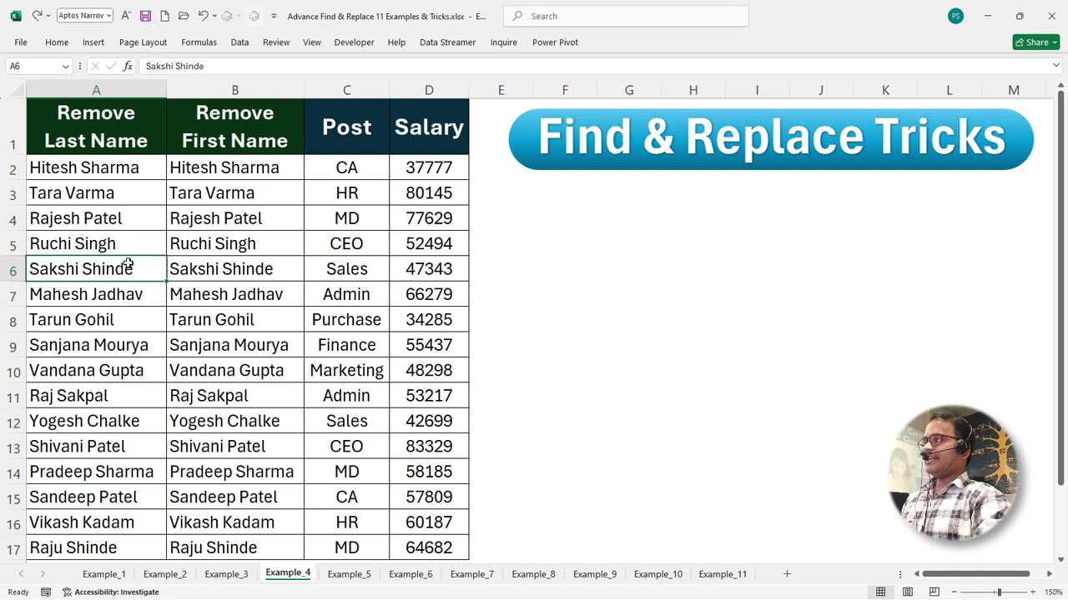
pyautogui.click(124, 175)
pyautogui.hotkey('ctrl', 'shift', 'Down')
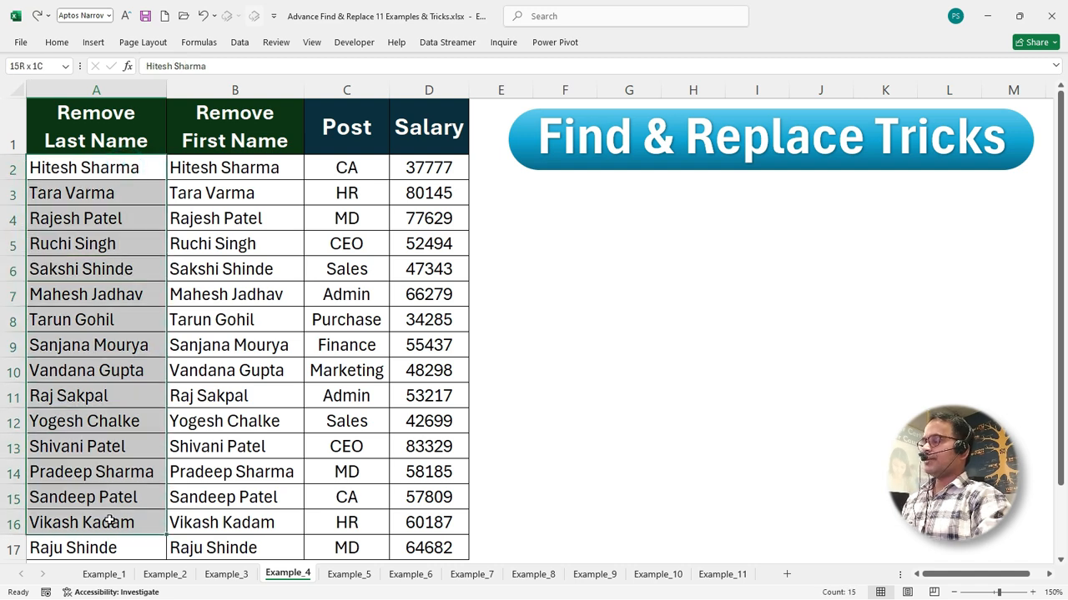
pyautogui.click(261, 172)
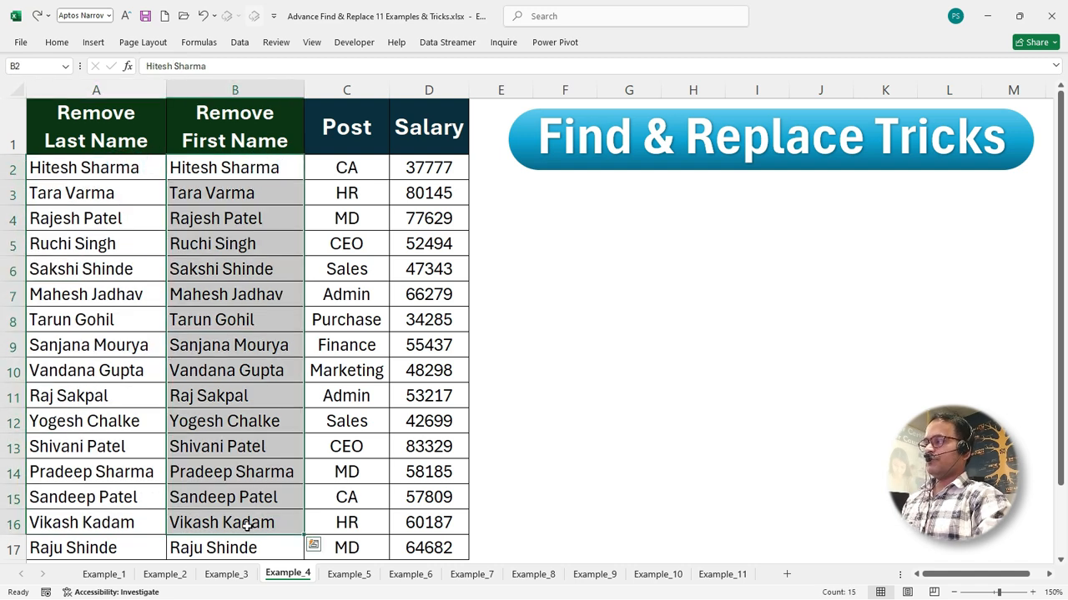
pyautogui.click(120, 302)
# Strip the last names from A2:A17 of Example_4 by replacing all " *" (space and asterisk) with nothing.
pyautogui.click(134, 169)
pyautogui.hotkey('ctrl', 'shift', 'Down')
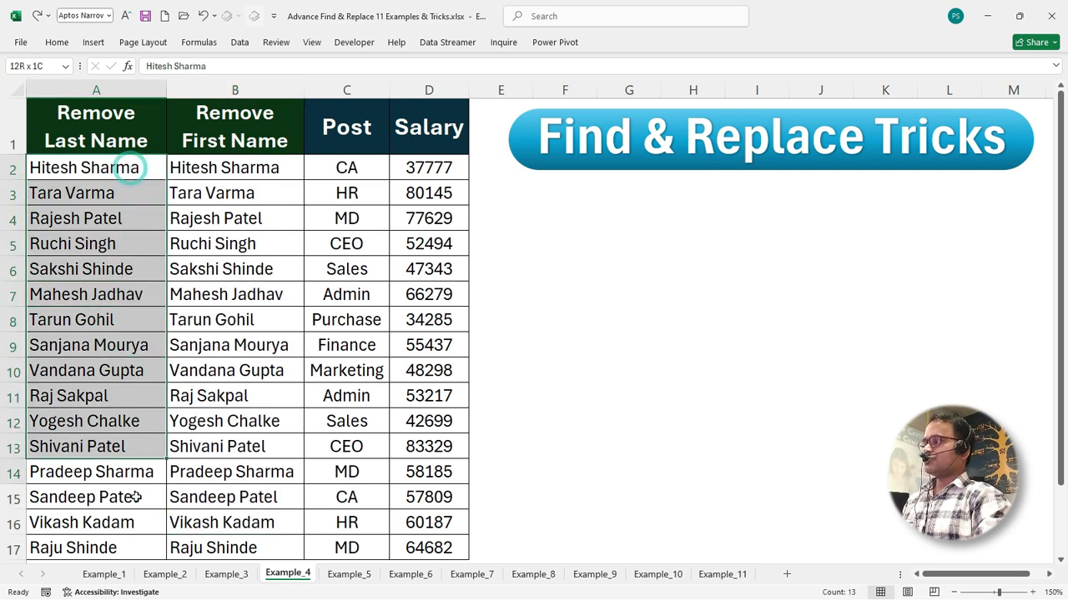
pyautogui.hotkey('ctrl', 'f')
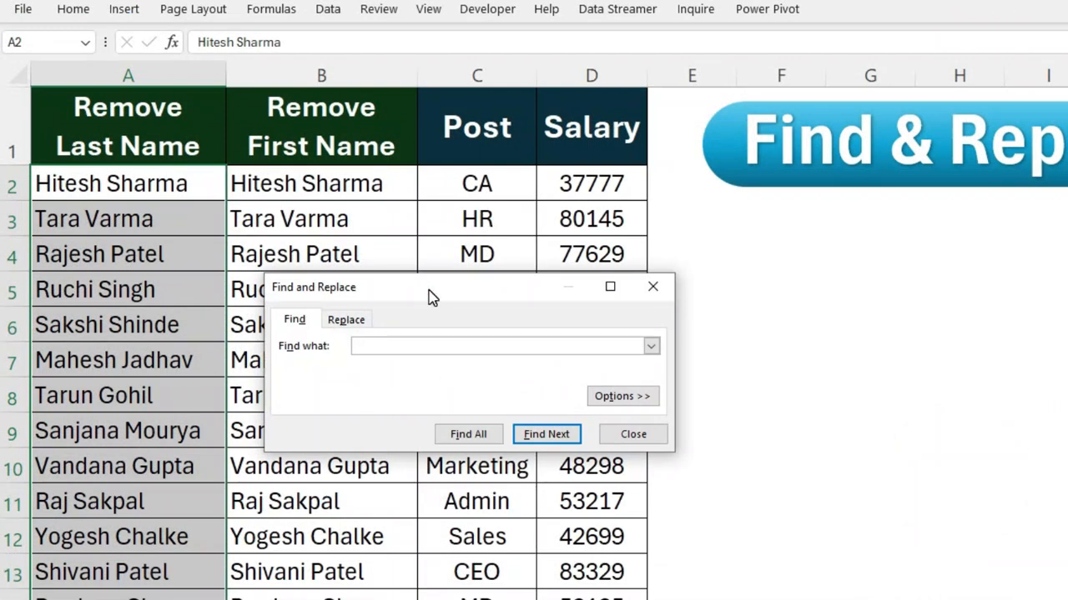
pyautogui.moveTo(431, 298); pyautogui.dragTo(433, 256)
pyautogui.click(349, 278)
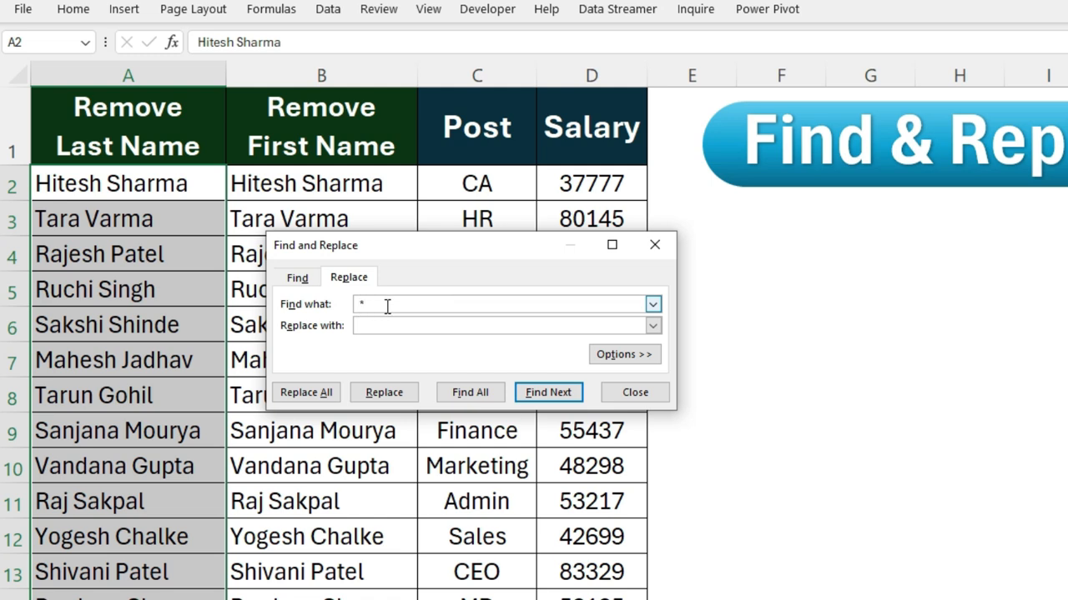
pyautogui.click(310, 397)
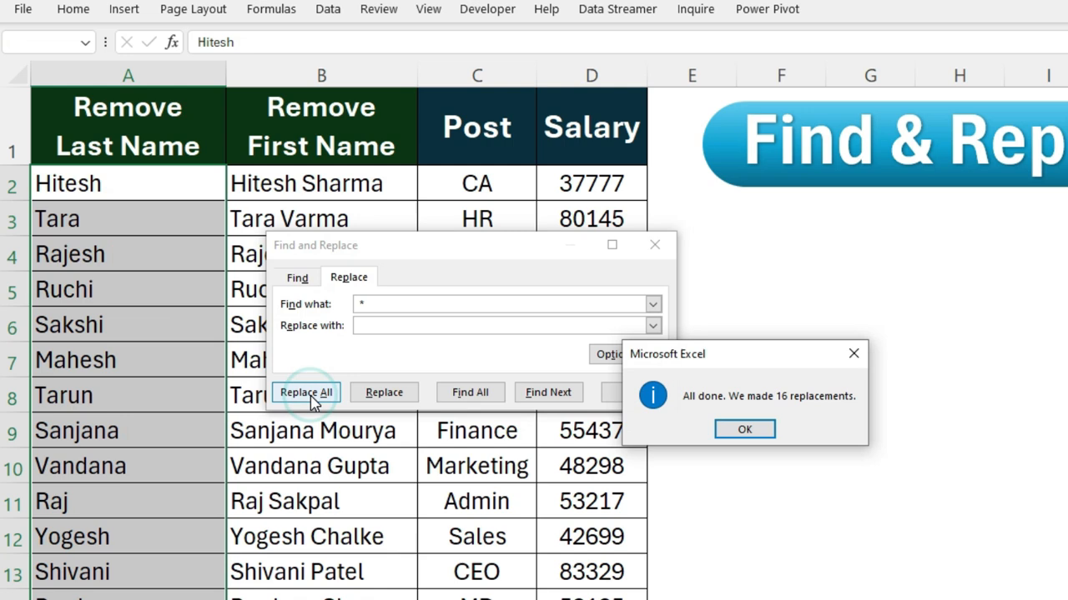
pyautogui.click(734, 430)
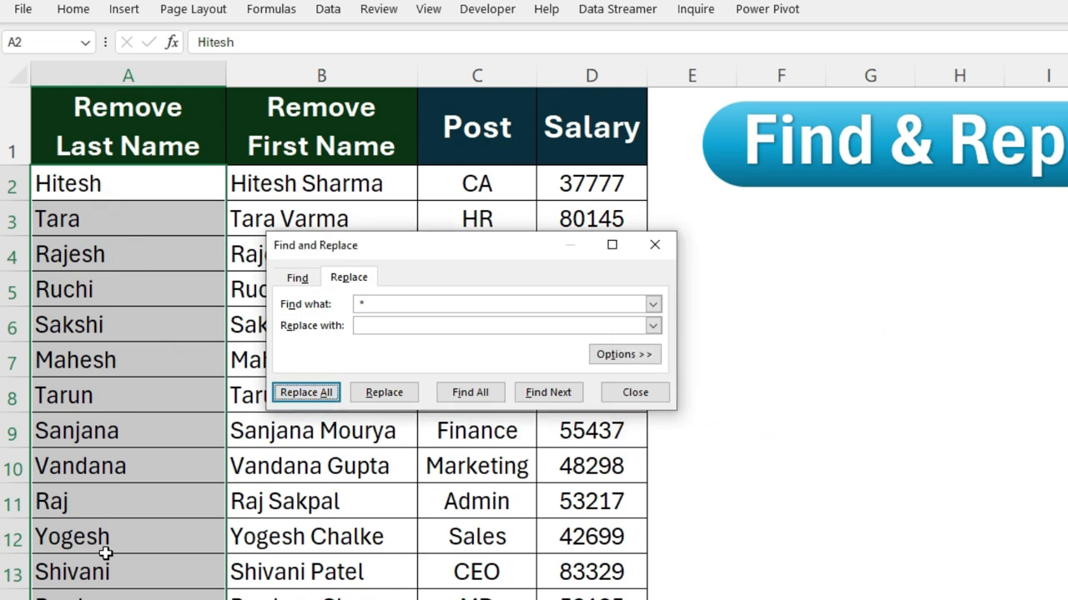
# Strip the first names from B2:B17 of Example_4 by replacing all "* " (asterisk and space) with nothing.
pyautogui.moveTo(467, 249); pyautogui.dragTo(663, 235)
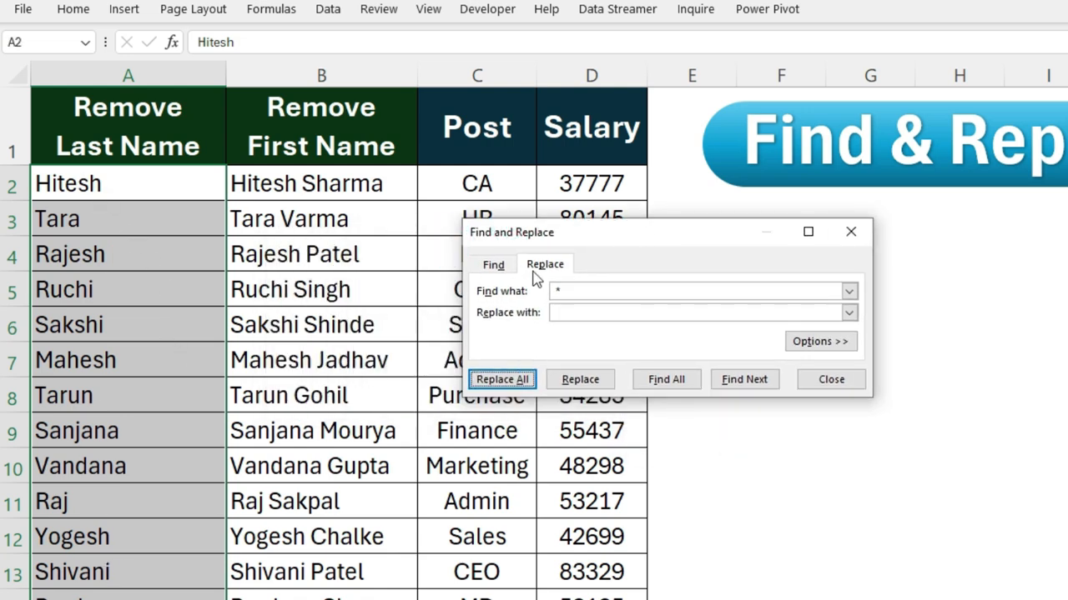
pyautogui.moveTo(319, 185); pyautogui.dragTo(323, 597)
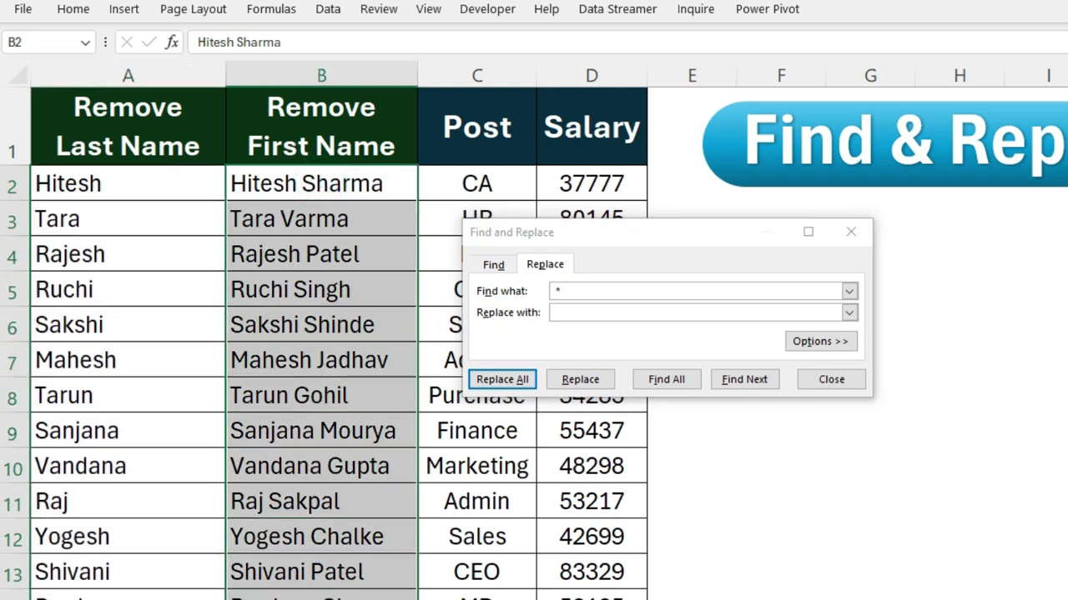
pyautogui.click(567, 289)
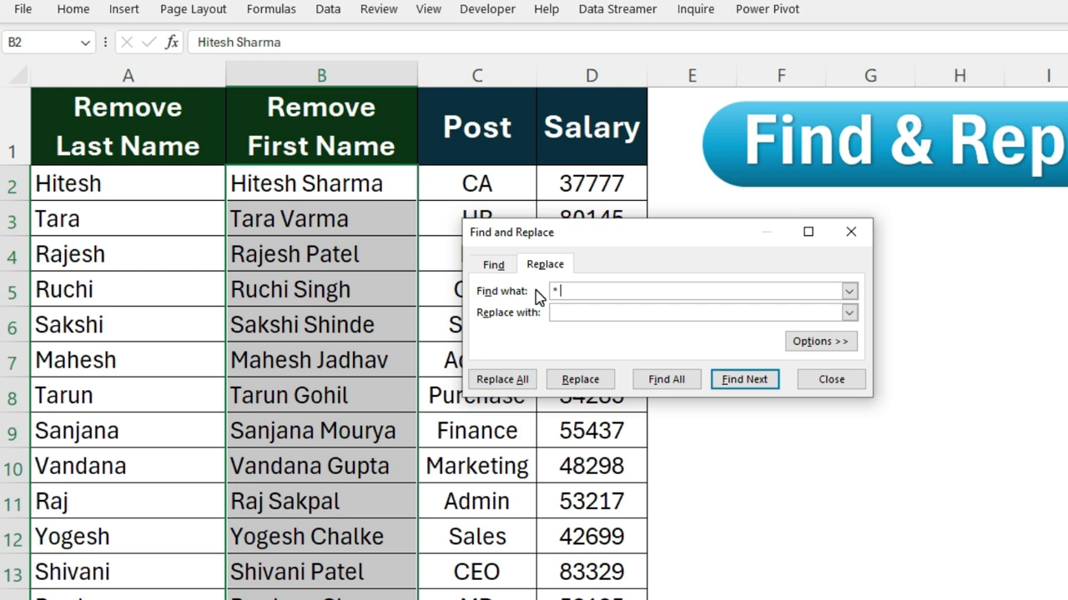
pyautogui.write('*')
pyautogui.click(522, 378)
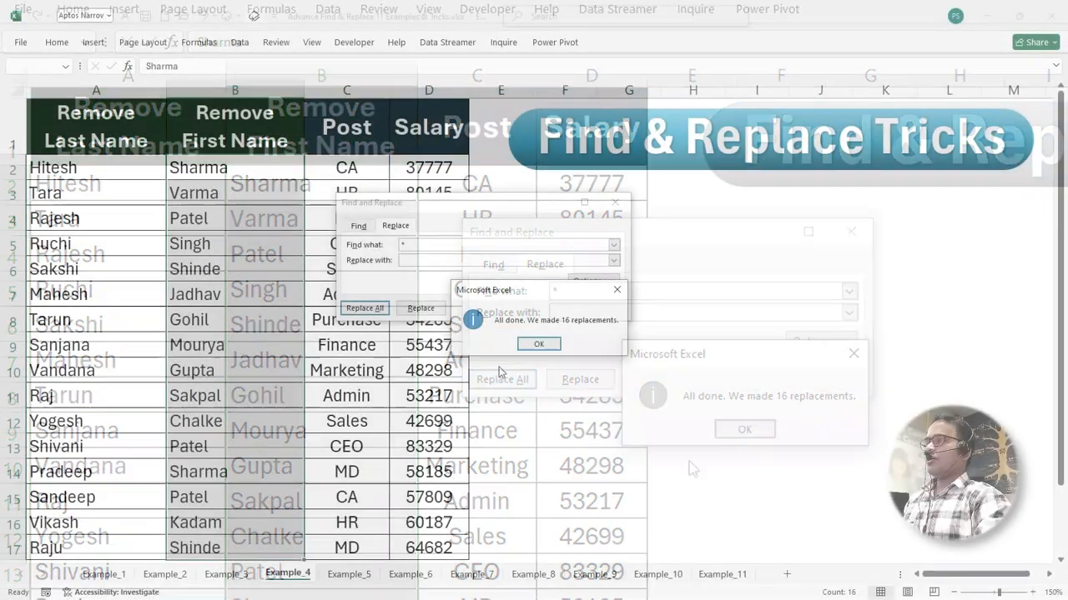
pyautogui.click(539, 343)
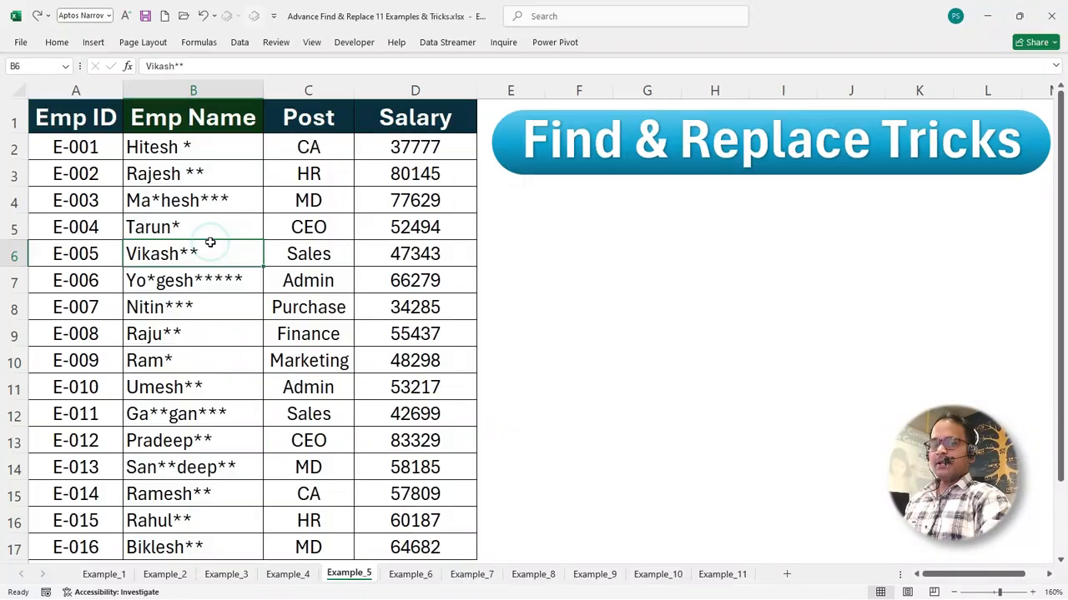
# Examine the Example_5 table's headers and the stray asterisks in the Emp Name column.
pyautogui.click(92, 117)
pyautogui.click(204, 121)
pyautogui.click(320, 117)
pyautogui.click(417, 115)
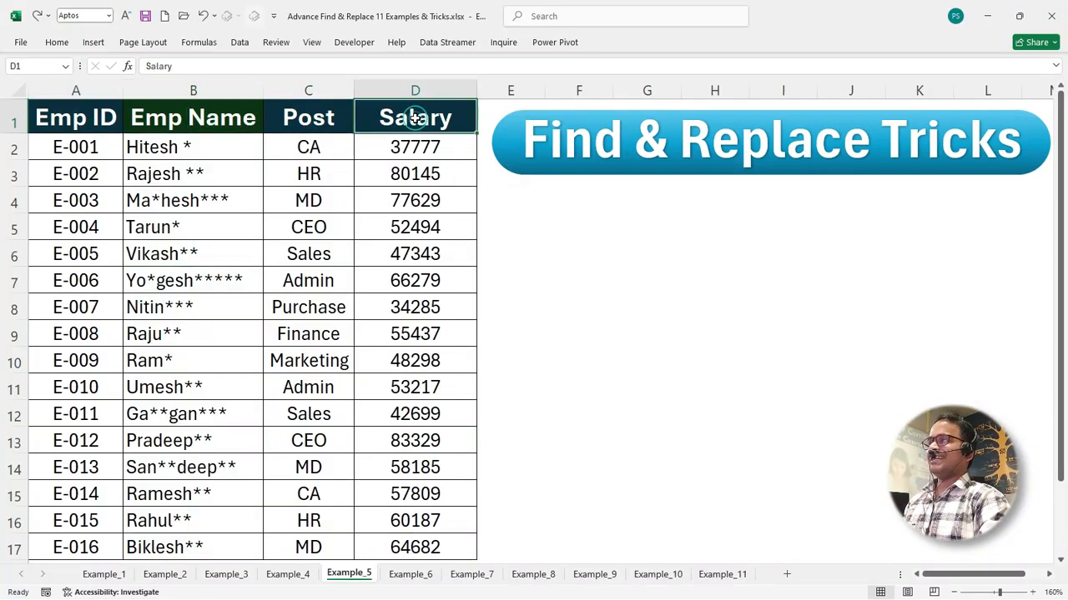
pyautogui.click(193, 227)
# Replace all literal asterisks in the Emp Name cells B2:B17 of Example_5 with nothing, using the tilde (~) escape.
pyautogui.moveTo(211, 147); pyautogui.dragTo(187, 546)
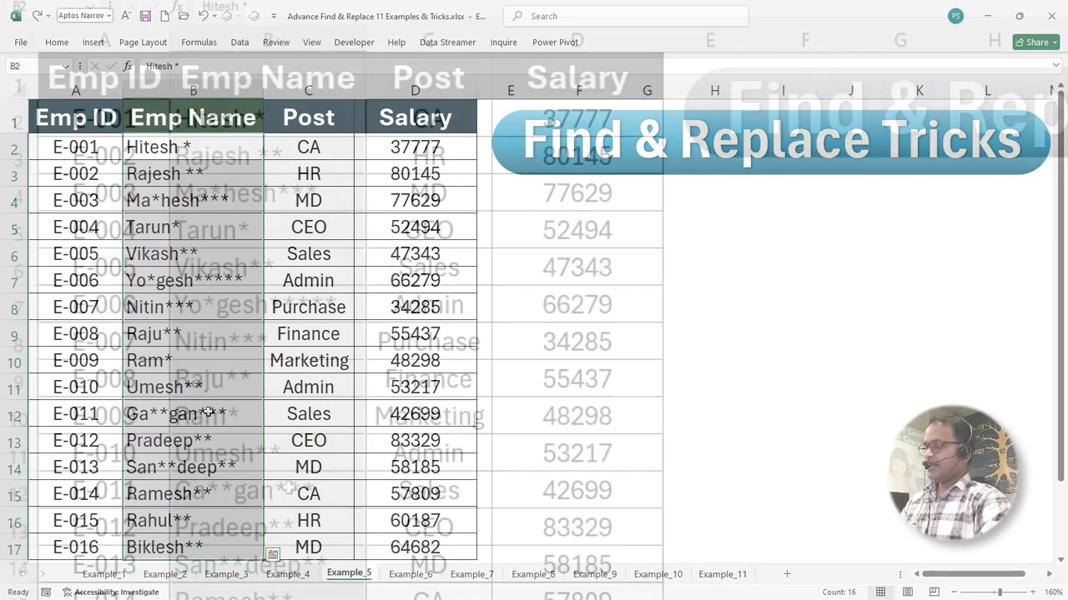
pyautogui.hotkey('ctrl', 'f')
pyautogui.moveTo(360, 228); pyautogui.dragTo(319, 208)
pyautogui.click(437, 234)
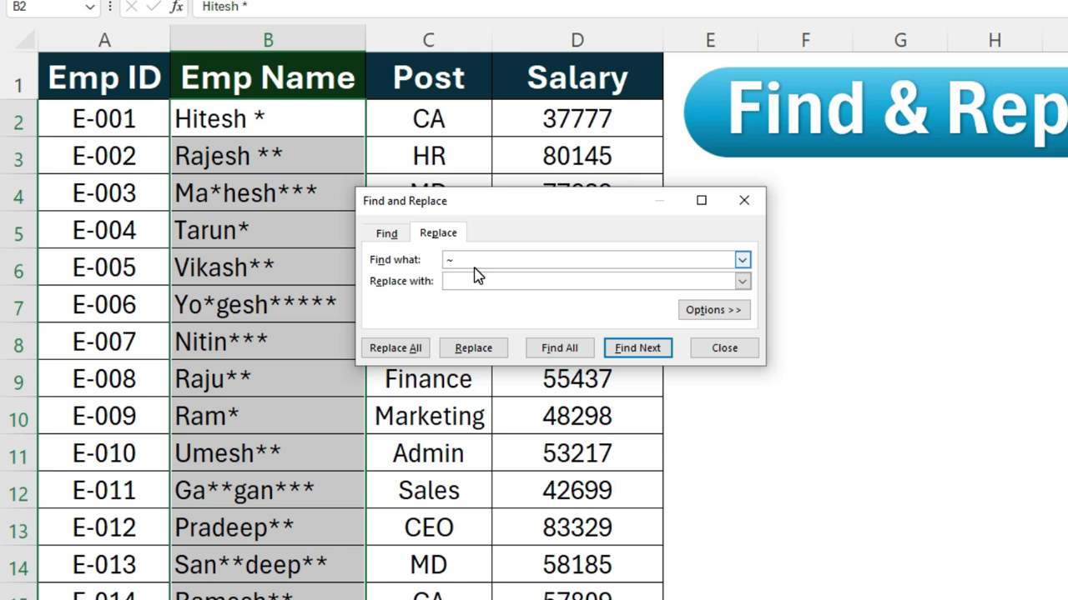
pyautogui.click(414, 349)
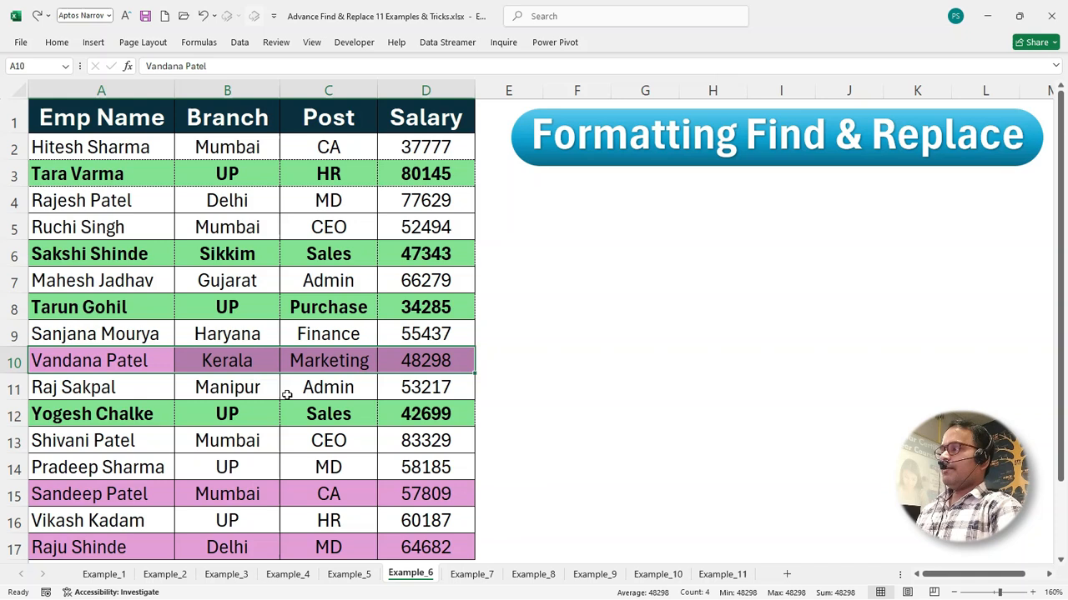
# Examine the Example_6 table, comparing the plain rows with the green and pink formatted rows.
pyautogui.click(303, 387)
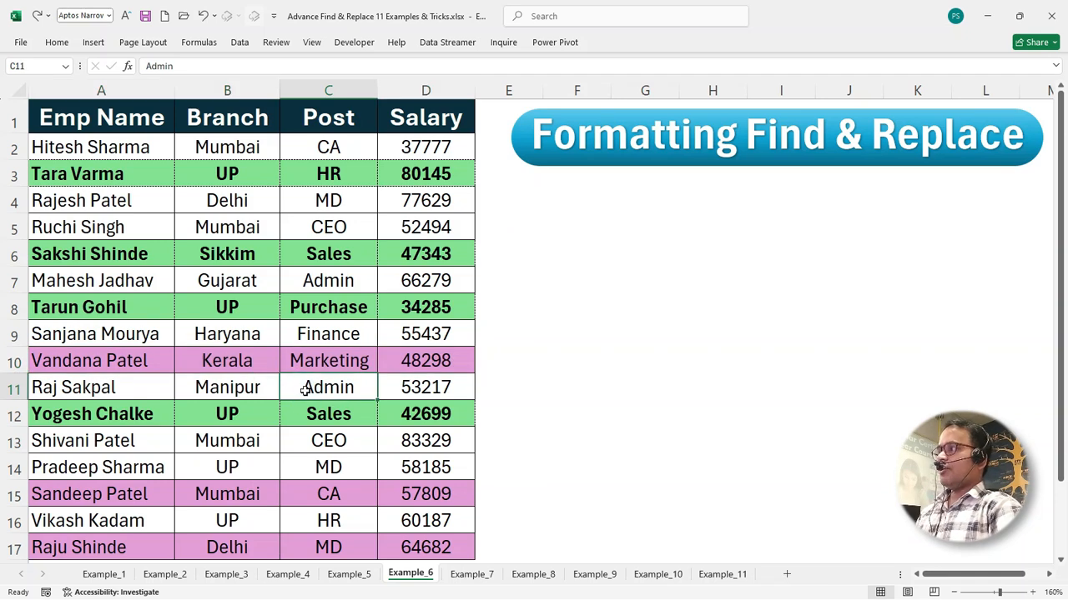
pyautogui.moveTo(135, 146); pyautogui.dragTo(440, 436)
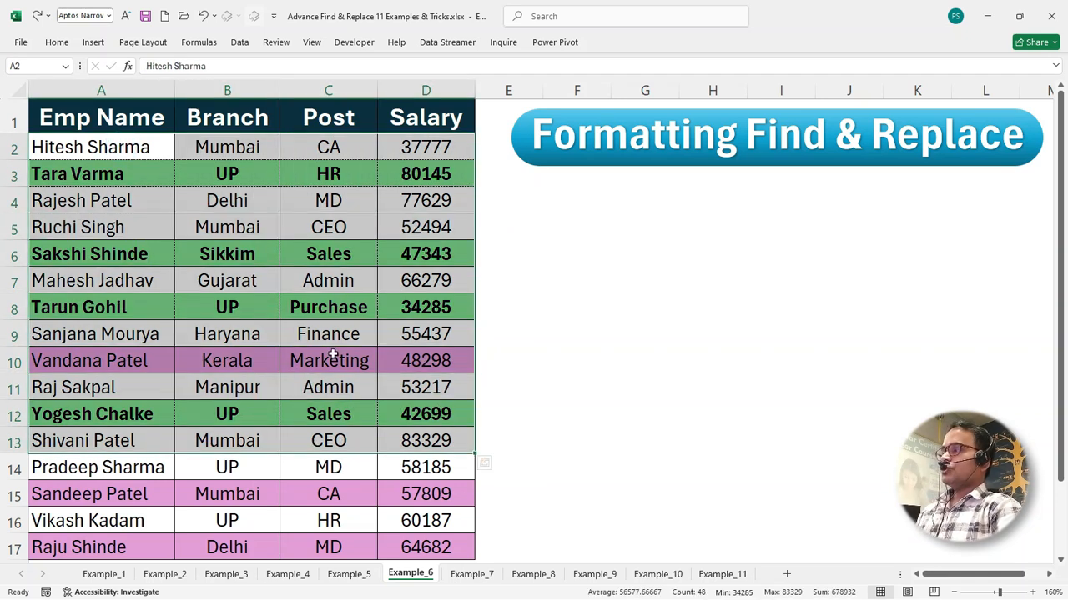
pyautogui.click(332, 337)
pyautogui.moveTo(114, 171); pyautogui.dragTo(405, 173)
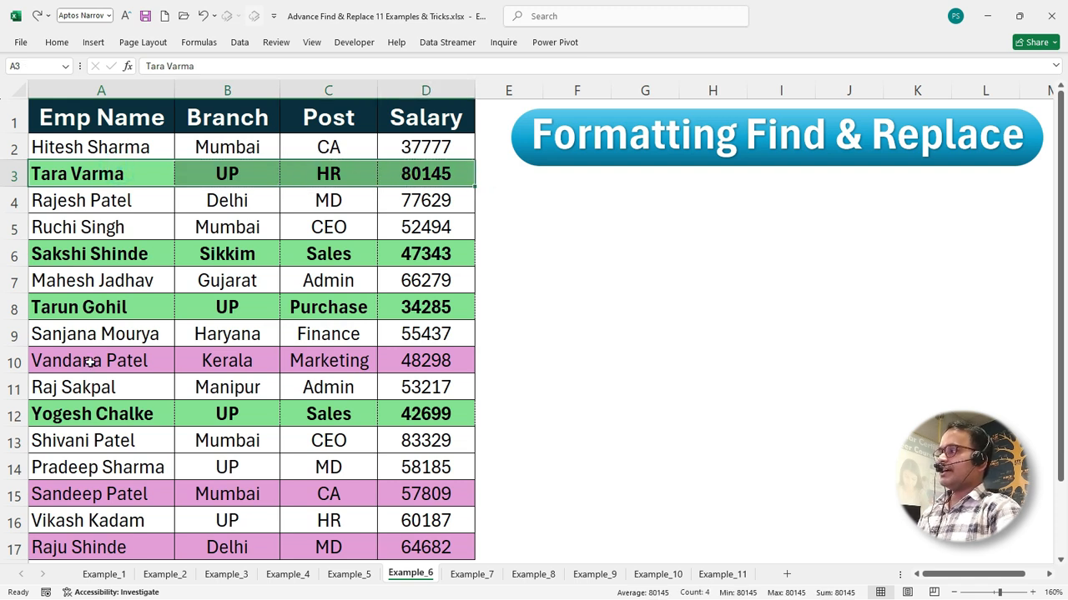
pyautogui.moveTo(84, 360); pyautogui.dragTo(388, 360)
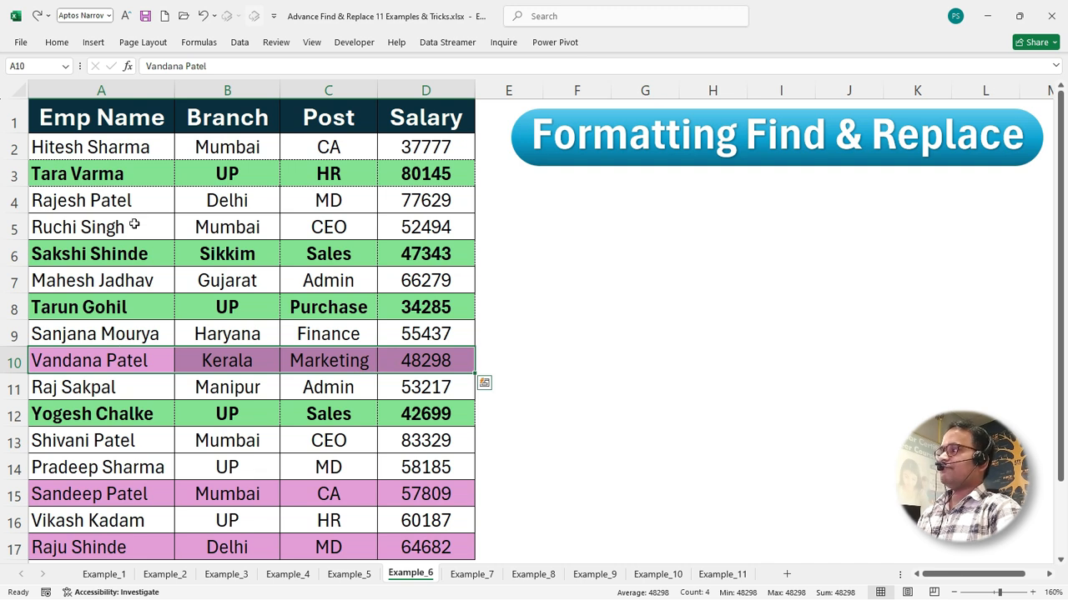
pyautogui.click(211, 385)
# Search Example_6 for all cells matching the pink formatting picked from cell A10, leaving the search text empty.
pyautogui.moveTo(126, 152); pyautogui.dragTo(400, 538)
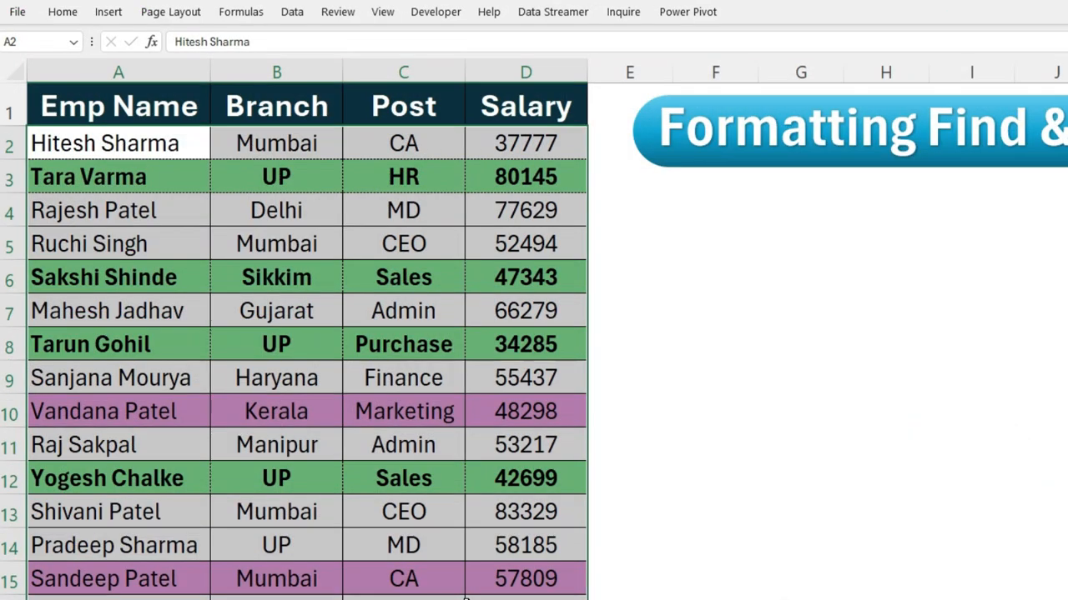
pyautogui.hotkey('ctrl', 'f')
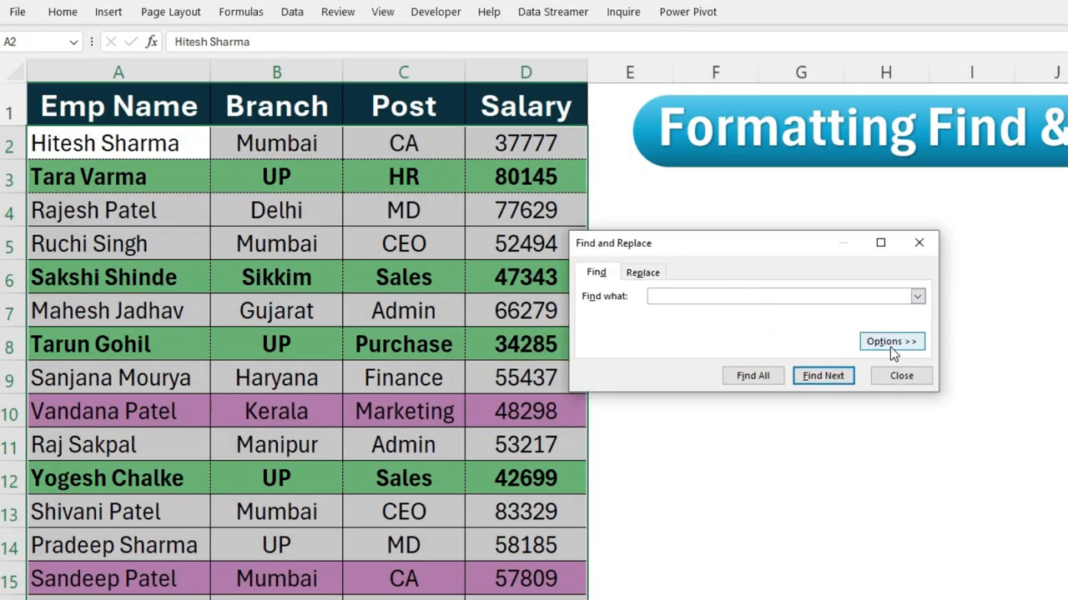
pyautogui.click(890, 347)
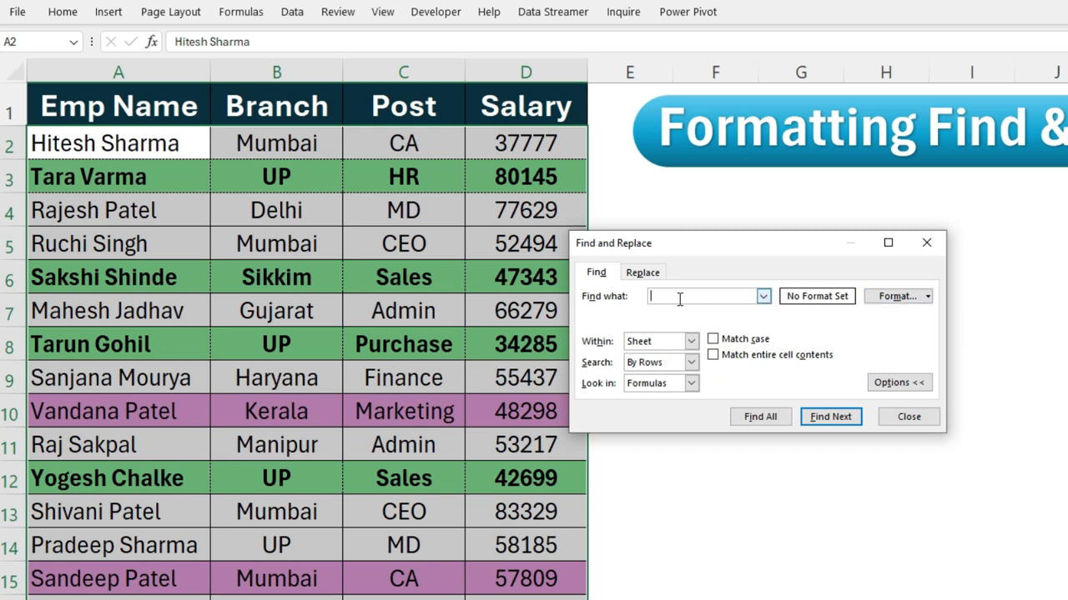
pyautogui.click(928, 302)
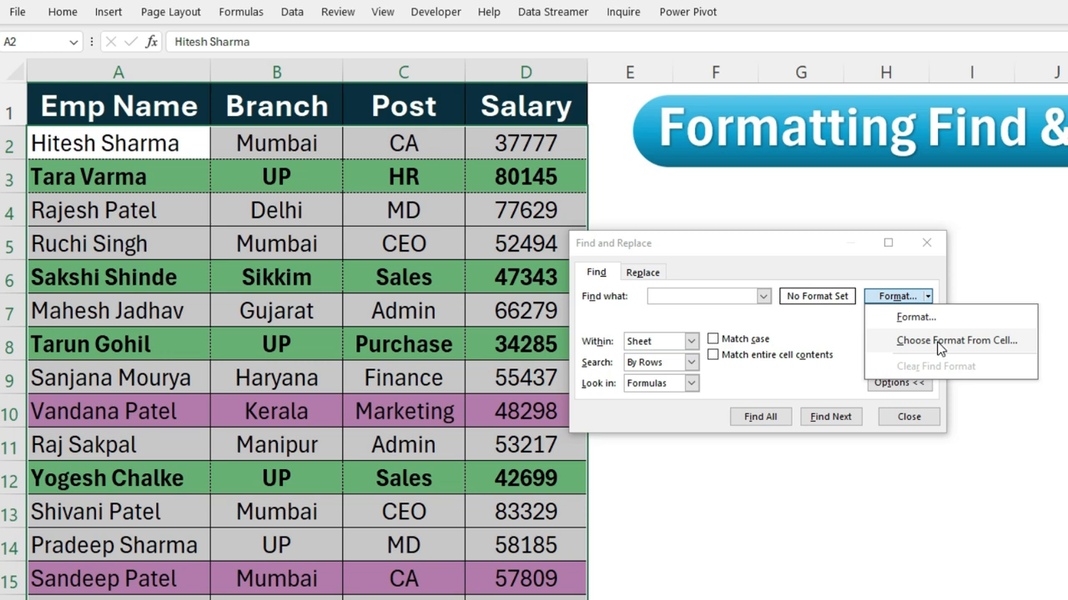
pyautogui.click(939, 342)
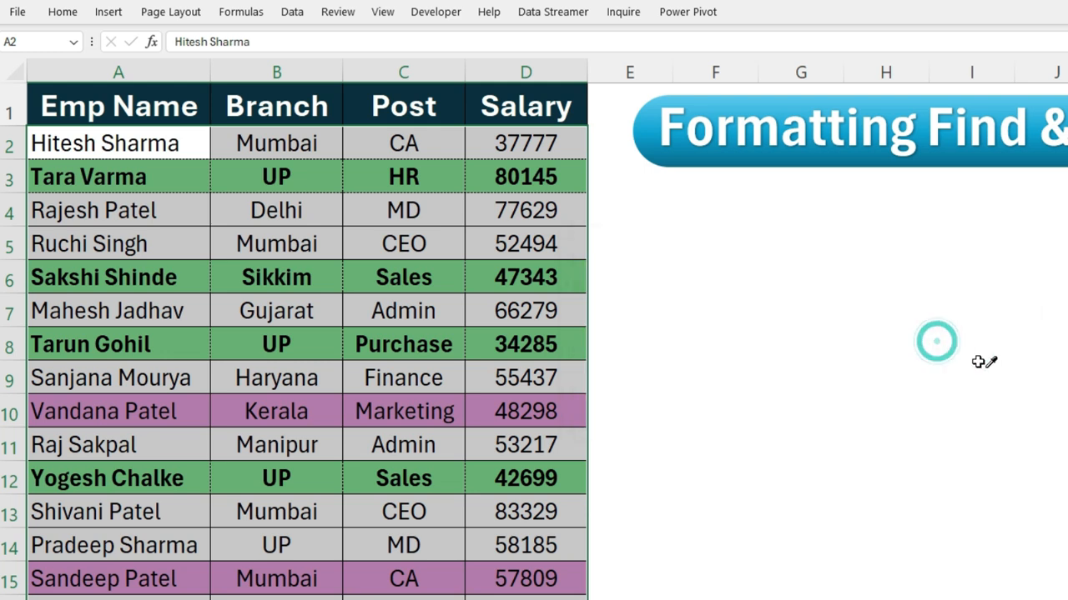
pyautogui.click(139, 415)
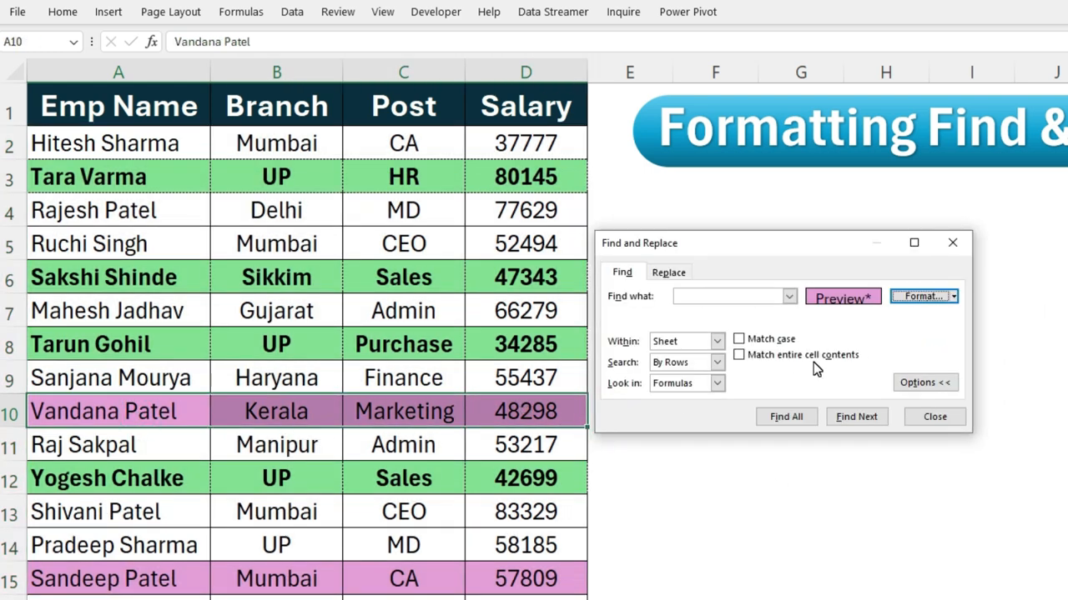
pyautogui.click(788, 418)
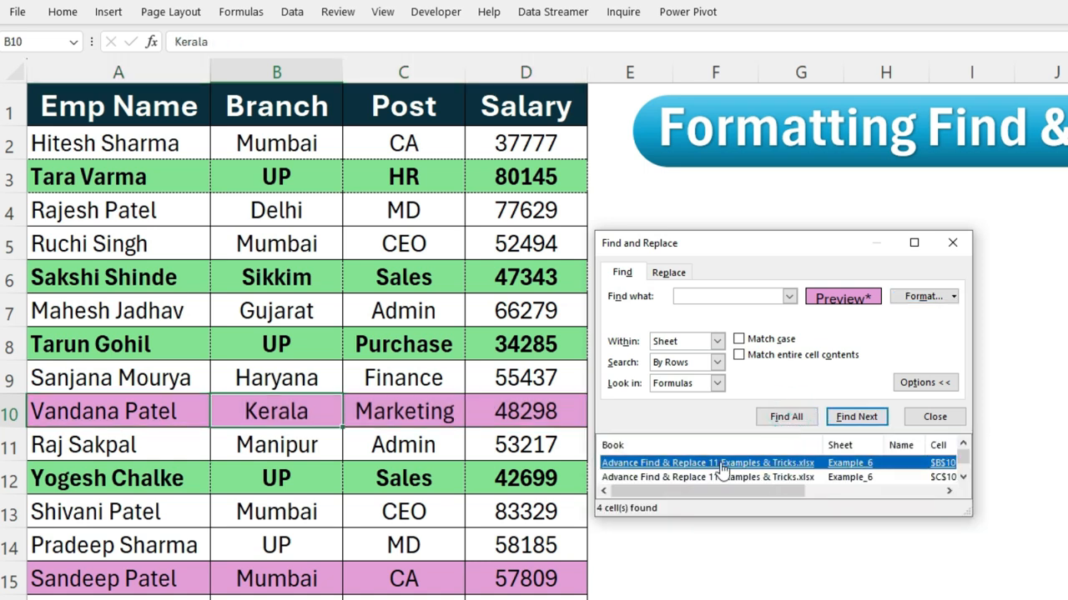
# Replace all pink cell formatting in Example_6 with the green bold formatting picked from cell A3.
pyautogui.hotkey('ctrl', 'a')
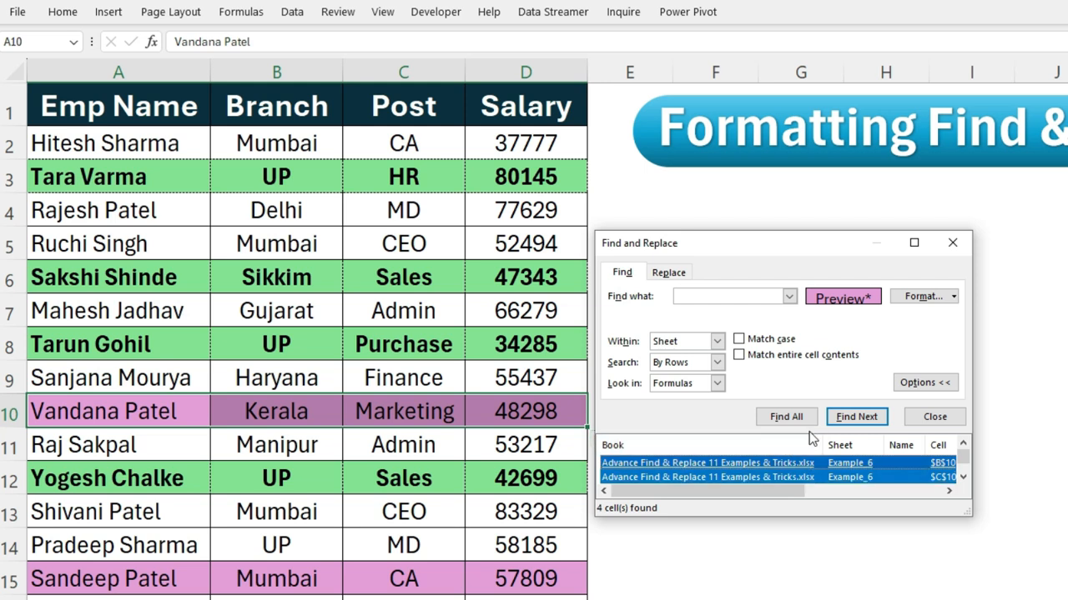
pyautogui.click(668, 272)
pyautogui.click(953, 315)
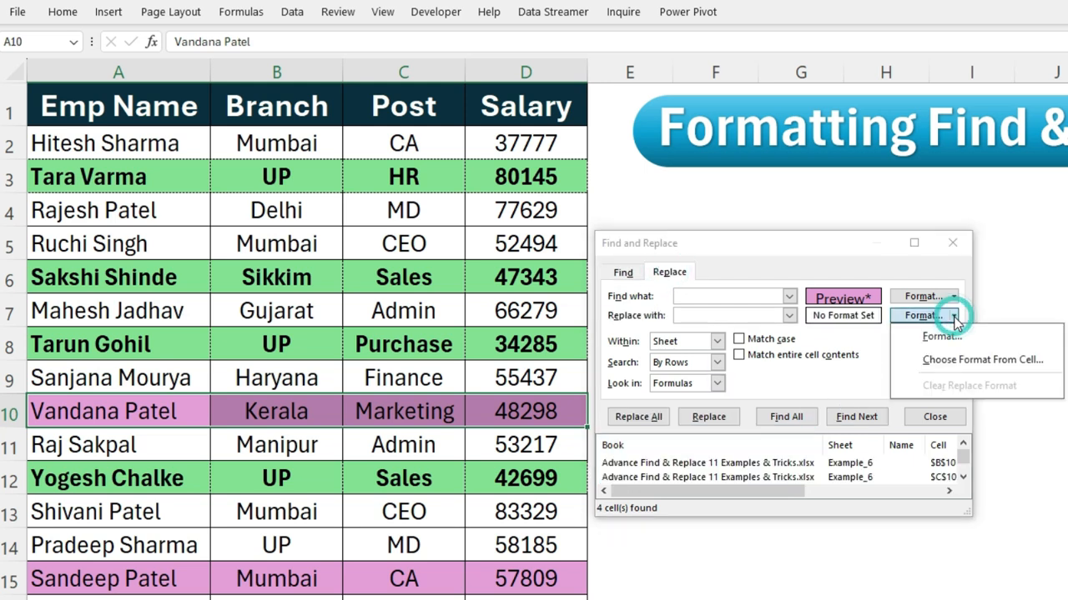
pyautogui.click(956, 364)
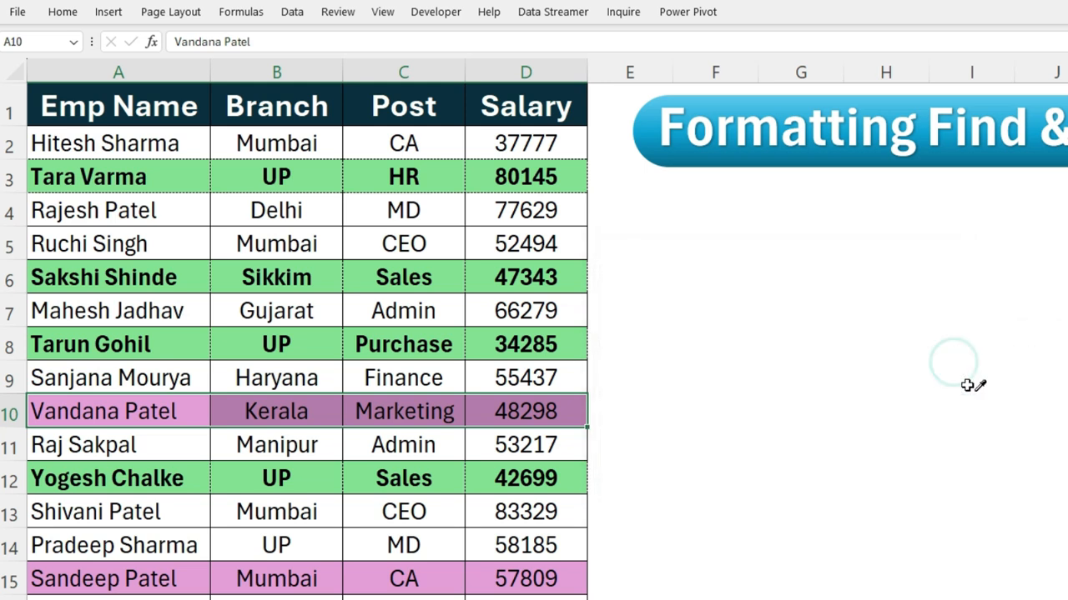
pyautogui.click(140, 177)
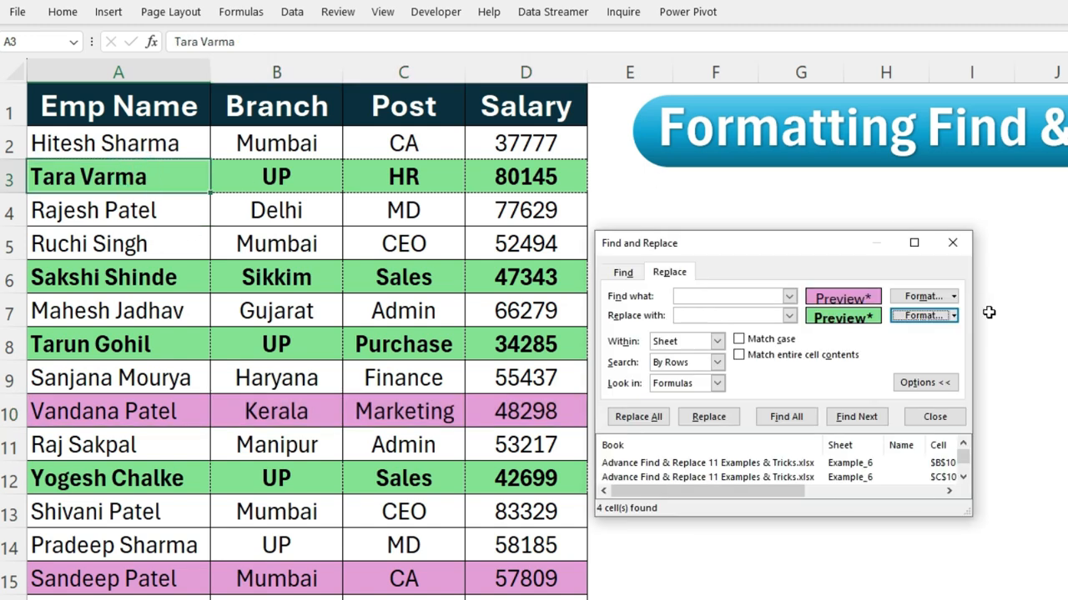
pyautogui.click(644, 419)
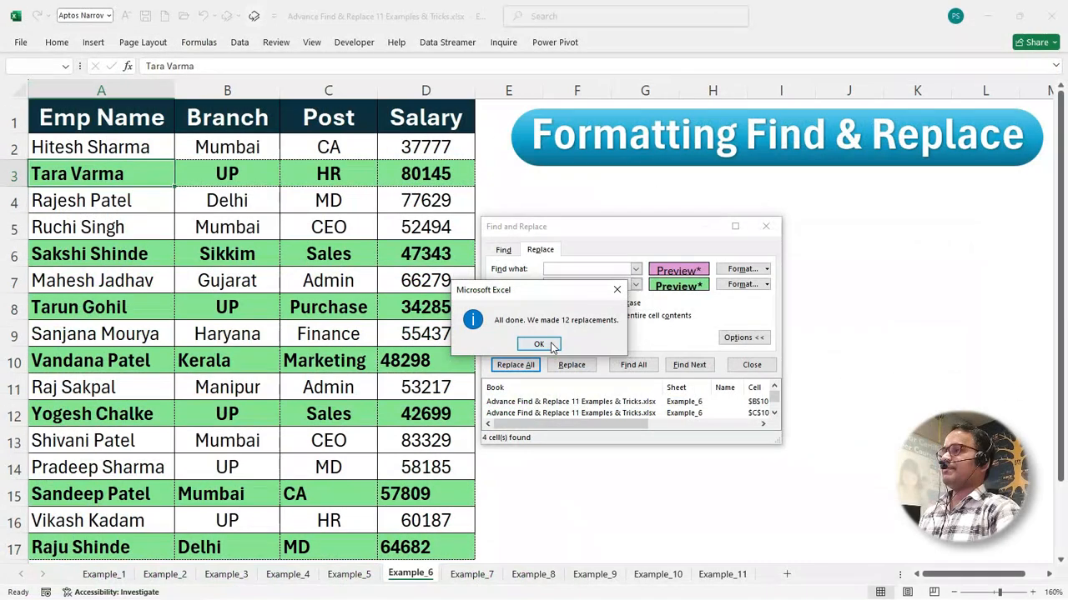
pyautogui.click(670, 389)
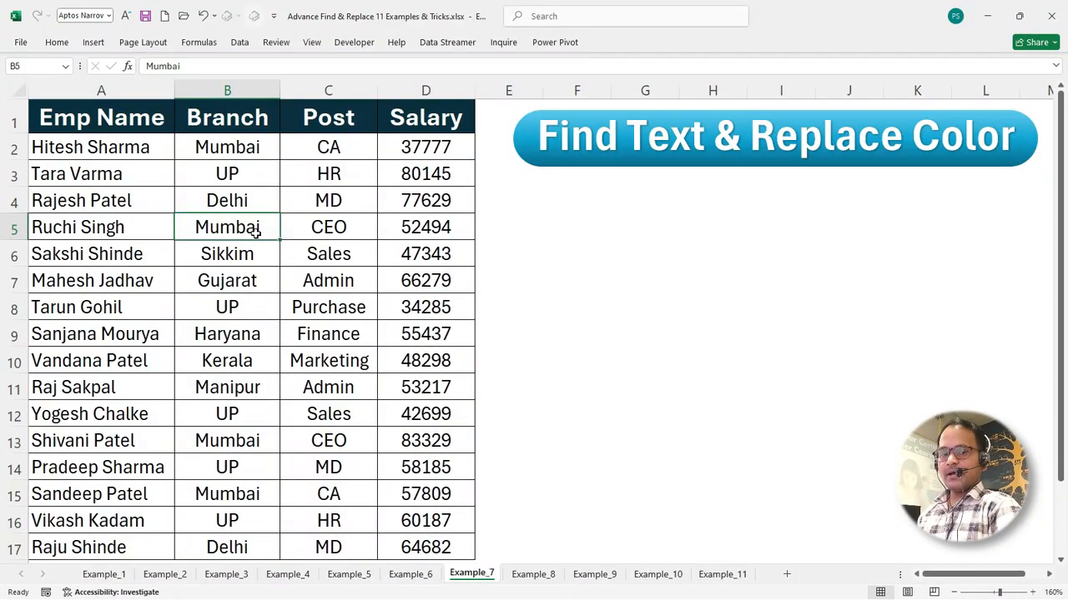
# Set up a replacement of UP with Goa for the Branch cells B2:B17 of Example_7, showing the formatting options.
pyautogui.click(270, 201)
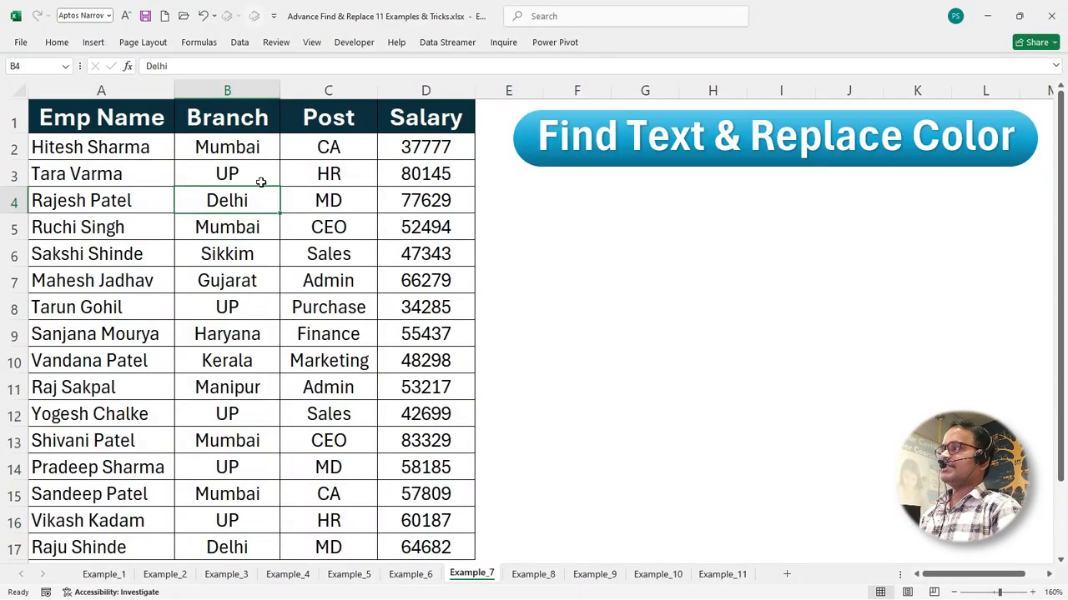
pyautogui.click(259, 177)
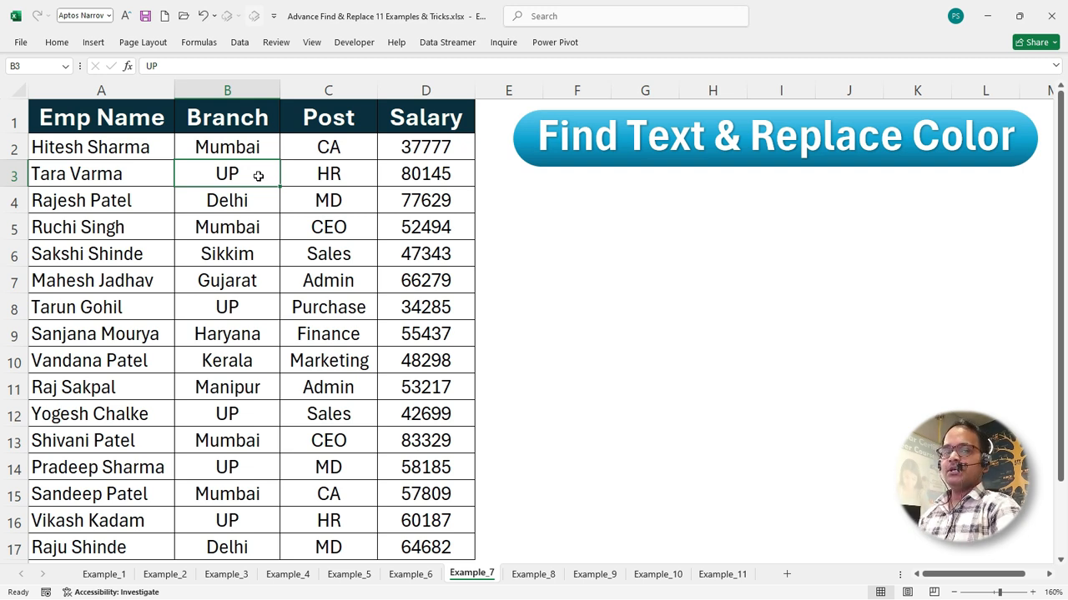
pyautogui.moveTo(250, 146); pyautogui.dragTo(225, 548)
pyautogui.hotkey('ctrl', 'f')
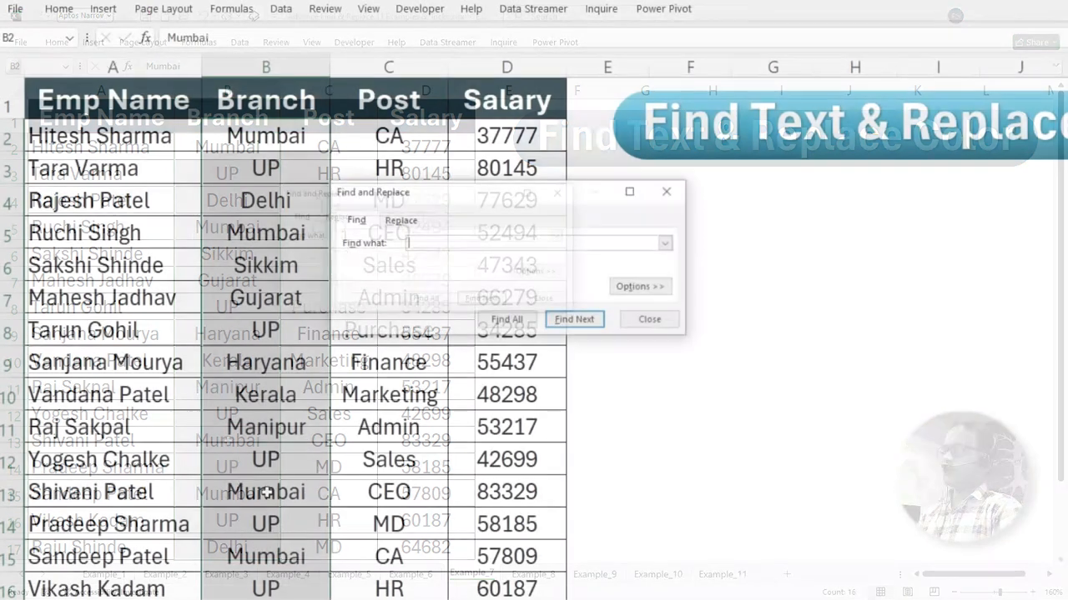
pyautogui.click(336, 215)
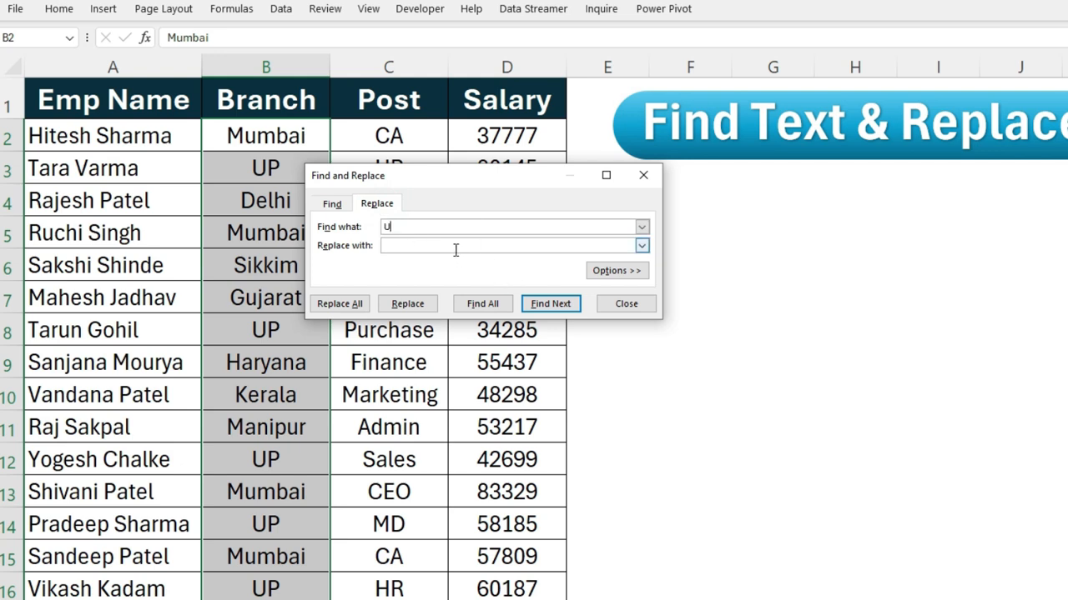
pyautogui.click(586, 245)
pyautogui.click(635, 274)
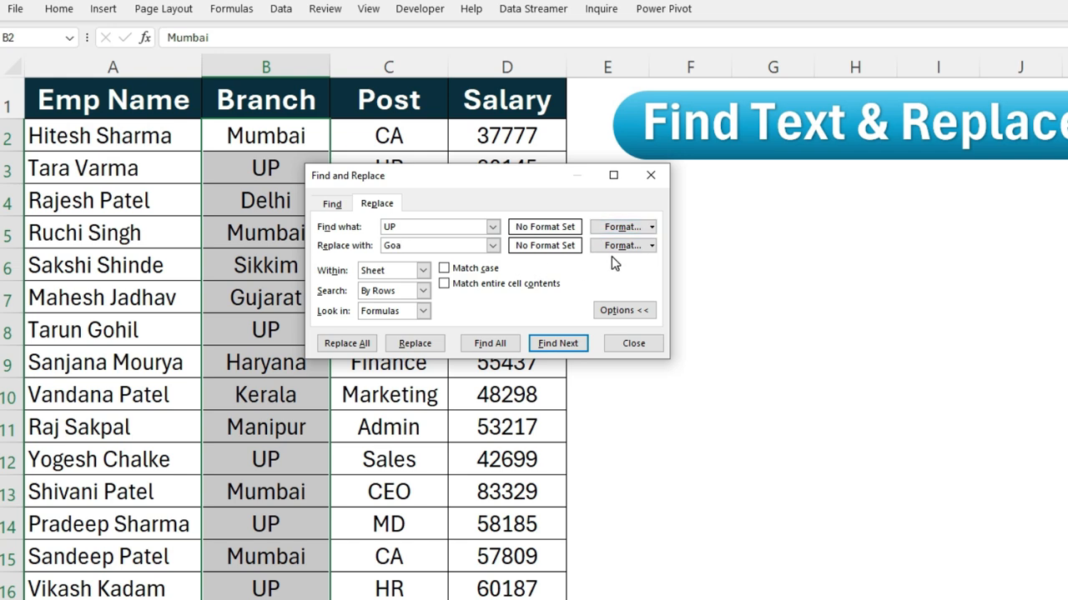
# Set the font colour of the replacement format for Goa to standard red.
pyautogui.click(650, 245)
pyautogui.click(642, 271)
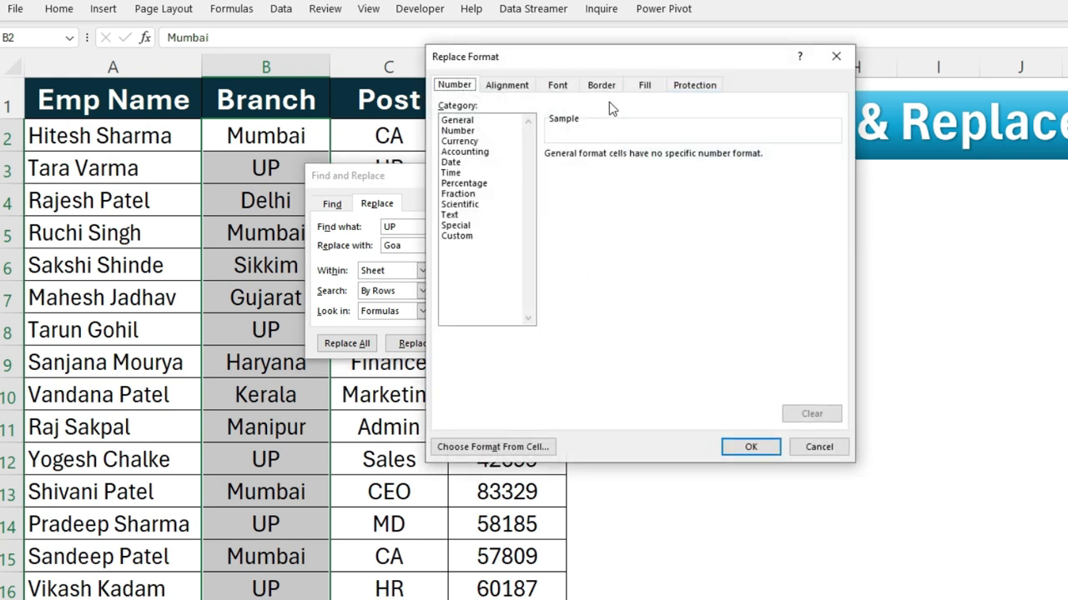
pyautogui.moveTo(627, 65); pyautogui.dragTo(826, 76)
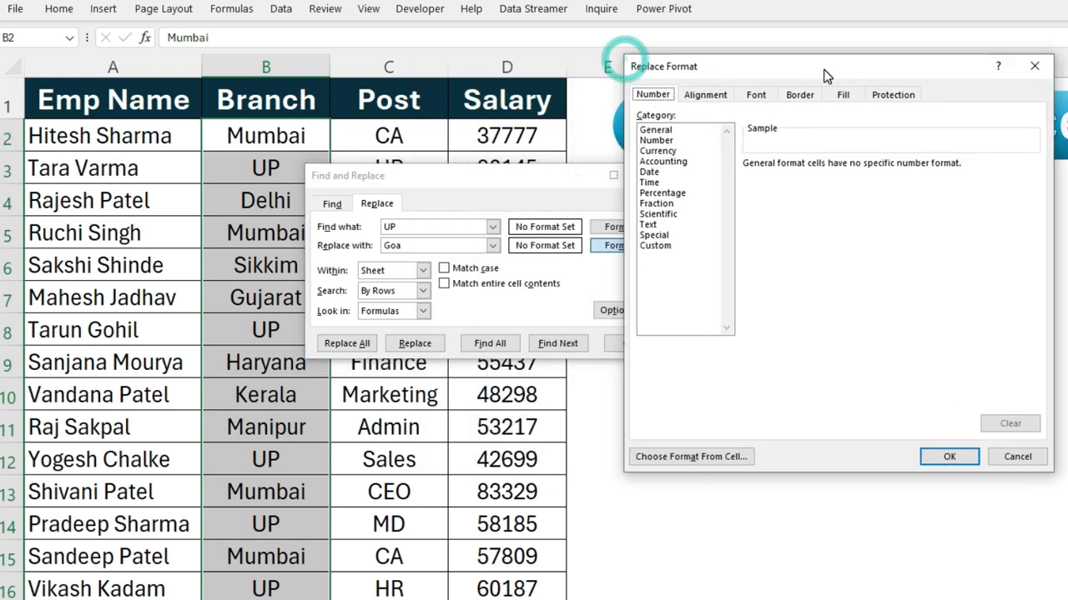
pyautogui.click(756, 95)
pyautogui.click(905, 230)
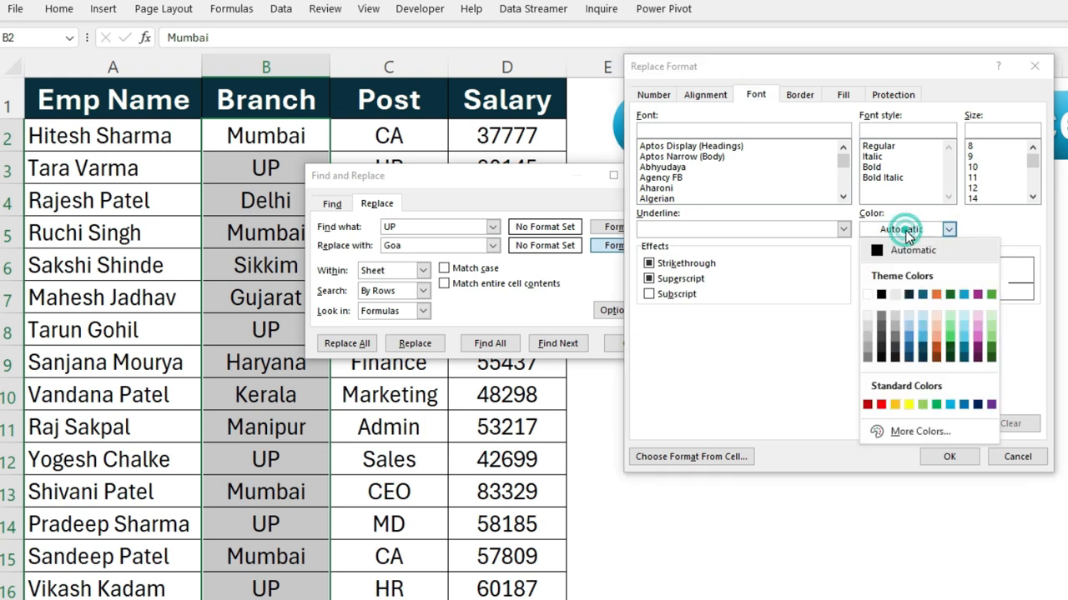
pyautogui.click(881, 405)
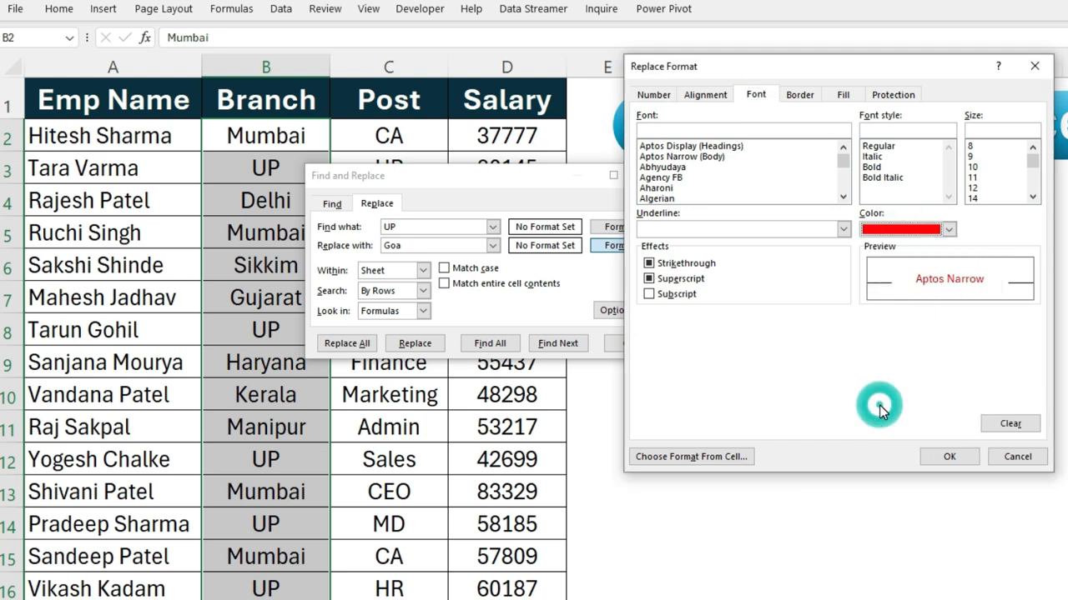
# Add an outline border in standard dark red to the replacement format.
pyautogui.click(794, 98)
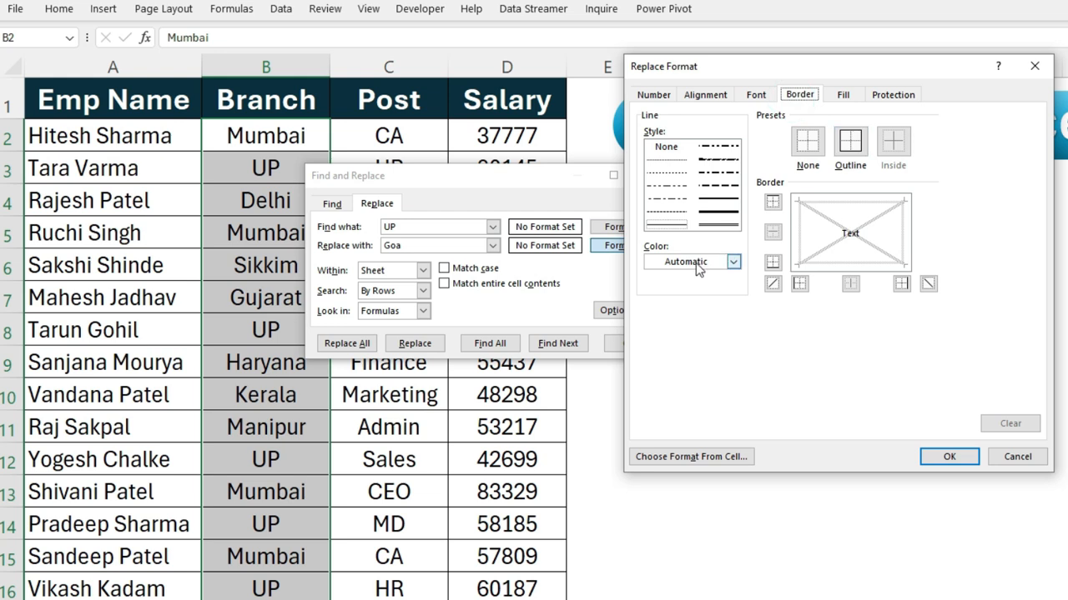
pyautogui.click(732, 261)
pyautogui.click(651, 437)
pyautogui.click(848, 144)
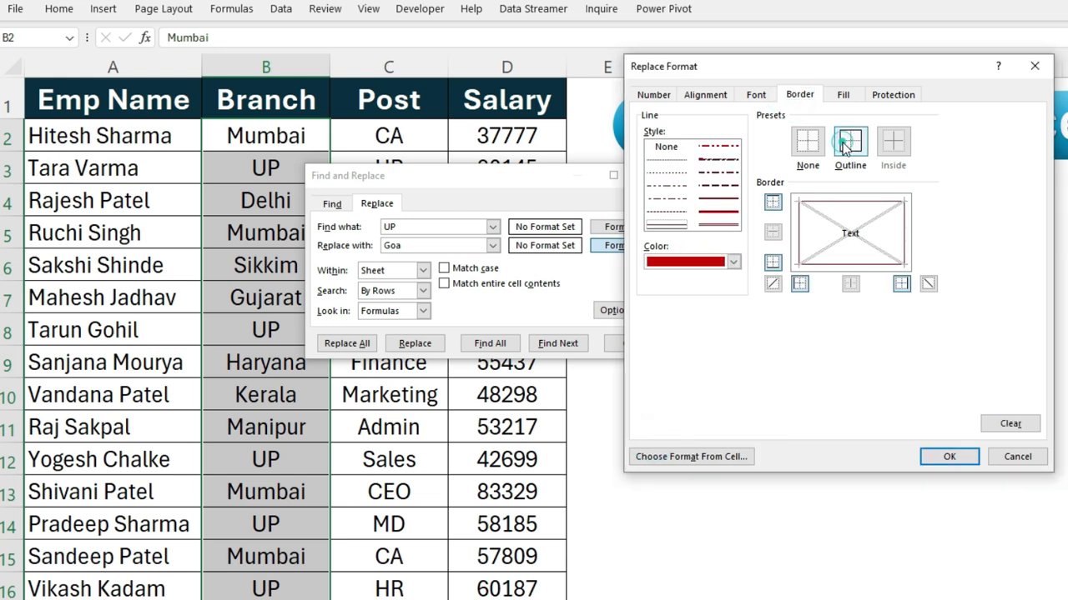
# Add a light green fill to the replacement format and replace every UP in the selected Branch cells with the formatted Goa.
pyautogui.click(844, 97)
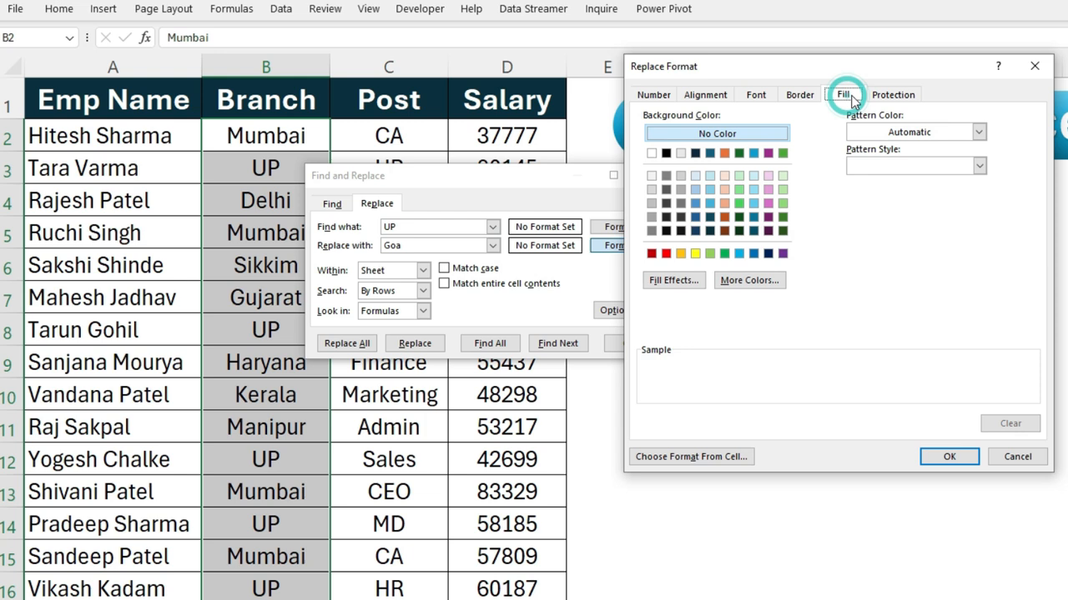
pyautogui.click(783, 177)
pyautogui.click(951, 458)
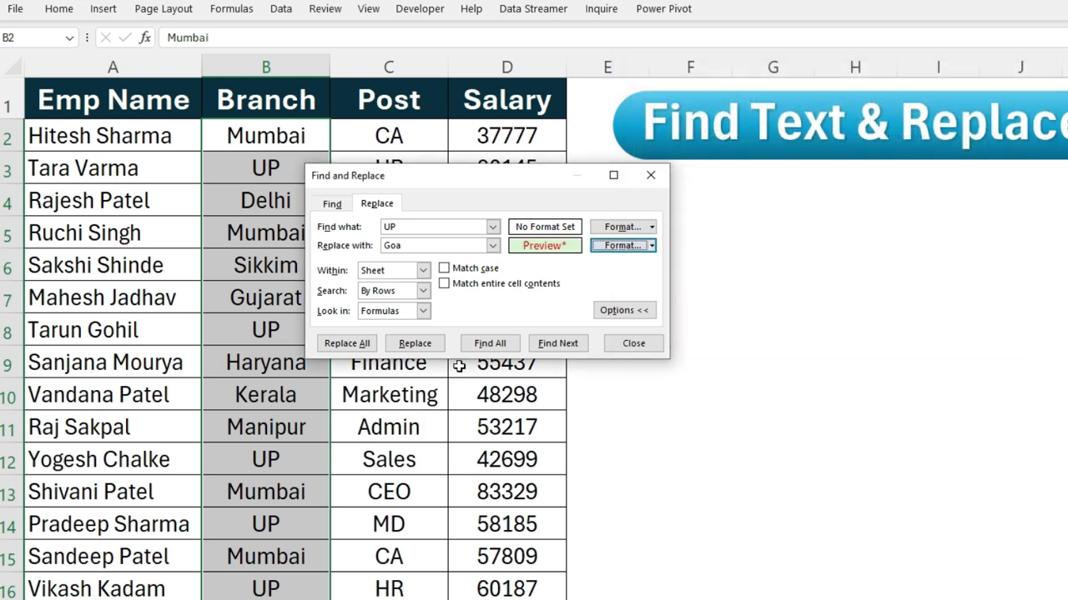
pyautogui.click(347, 345)
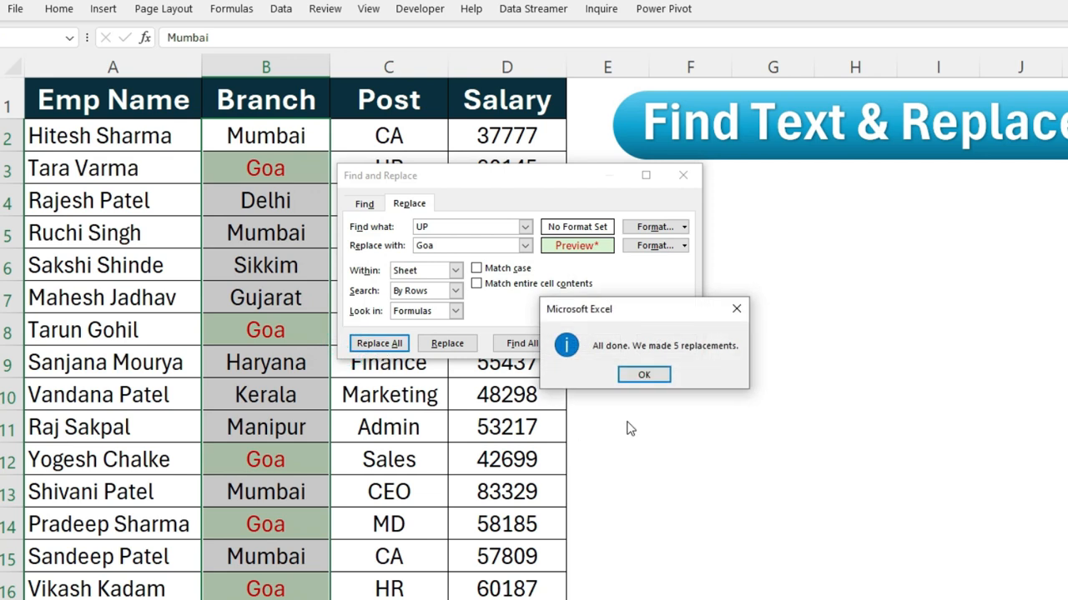
pyautogui.click(639, 373)
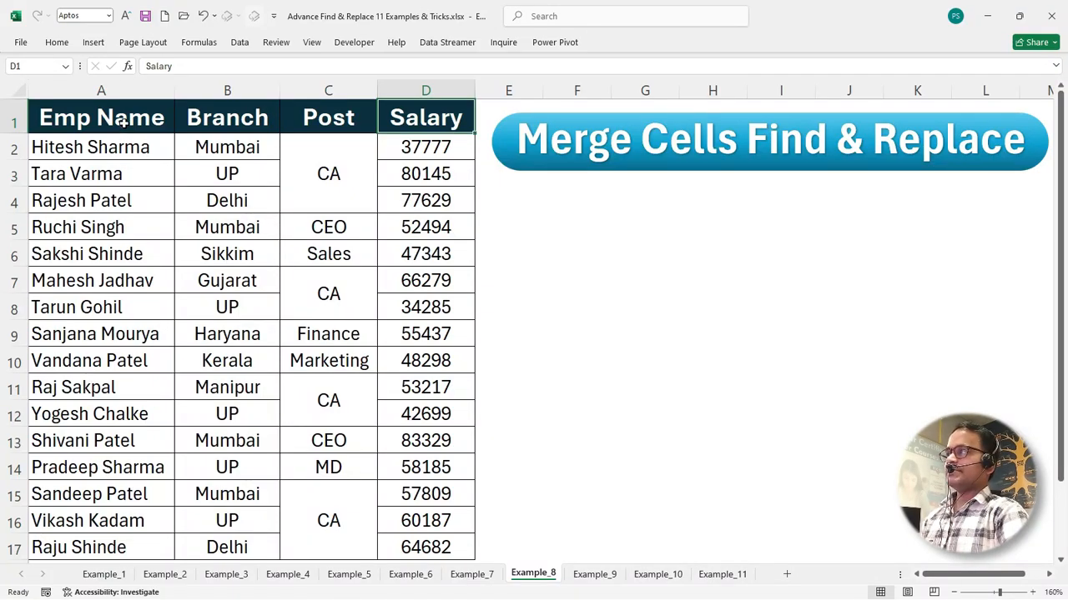
# Examine the Example_8 table's headers and the merged CA cells in the Post column.
pyautogui.click(123, 122)
pyautogui.click(214, 115)
pyautogui.click(319, 109)
pyautogui.click(408, 110)
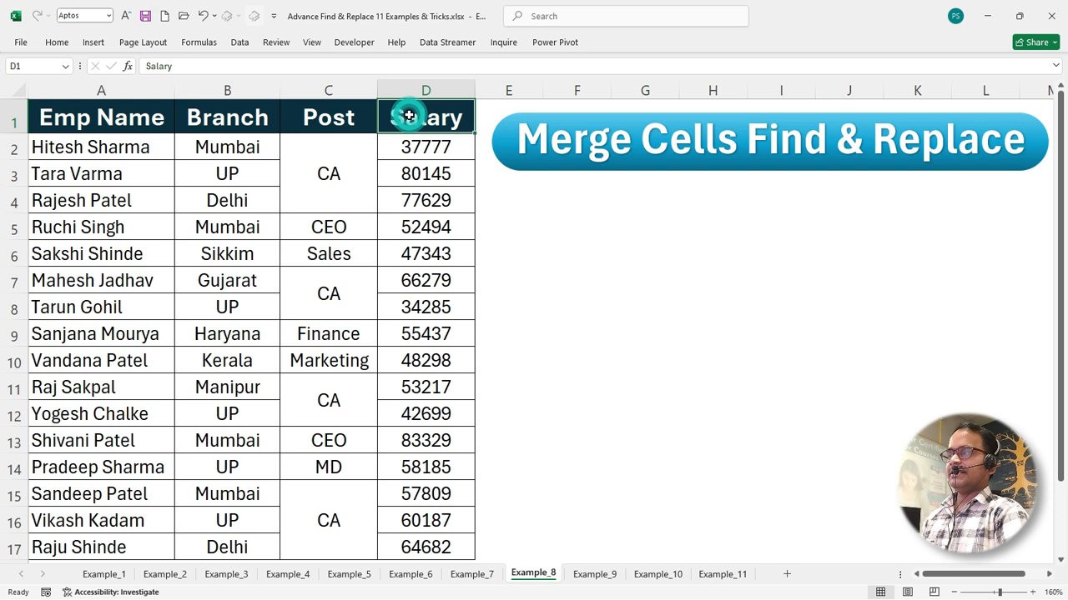
pyautogui.click(210, 253)
pyautogui.click(326, 179)
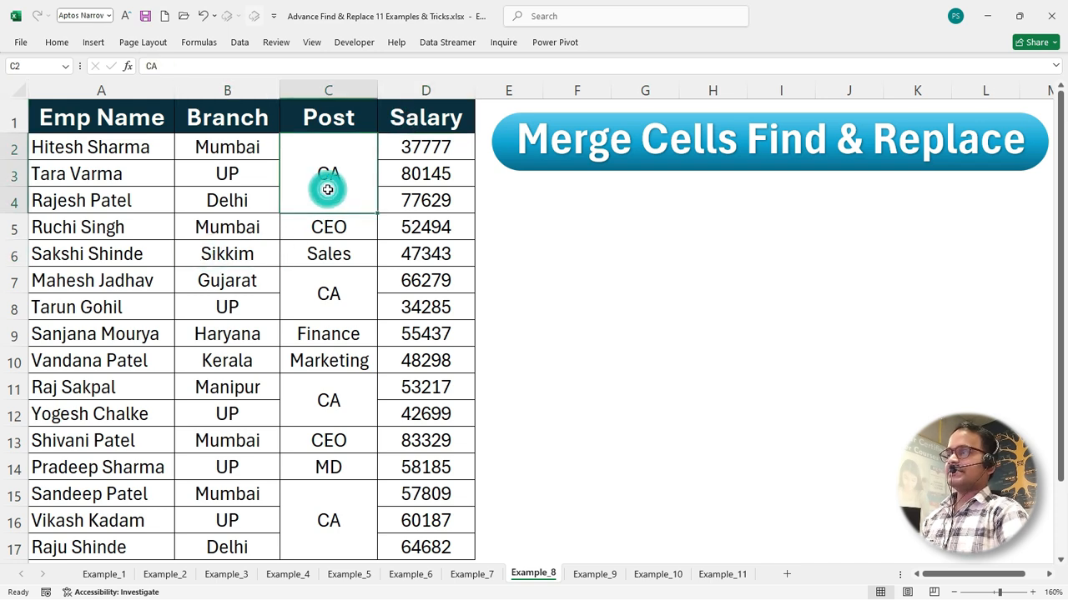
pyautogui.click(340, 297)
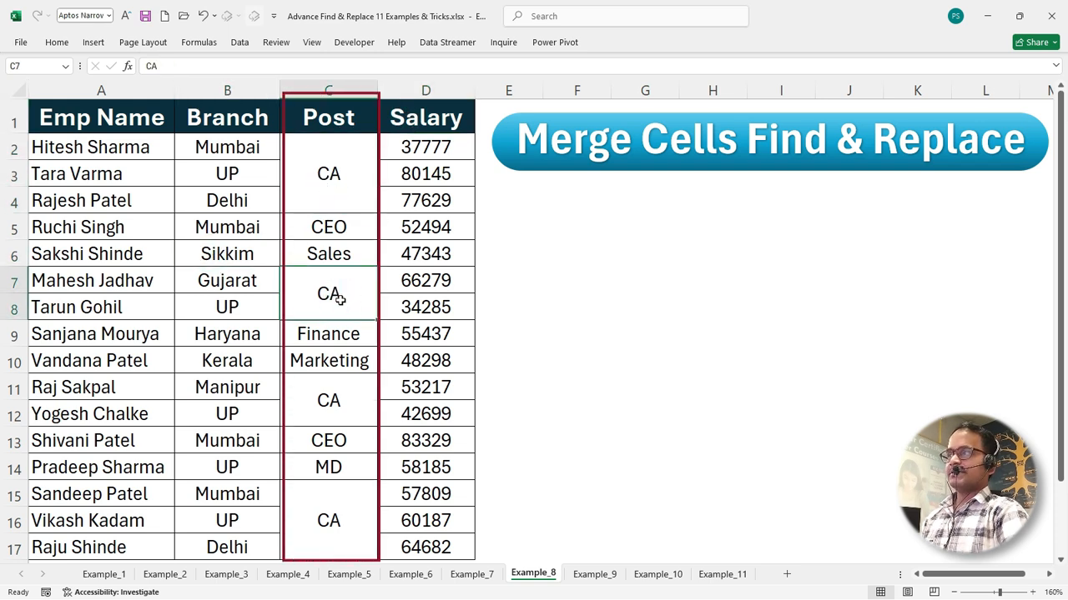
pyautogui.click(330, 193)
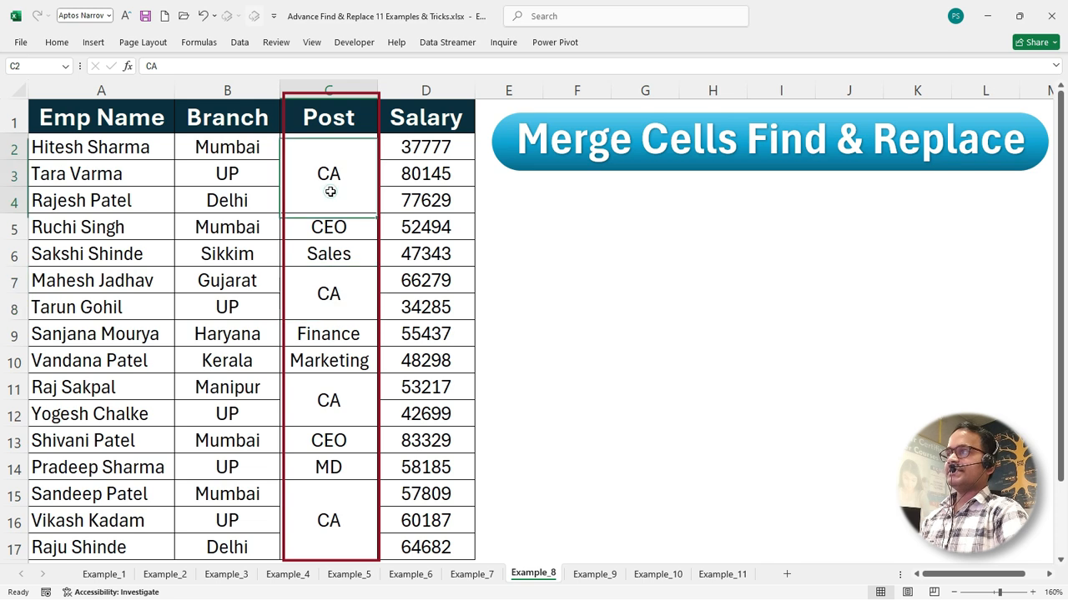
pyautogui.click(333, 294)
pyautogui.click(323, 400)
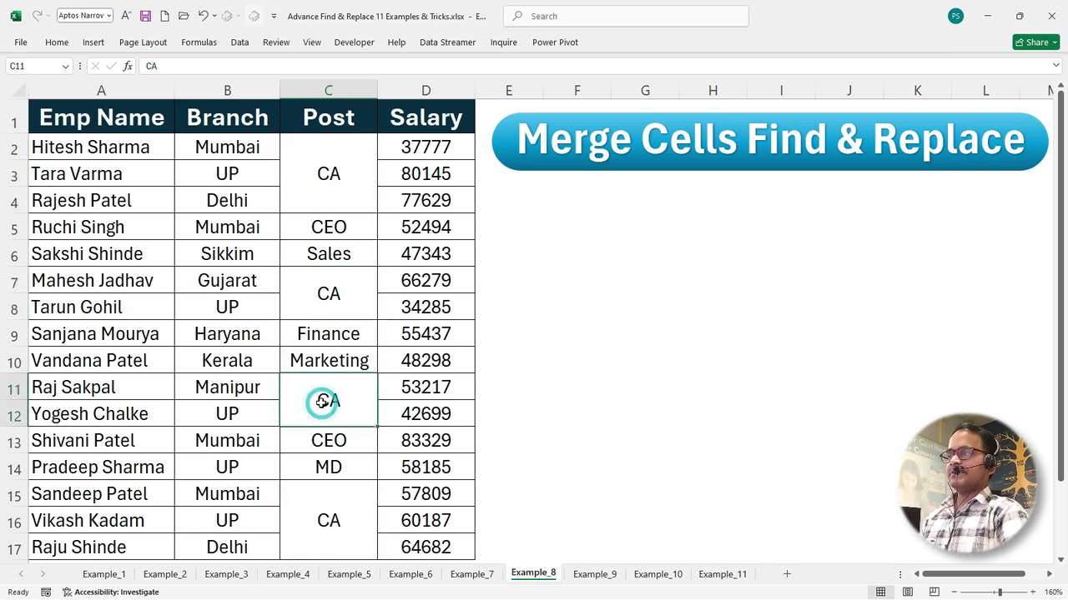
pyautogui.click(229, 334)
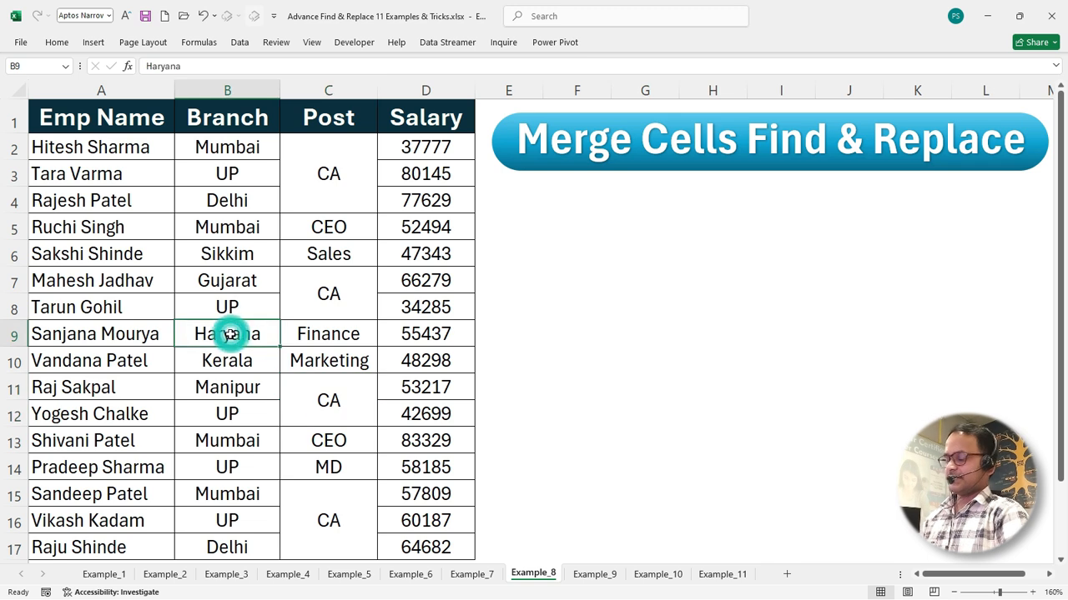
# Try to replace all CA entries in Example_8 with HR, keeping the existing find format.
pyautogui.hotkey('ctrl', 'f')
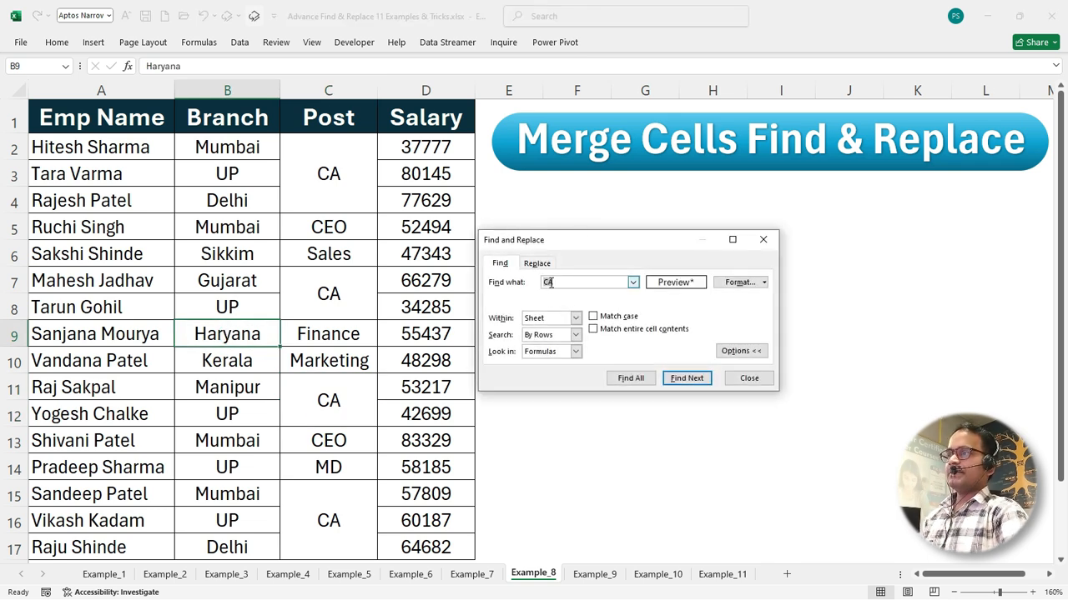
pyautogui.moveTo(557, 247); pyautogui.dragTo(575, 207)
pyautogui.click(552, 223)
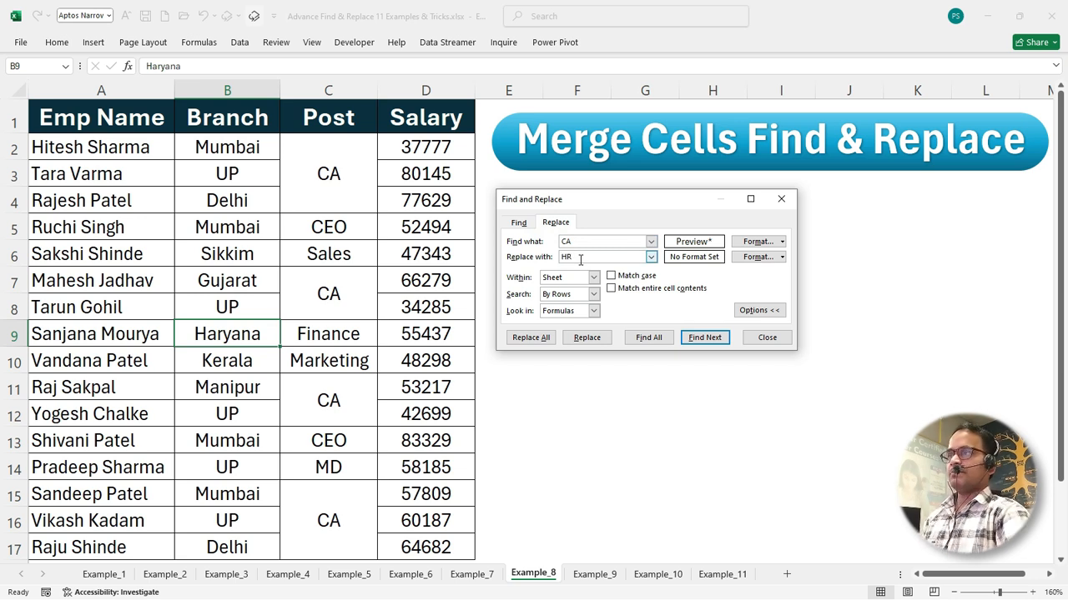
pyautogui.click(581, 259)
pyautogui.write('HR')
pyautogui.click(541, 341)
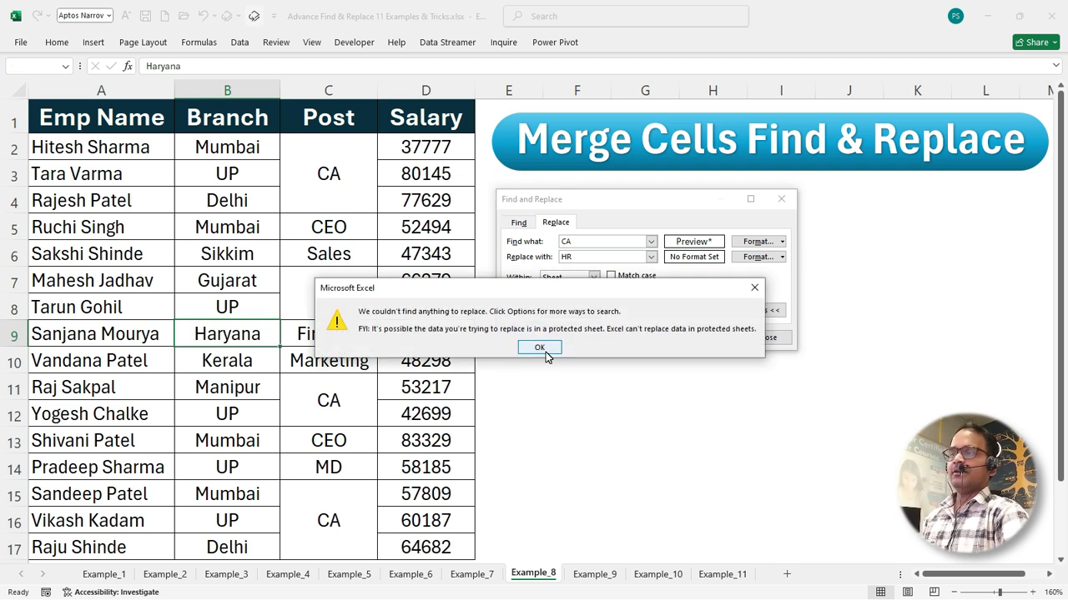
pyautogui.click(542, 348)
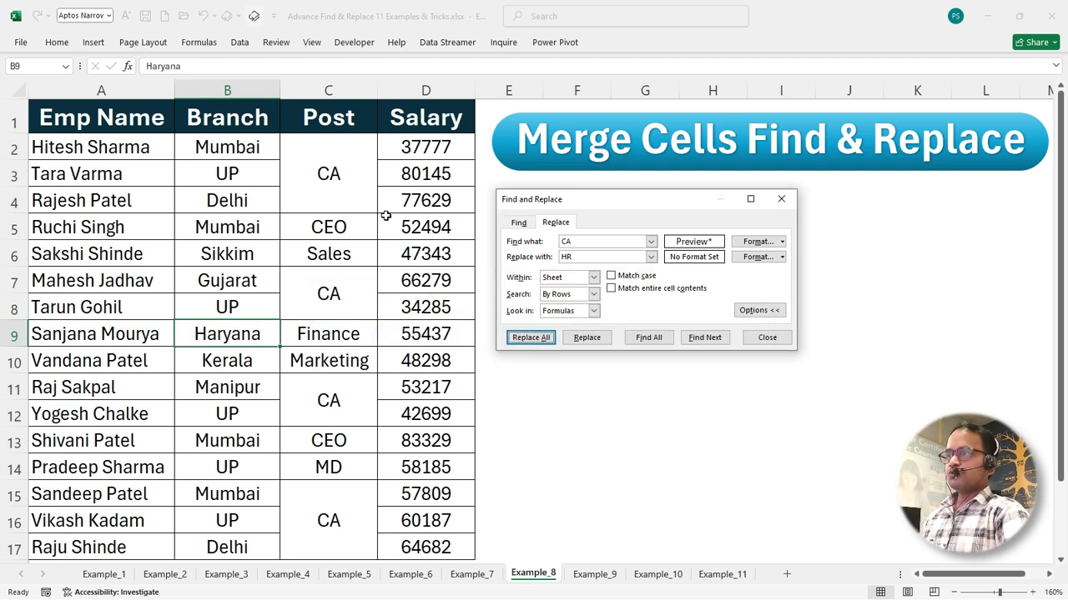
# Set the find format to merged cells only and find all merged cells containing CA in Example_8.
pyautogui.click(782, 242)
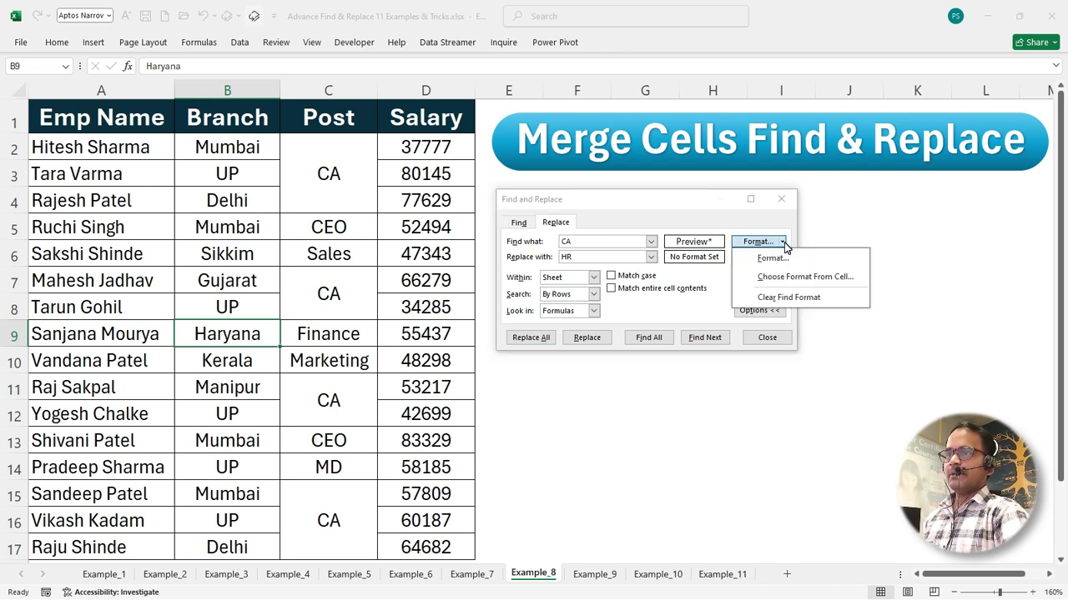
pyautogui.click(770, 258)
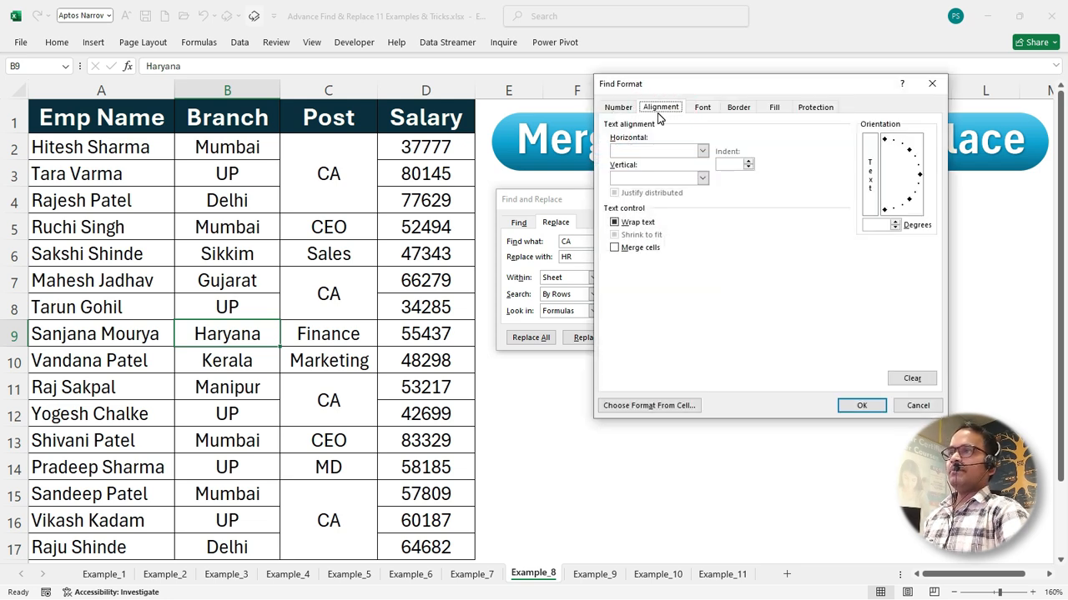
pyautogui.click(615, 248)
pyautogui.click(862, 406)
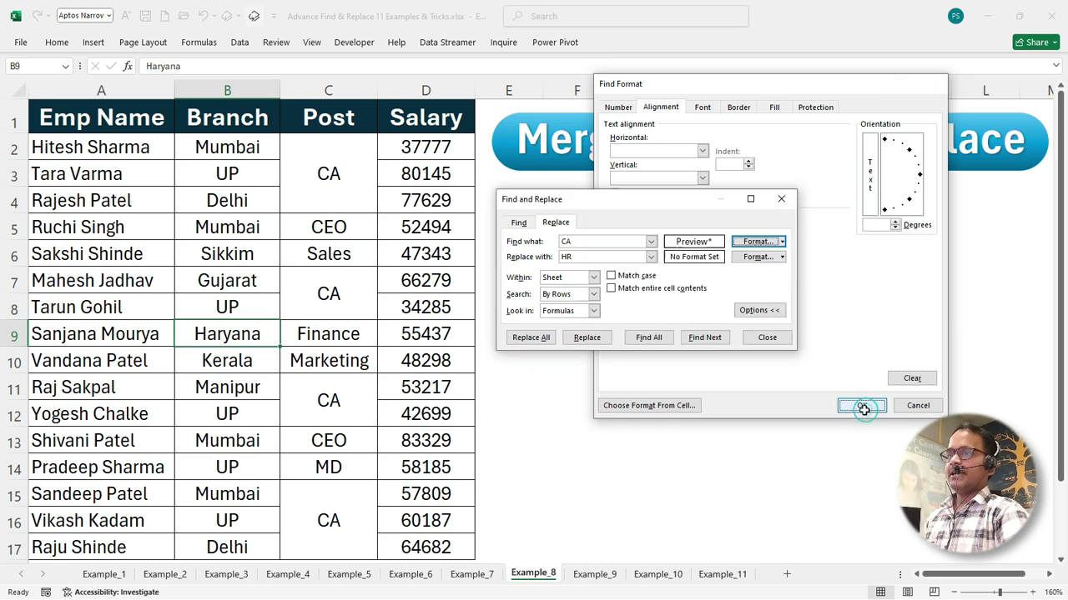
pyautogui.click(645, 337)
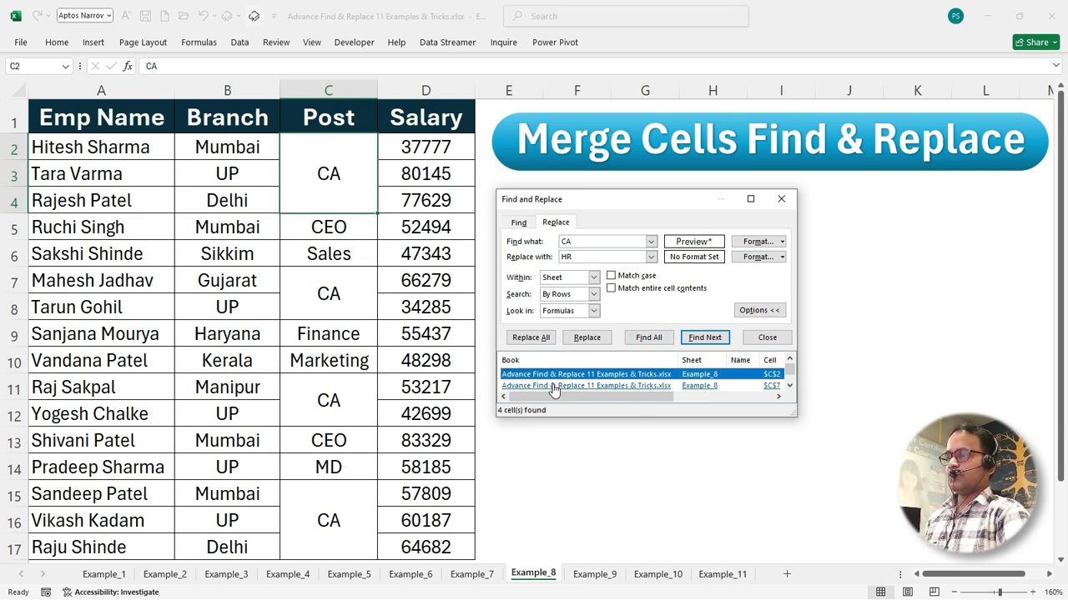
# Select all the found merged cells in the Post column and replace every CA in them with HR.
pyautogui.hotkey('ctrl', 'a')
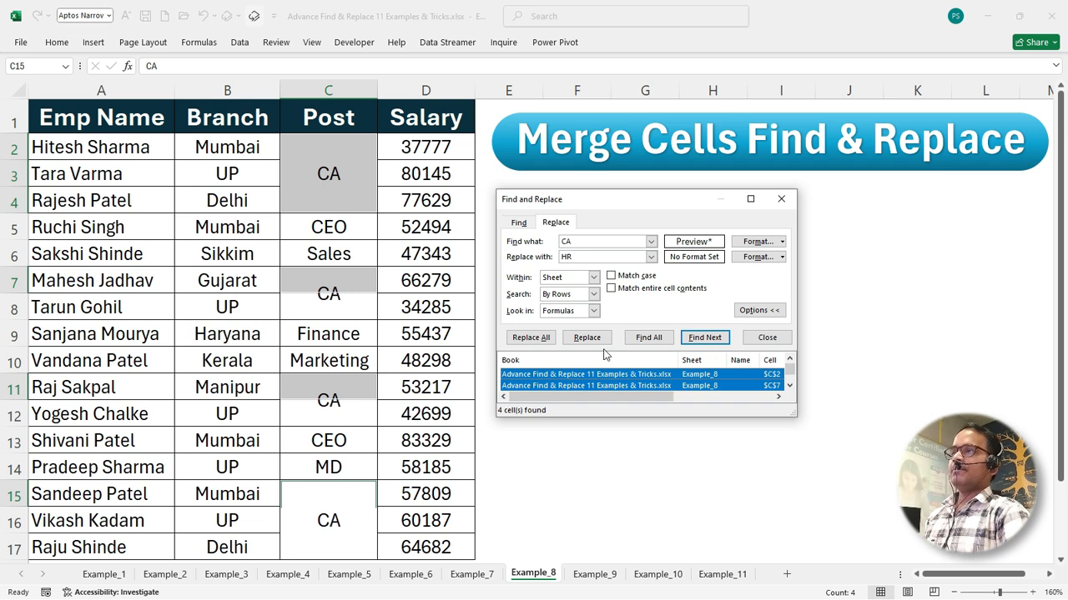
pyautogui.click(580, 257)
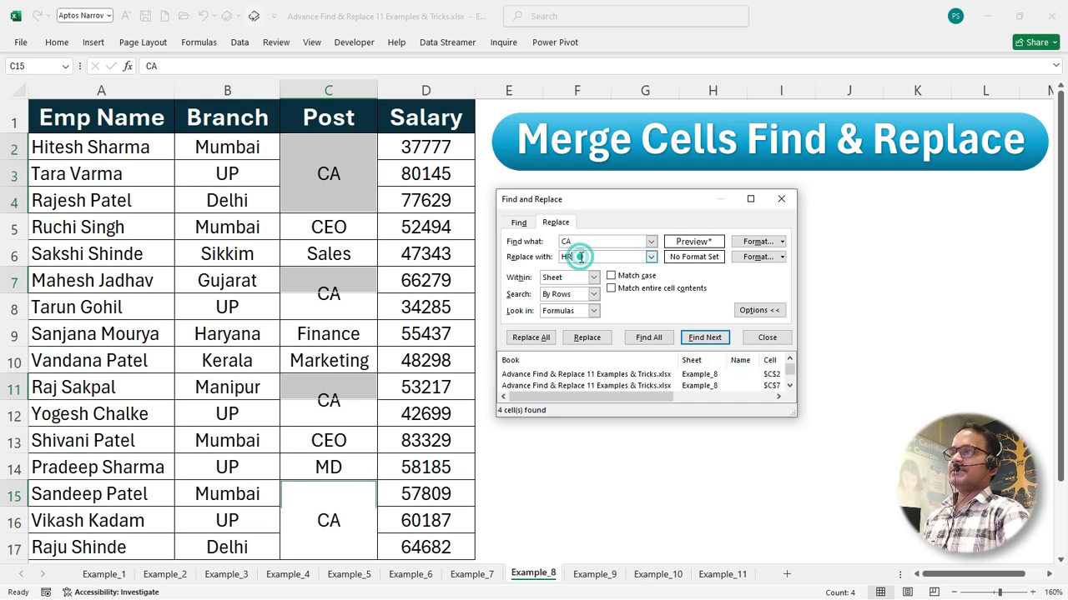
pyautogui.click(548, 342)
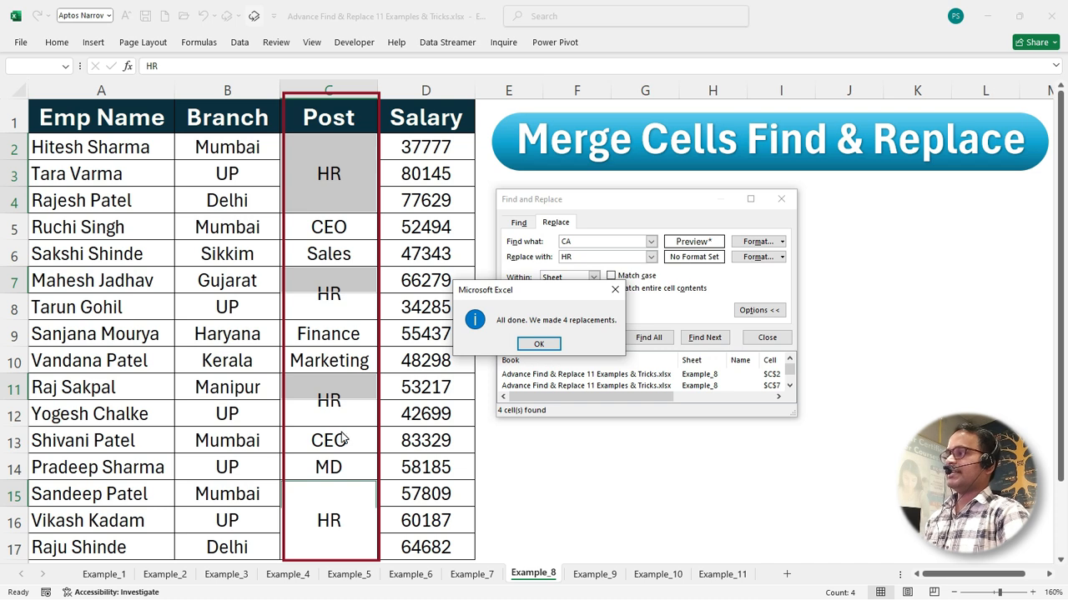
pyautogui.click(542, 344)
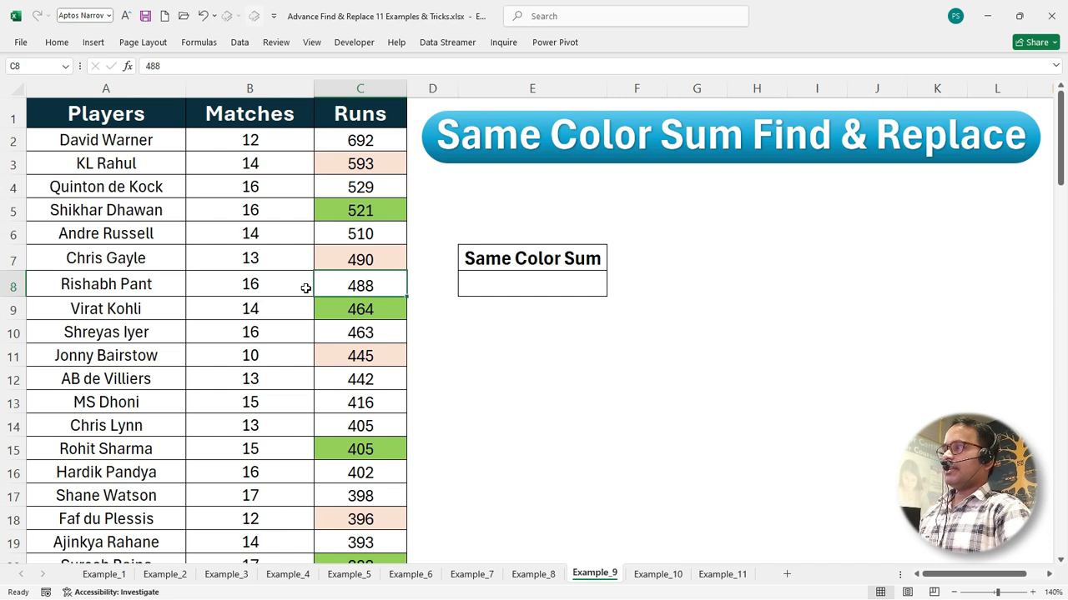
# Examine the Example_9 table's Players, Matches and Runs headers, the green Runs cells and the empty Same Color Sum cell.
pyautogui.click(277, 283)
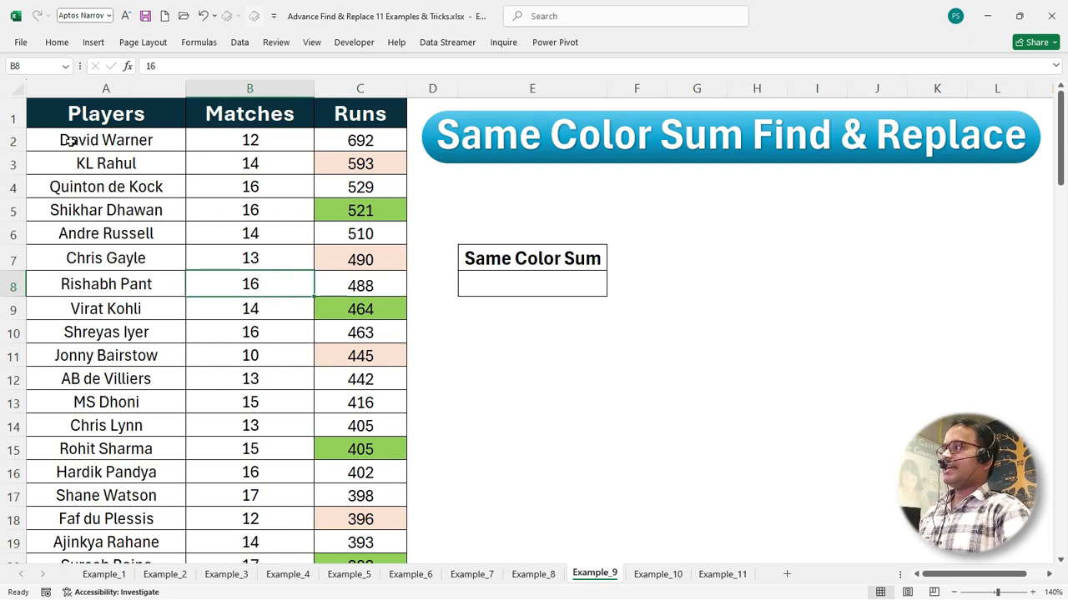
pyautogui.click(105, 117)
pyautogui.click(248, 113)
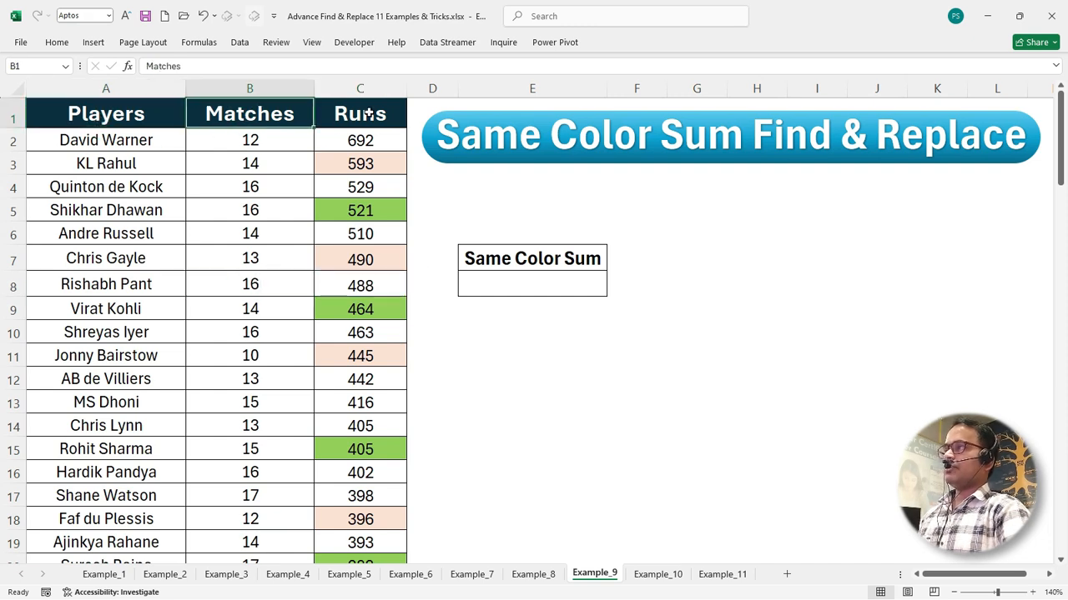
pyautogui.click(367, 114)
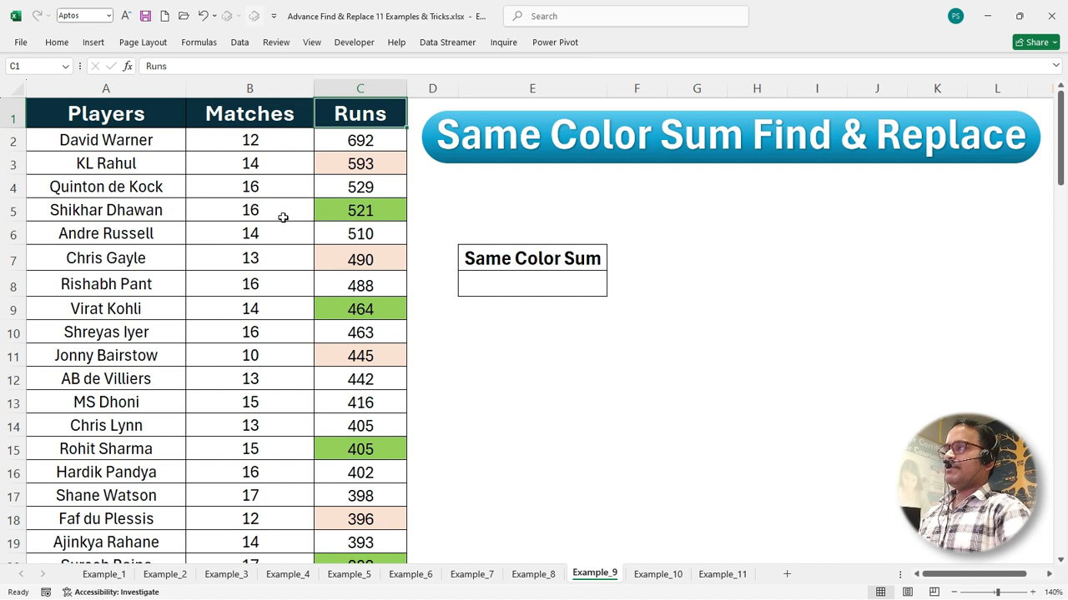
pyautogui.click(361, 212)
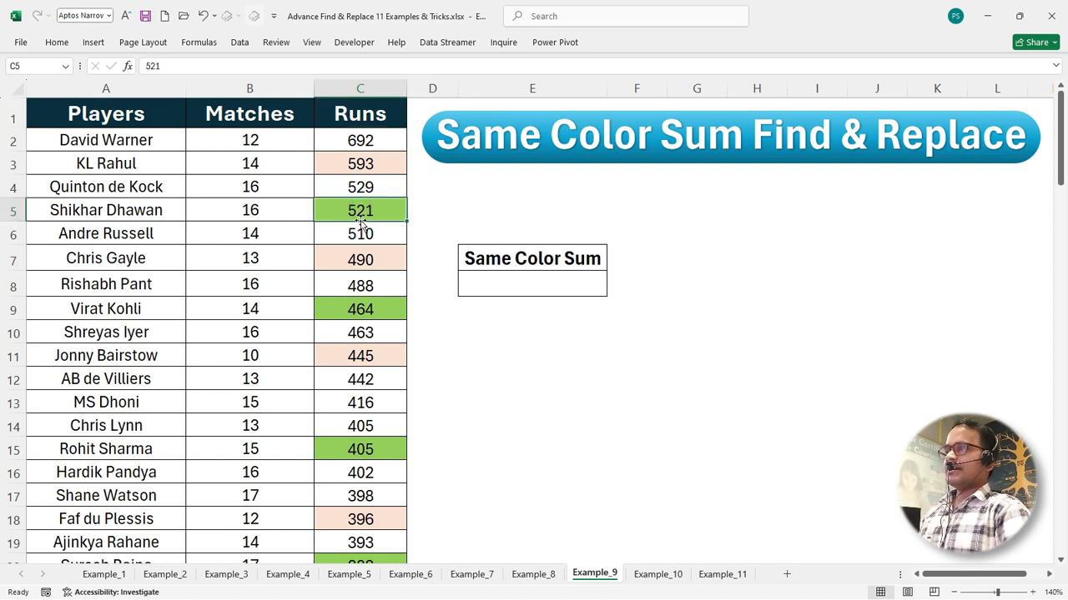
pyautogui.click(545, 286)
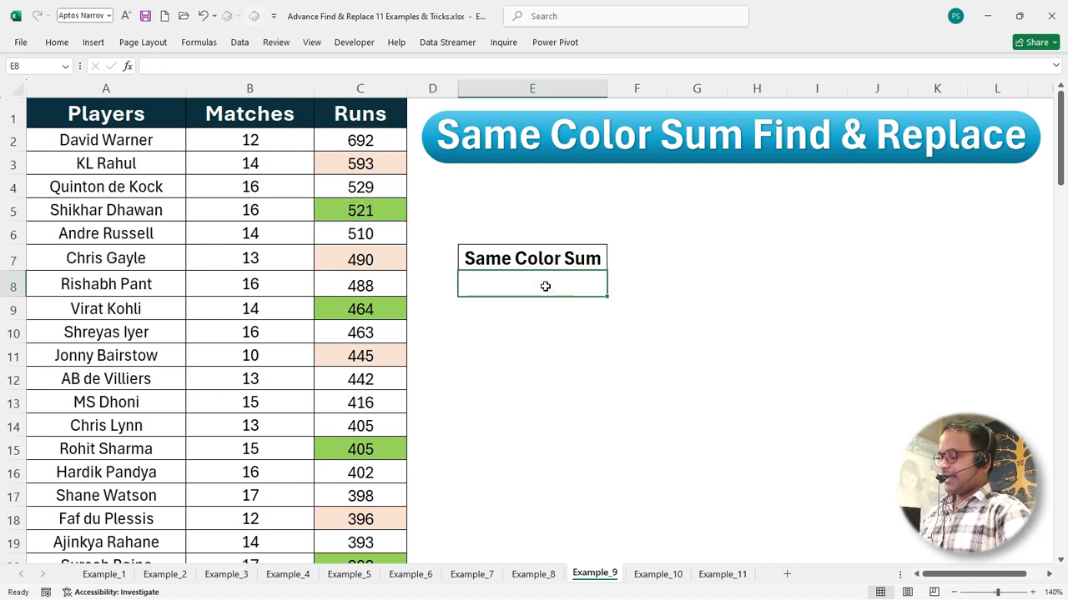
# Find all cells on Example_9 matching the green format of Runs cell C5 and select every found cell.
pyautogui.hotkey('ctrl', 'f')
pyautogui.moveTo(659, 262); pyautogui.dragTo(746, 221)
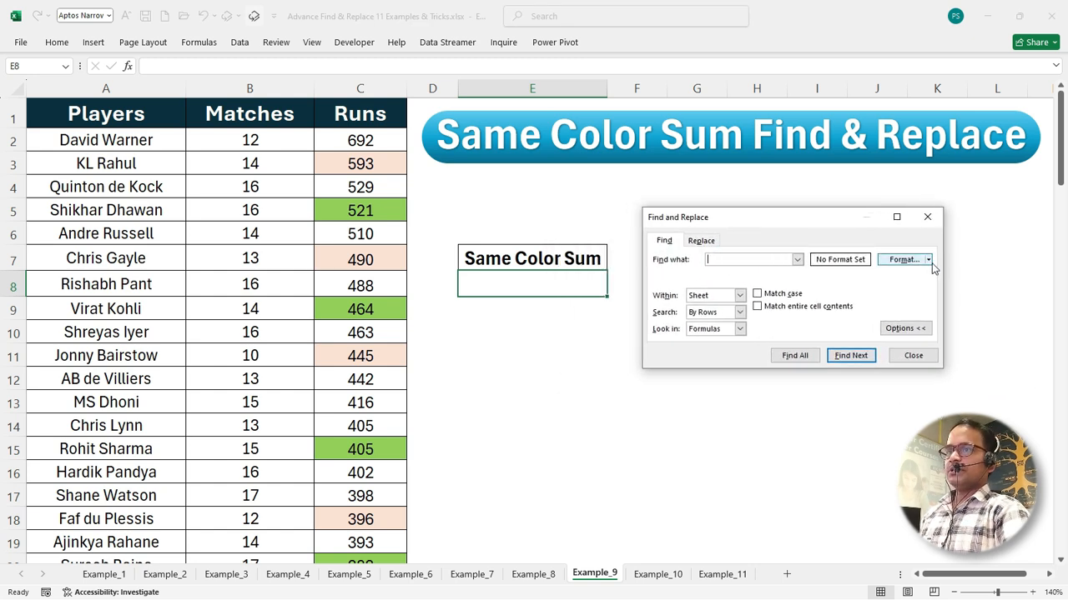
pyautogui.click(928, 260)
pyautogui.click(928, 298)
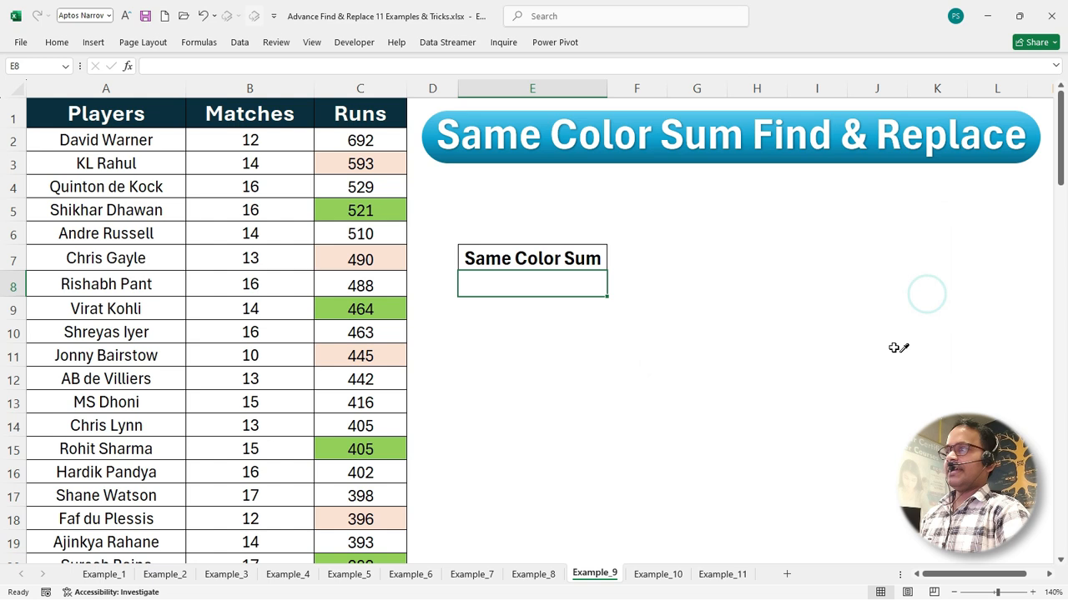
pyautogui.click(359, 210)
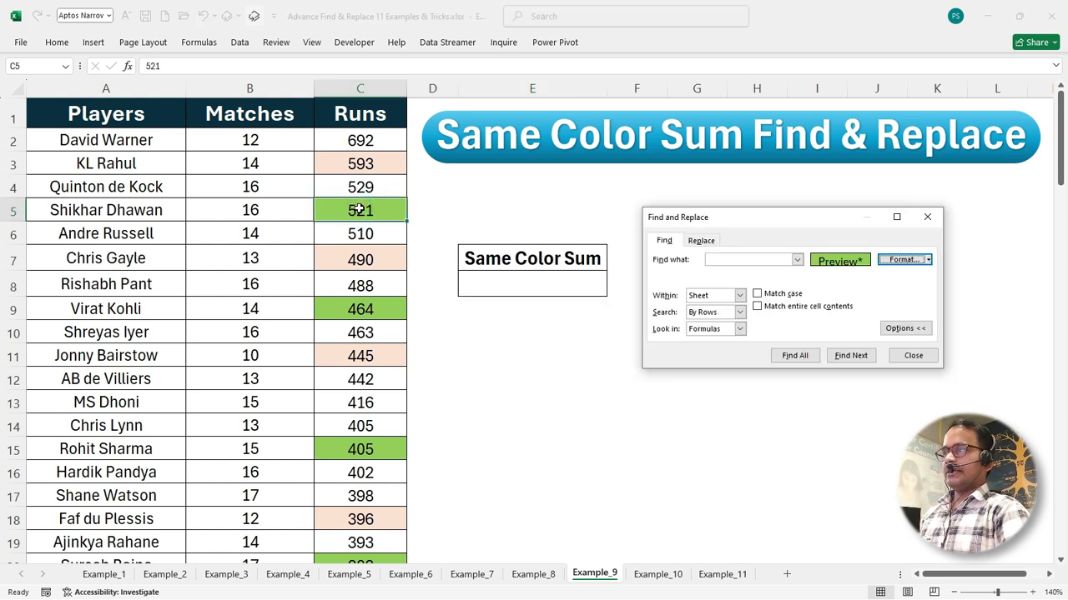
pyautogui.click(795, 355)
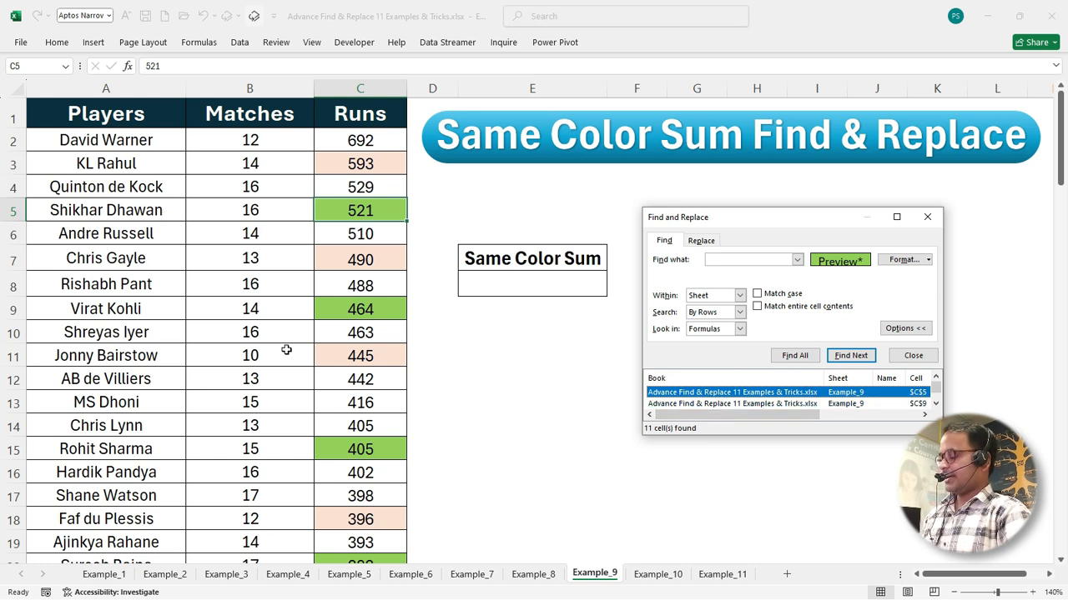
pyautogui.hotkey('ctrl', 'a')
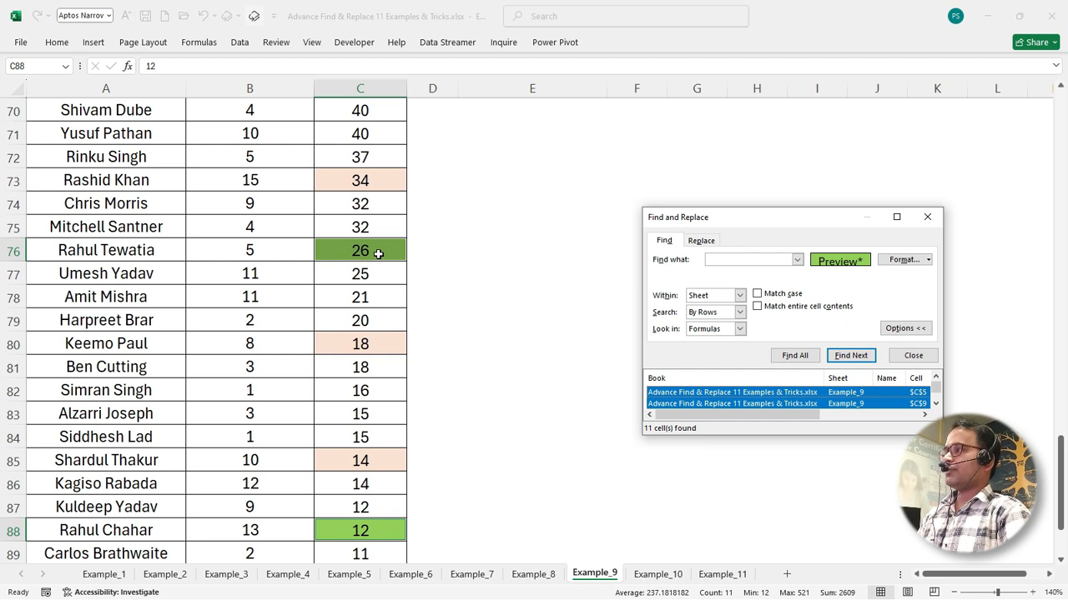
# Name the selected green Runs cells GREEN.
pyautogui.click(25, 65)
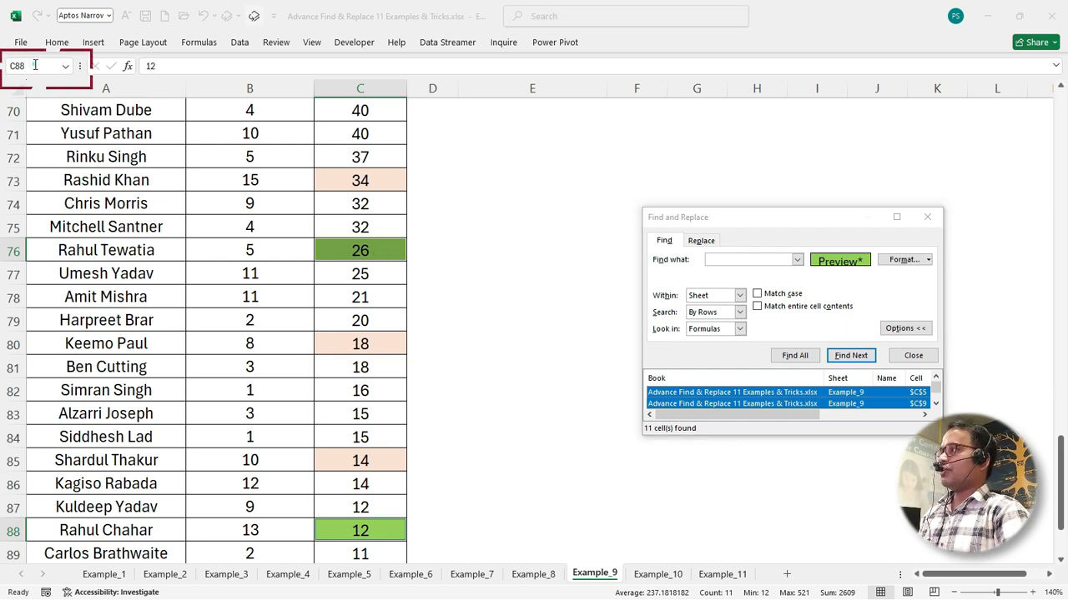
pyautogui.write('GREEN')
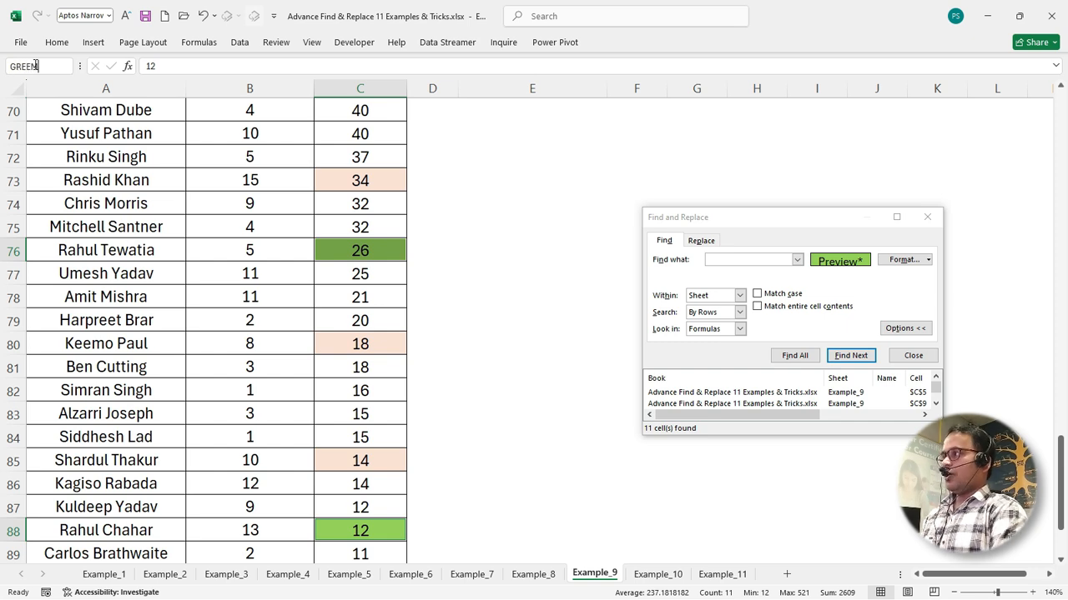
pyautogui.press('Escape')
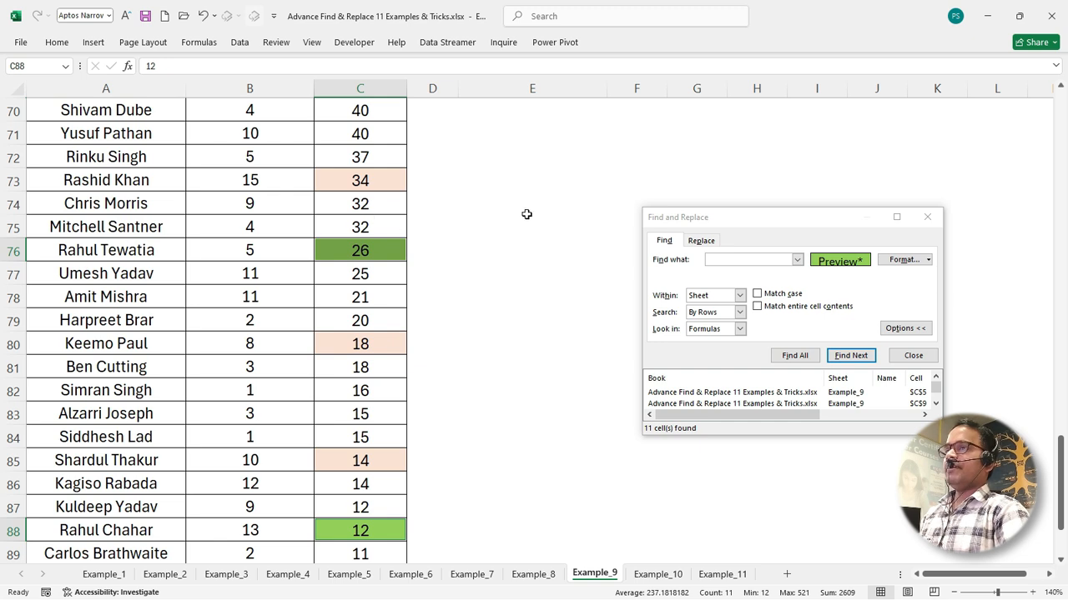
# Enter the formula =SUM(GREEN) in cell E8 under Same Color Sum to total the green Runs cells.
pyautogui.scroll(20, 410, 207)
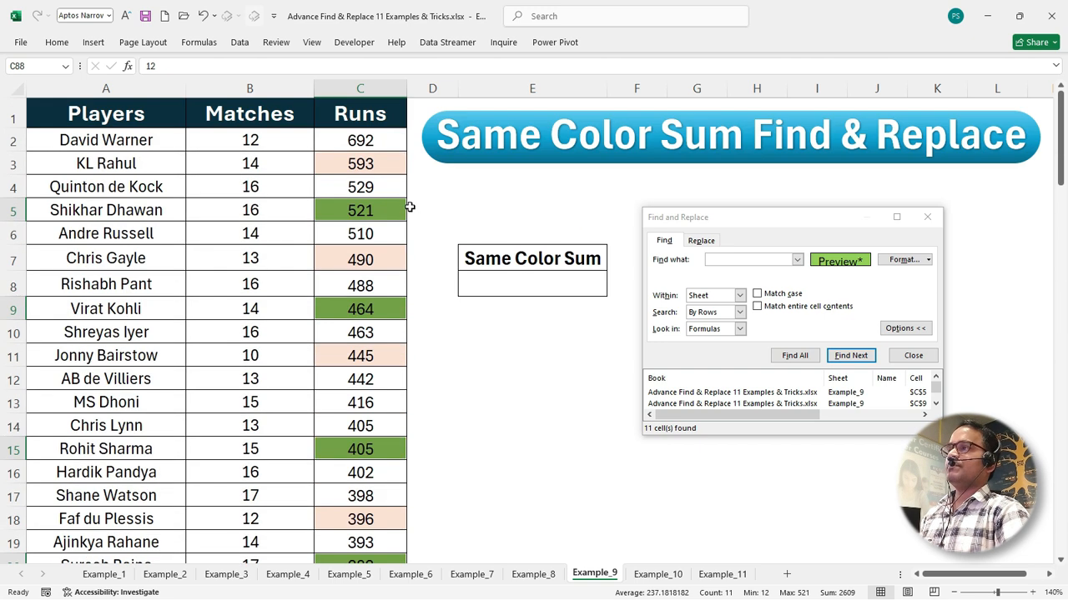
pyautogui.click(480, 280)
pyautogui.write('=')
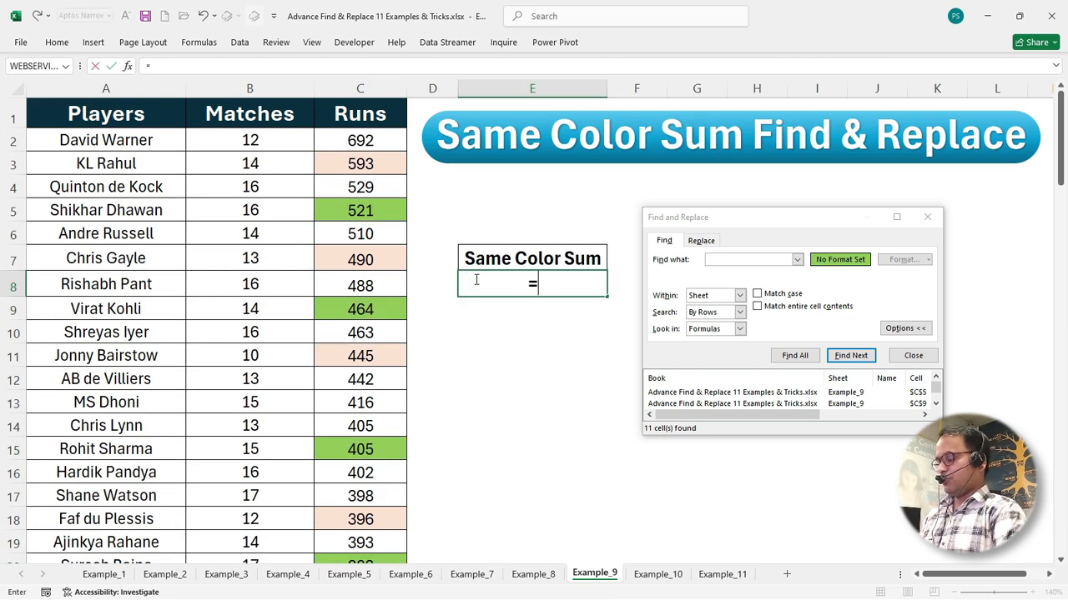
pyautogui.write('SUM(')
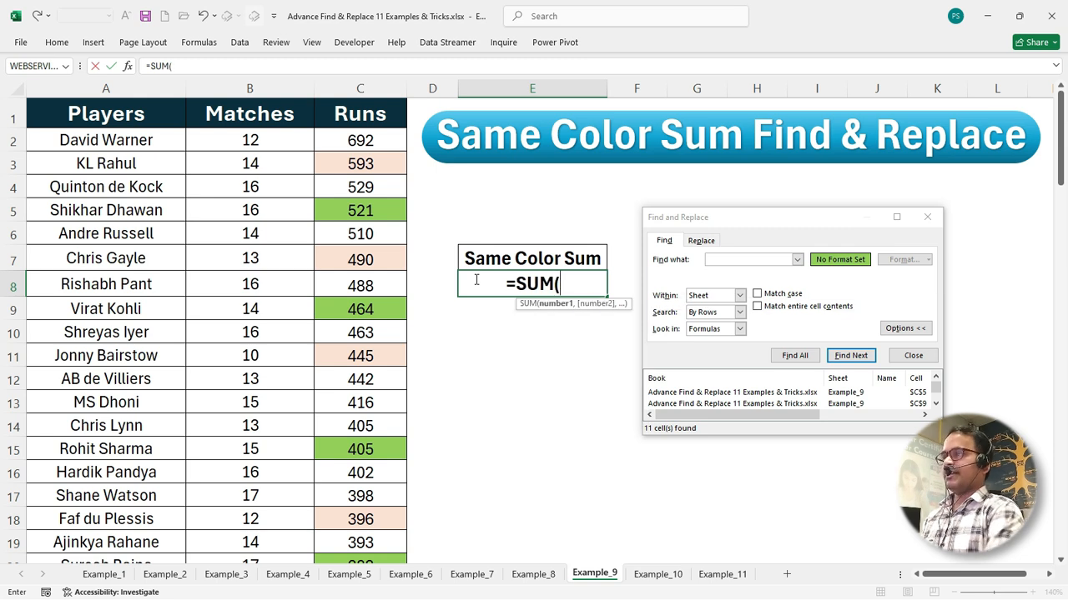
pyautogui.write('GREE')
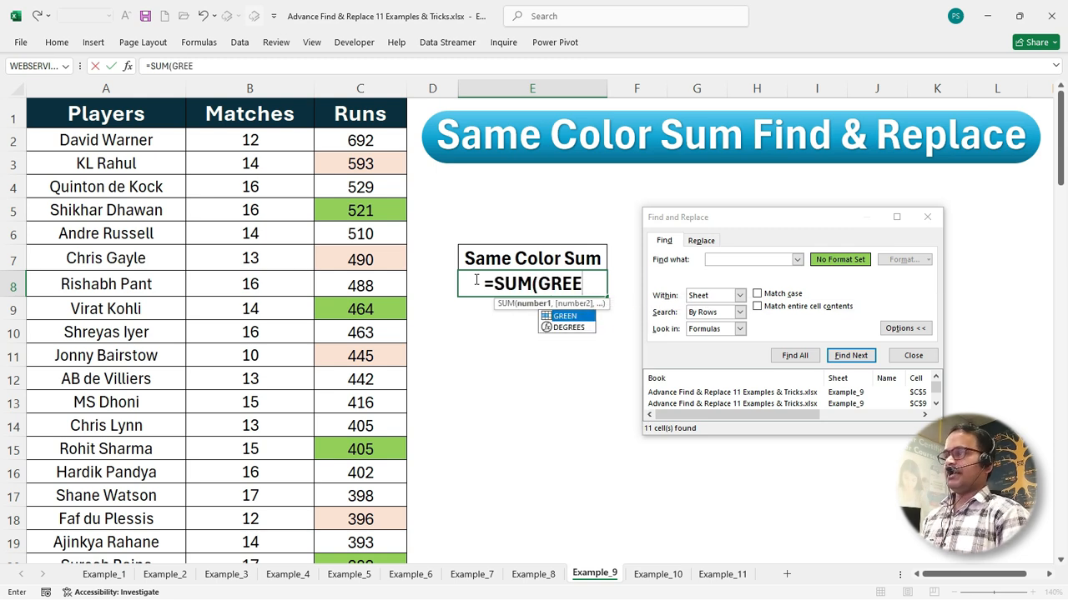
pyautogui.write('N)')
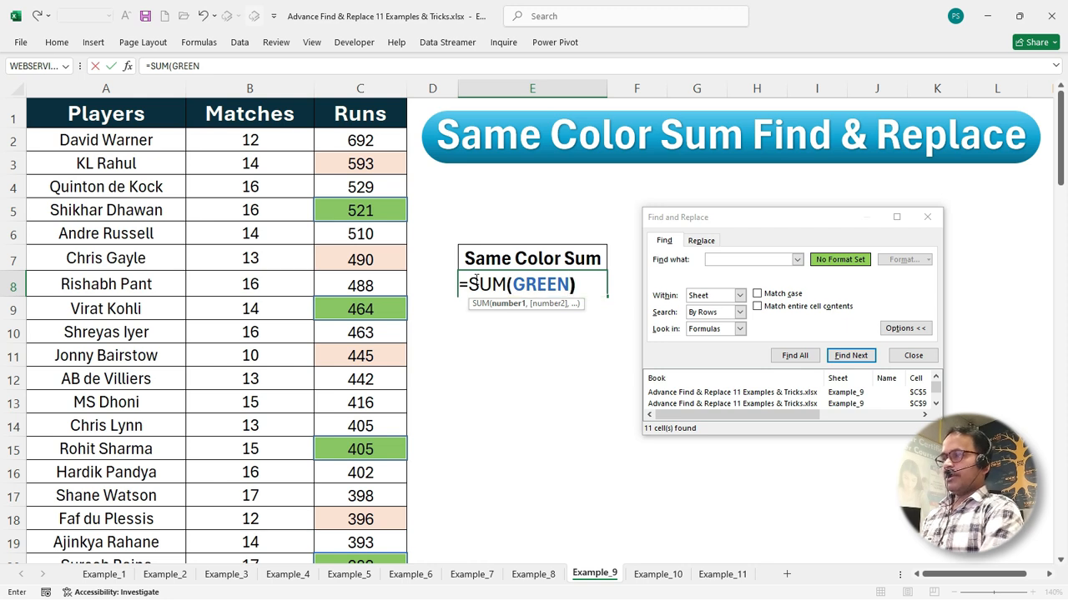
pyautogui.press('Return')
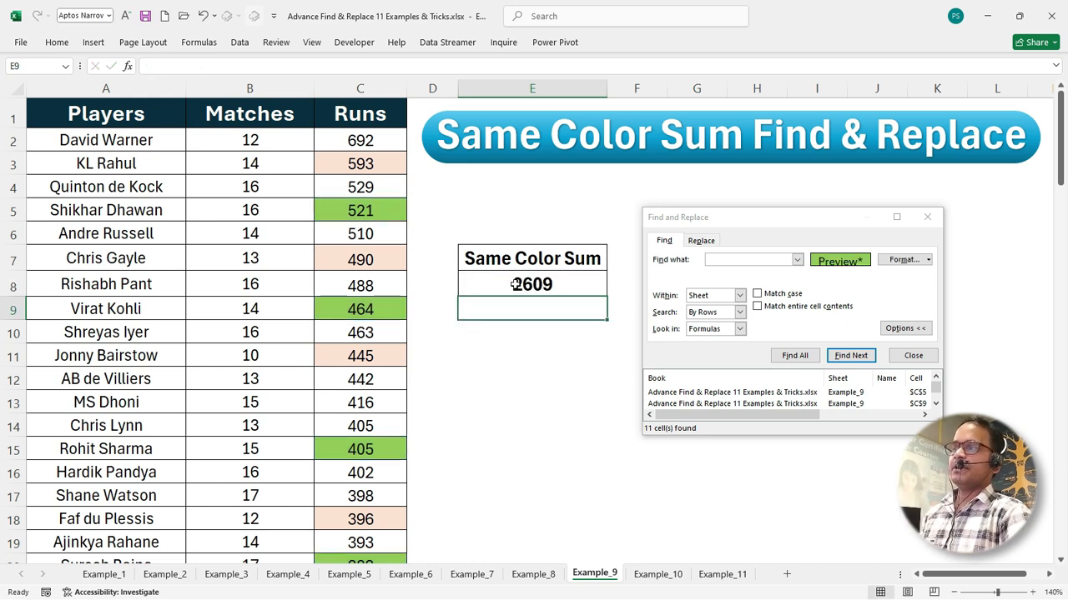
pyautogui.click(515, 284)
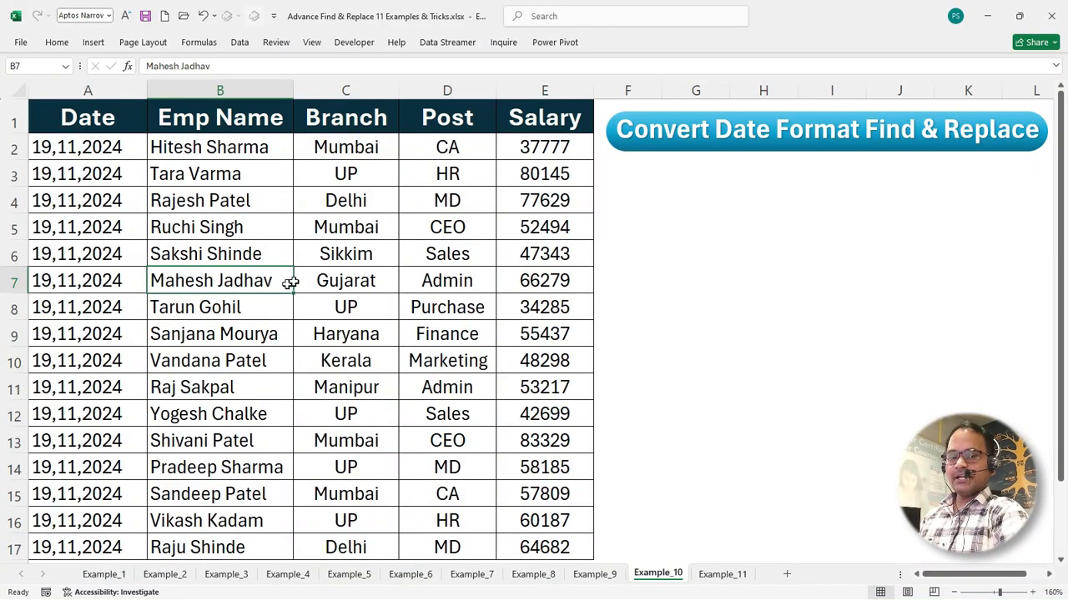
# Examine the Date, Emp Name, Branch, Post and Salary headers of the Example_10 table.
pyautogui.click(355, 202)
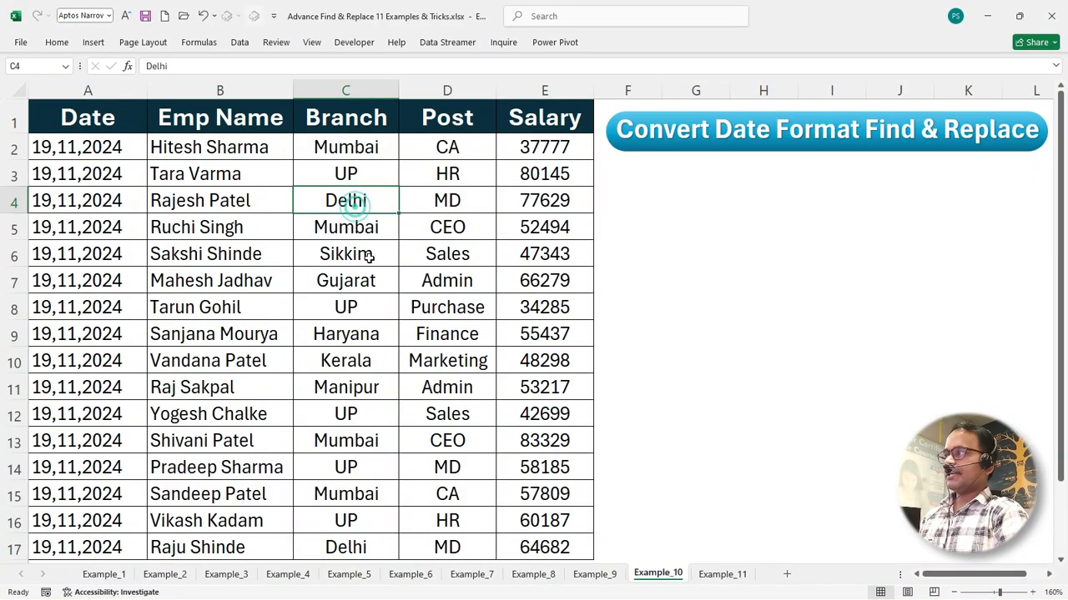
pyautogui.click(123, 115)
pyautogui.click(249, 119)
pyautogui.click(365, 120)
pyautogui.click(452, 122)
pyautogui.click(550, 122)
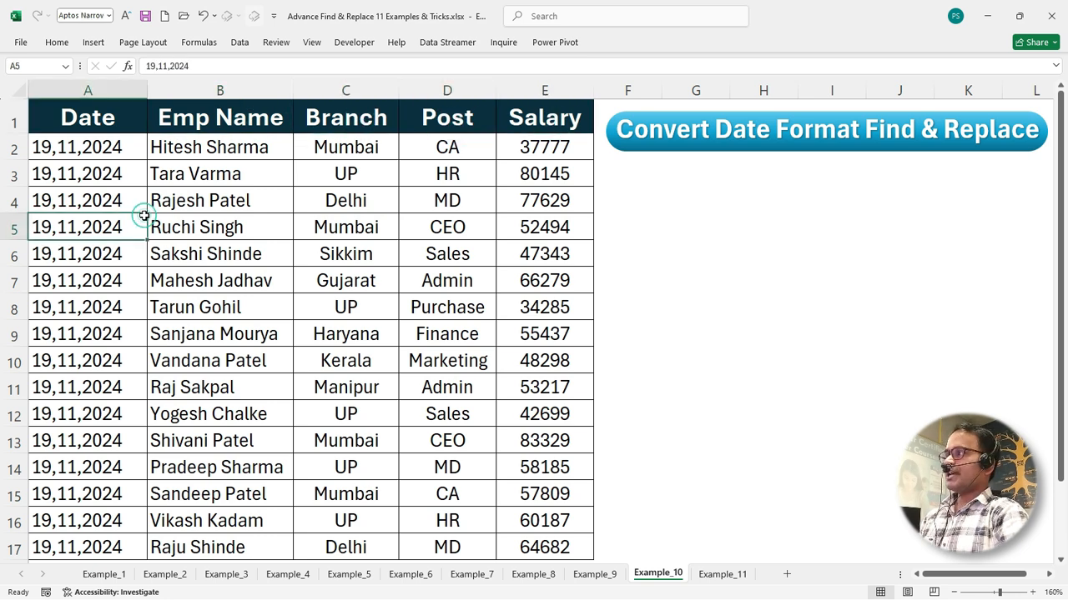
# Replace every comma with a hyphen in Date cells A2:A17, and check the cells' number format before and after.
pyautogui.moveTo(112, 146); pyautogui.dragTo(102, 549)
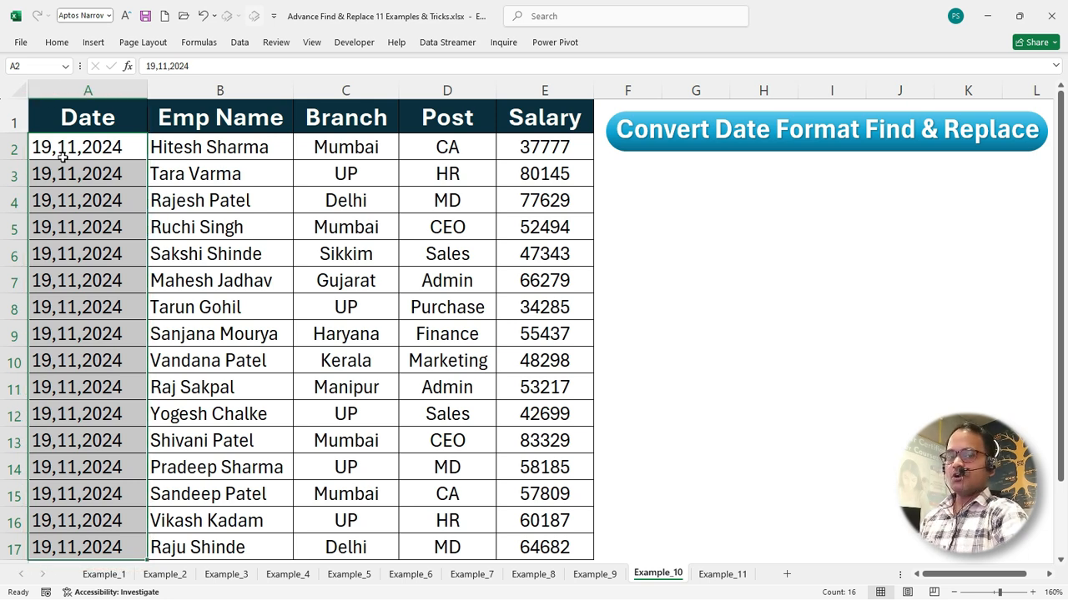
pyautogui.click(57, 42)
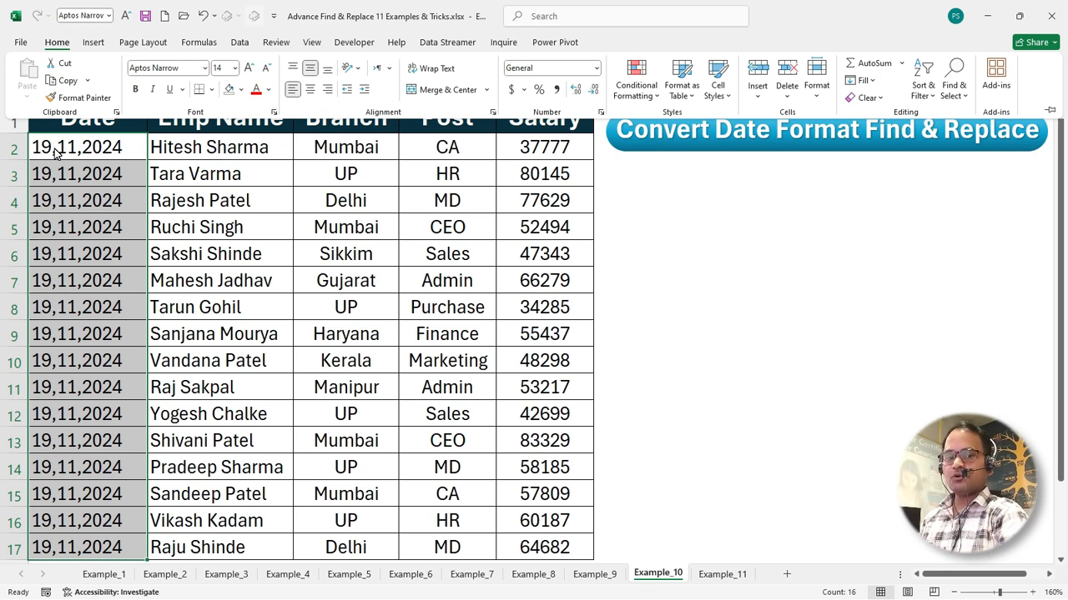
pyautogui.click(118, 151)
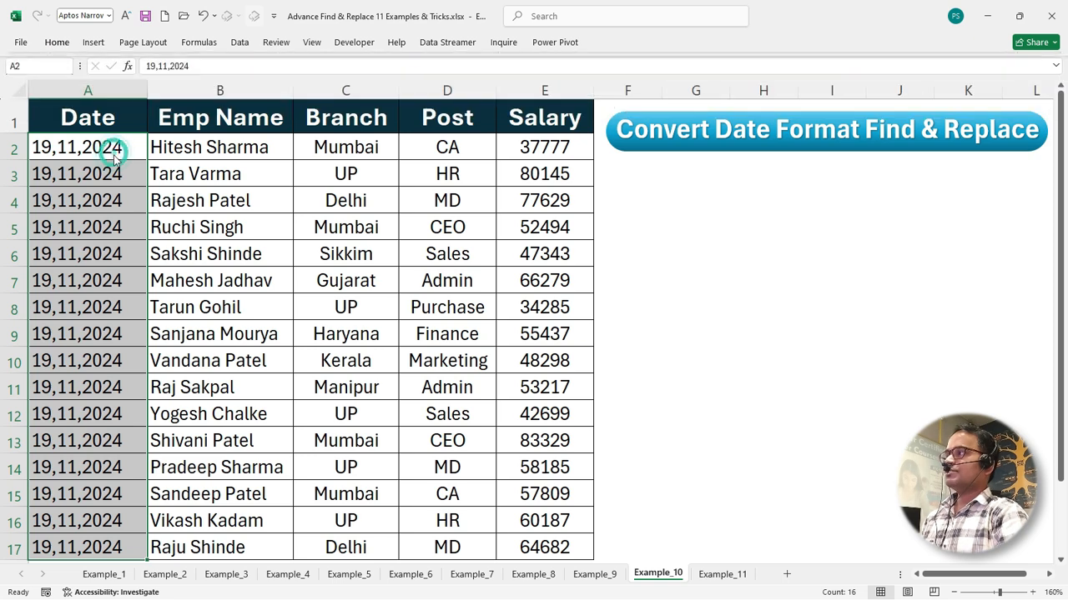
pyautogui.hotkey('ctrl', 'f')
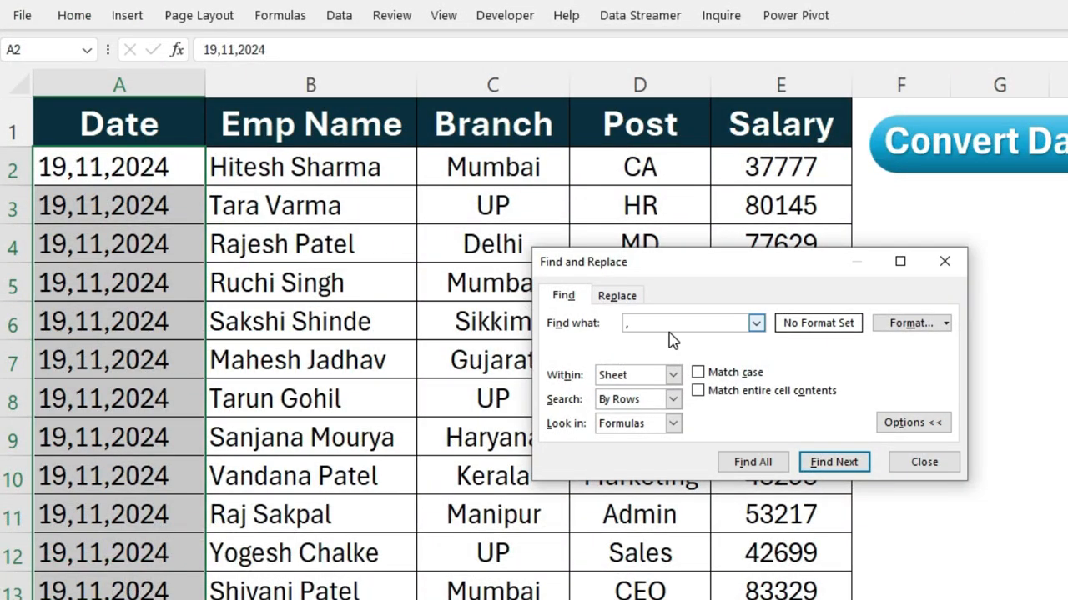
pyautogui.click(619, 293)
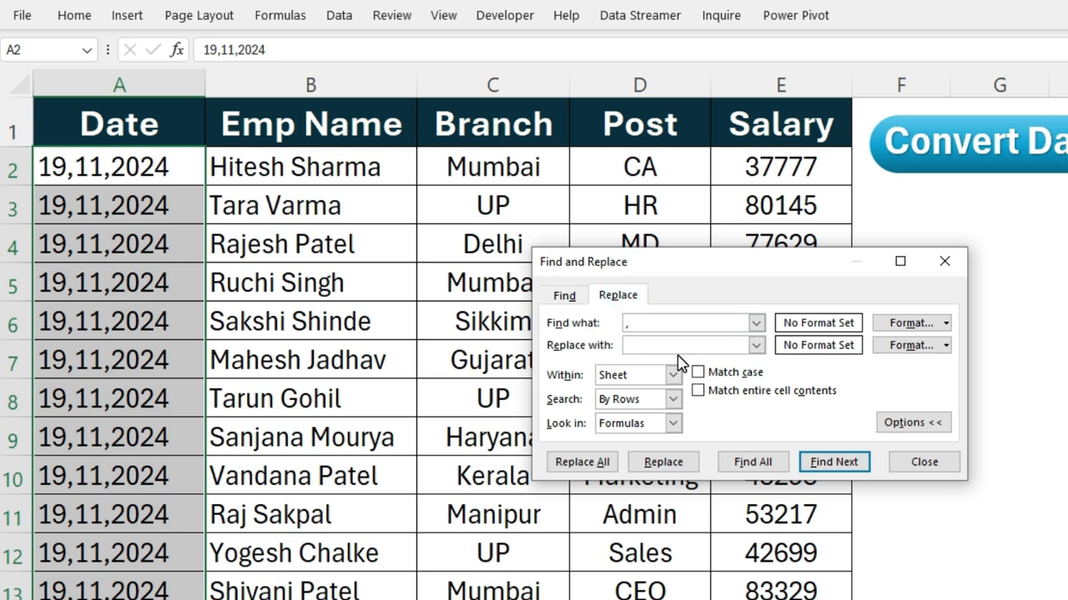
pyautogui.click(589, 464)
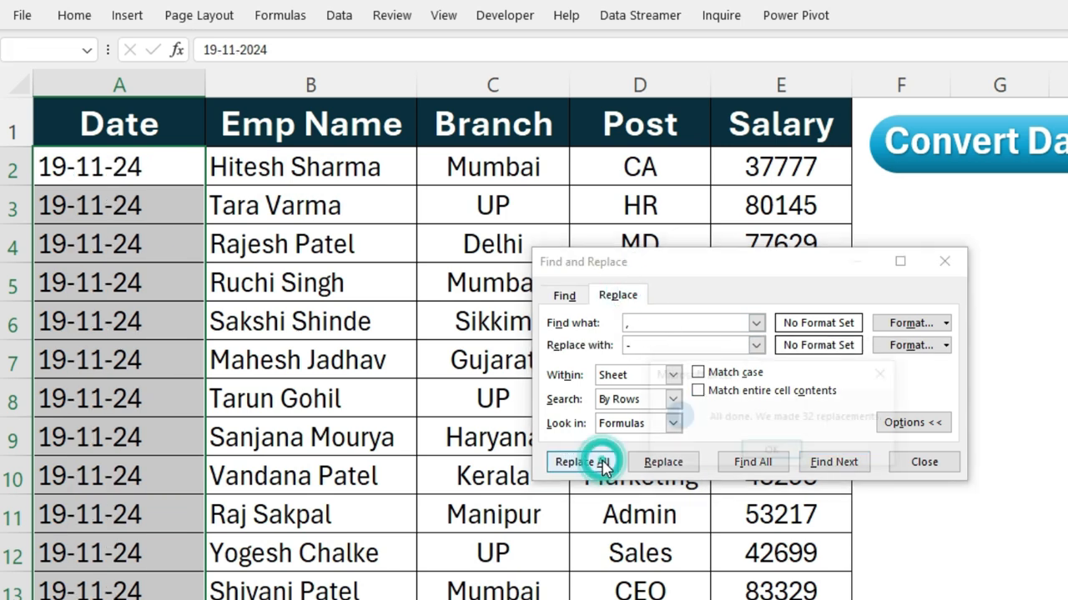
pyautogui.click(771, 452)
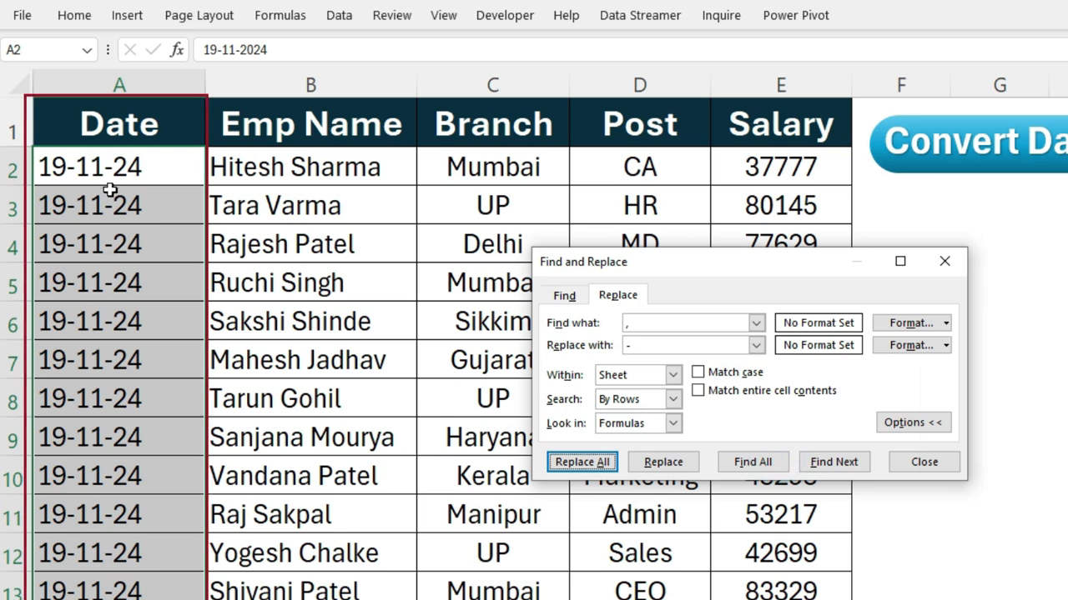
pyautogui.click(74, 15)
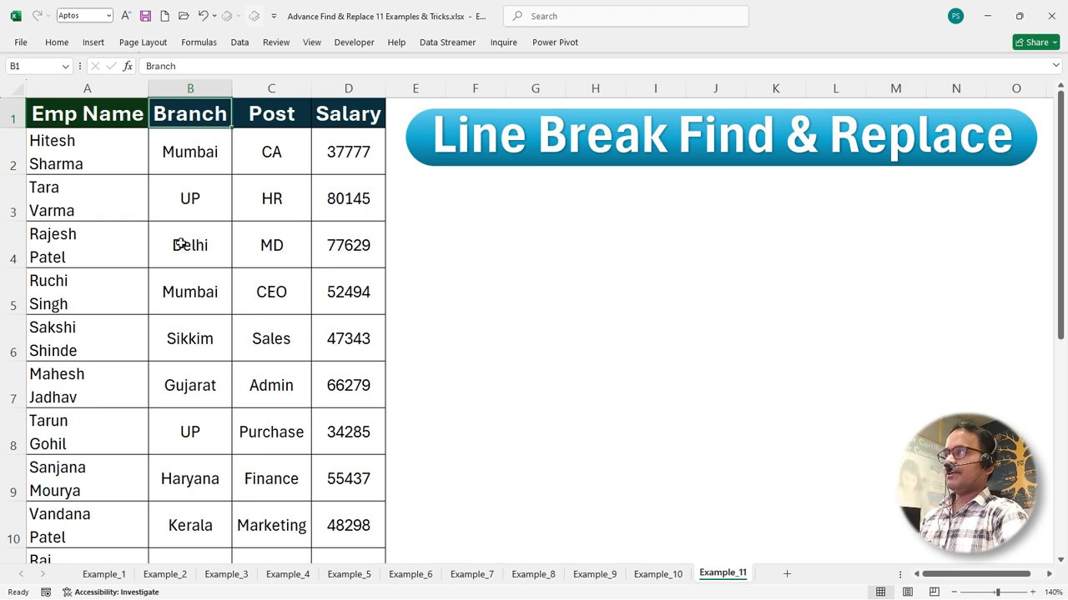
# Examine the Emp Name, Branch, Post and Salary headers of the Example_11 table.
pyautogui.click(111, 113)
pyautogui.click(189, 115)
pyautogui.click(272, 117)
pyautogui.click(352, 113)
# Remove the line breaks from all Emp Name cells A2:A17 in Example_11 by replacing each break with nothing.
pyautogui.click(102, 163)
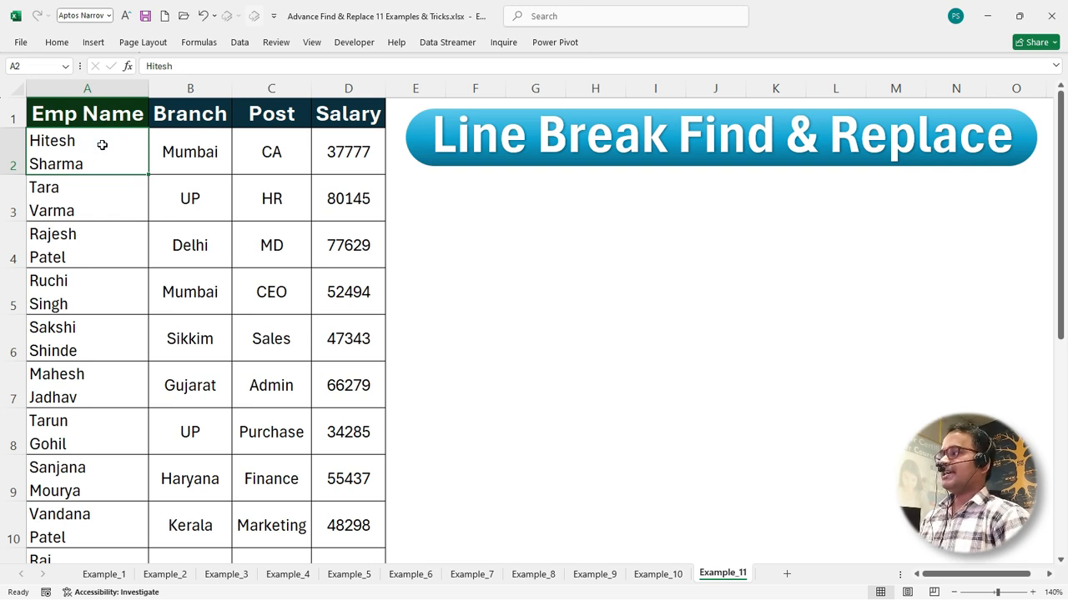
pyautogui.hotkey('ctrl', 'shift', 'Down')
pyautogui.hotkey('ctrl', 'f')
pyautogui.moveTo(505, 108); pyautogui.dragTo(293, 223)
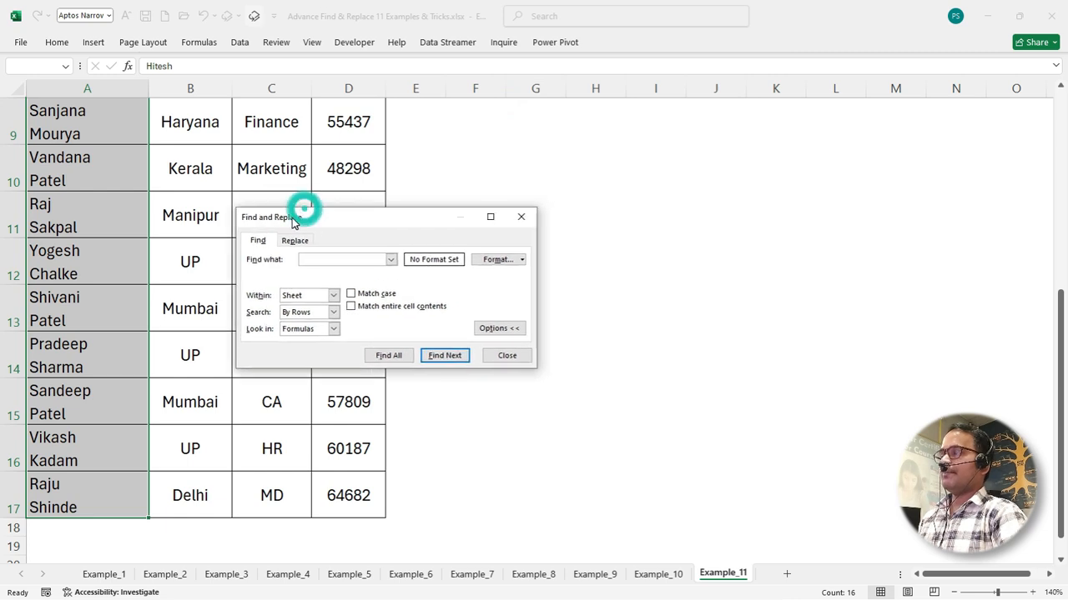
pyautogui.click(296, 240)
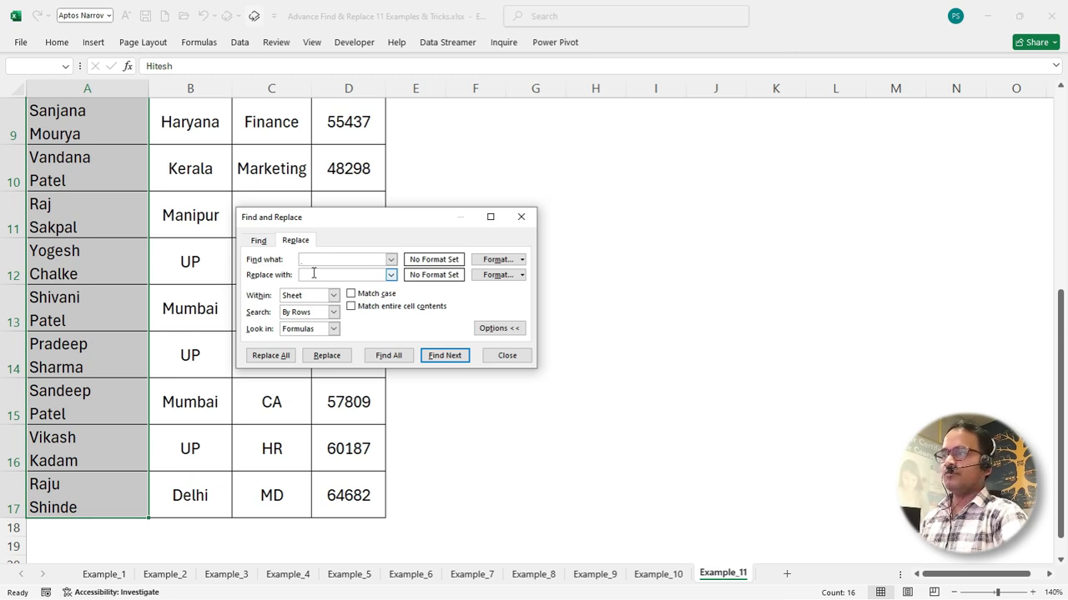
pyautogui.click(271, 356)
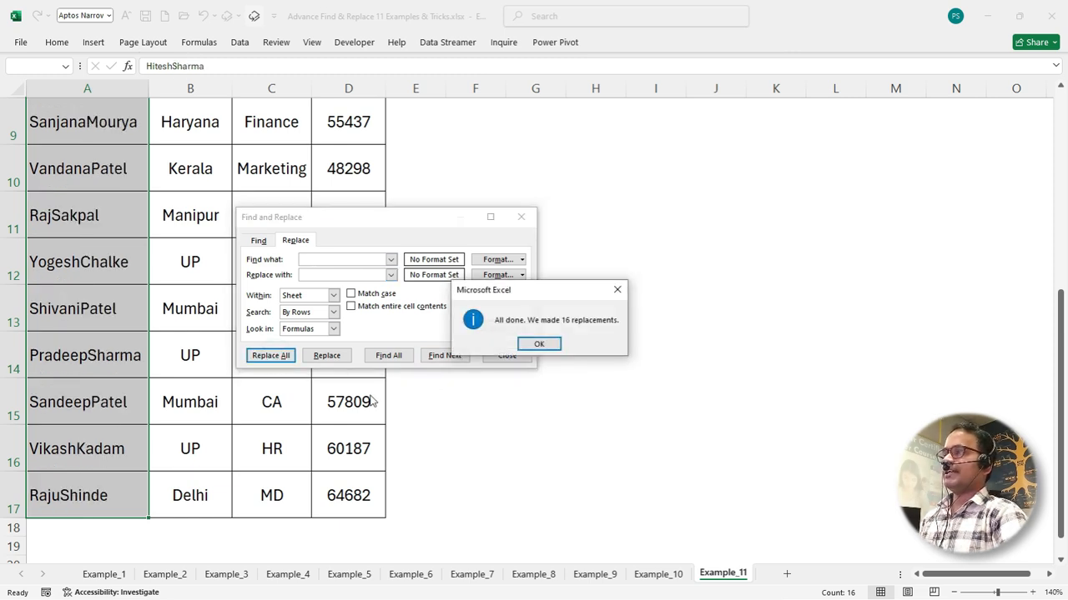
pyautogui.click(538, 344)
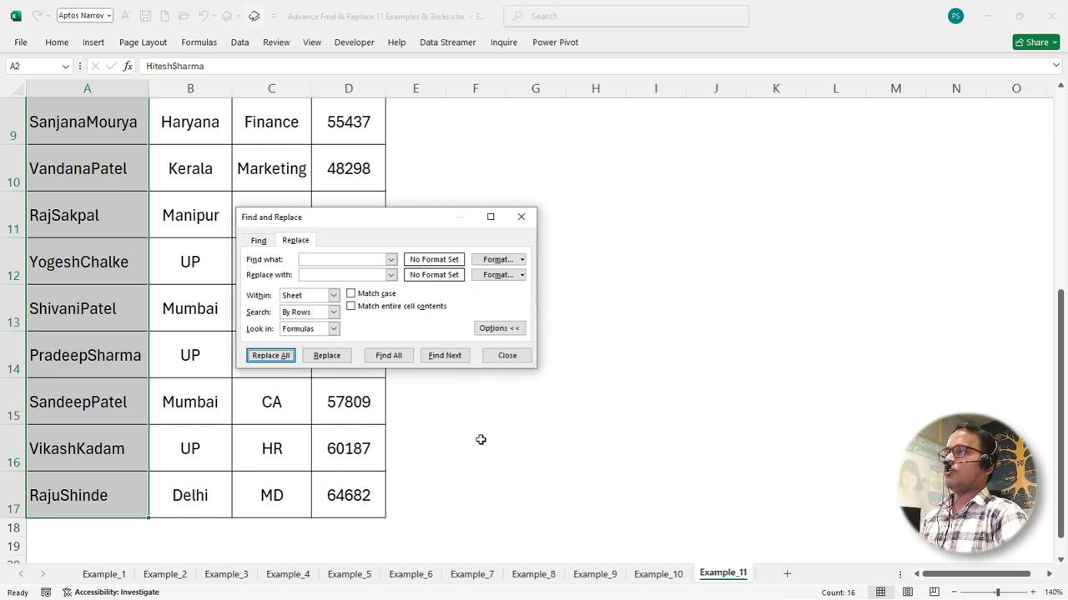